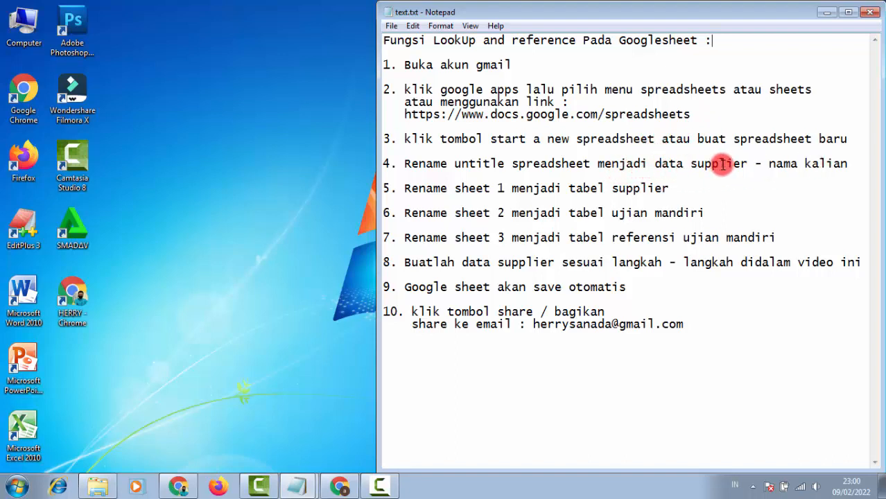
# Step: Highlight the suggested spreadsheet name and supplier wording in the task instructions
pyautogui.moveTo(654, 164); pyautogui.dragTo(847, 165)
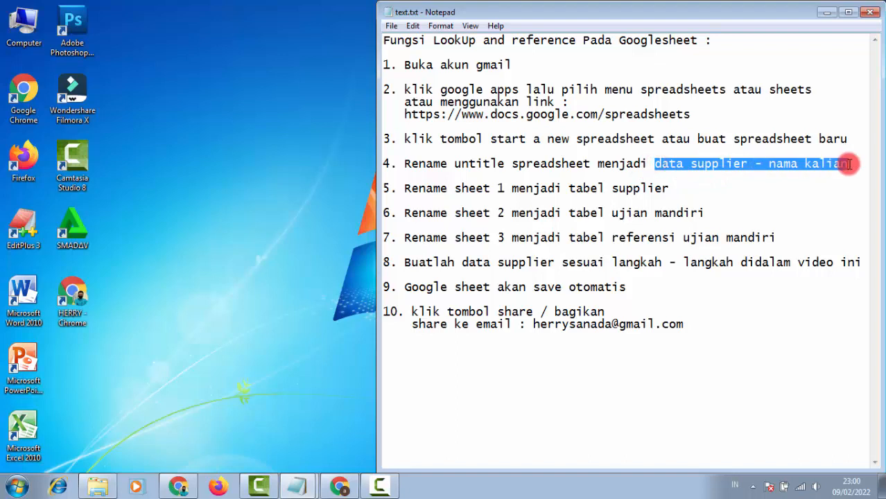
pyautogui.click(695, 187)
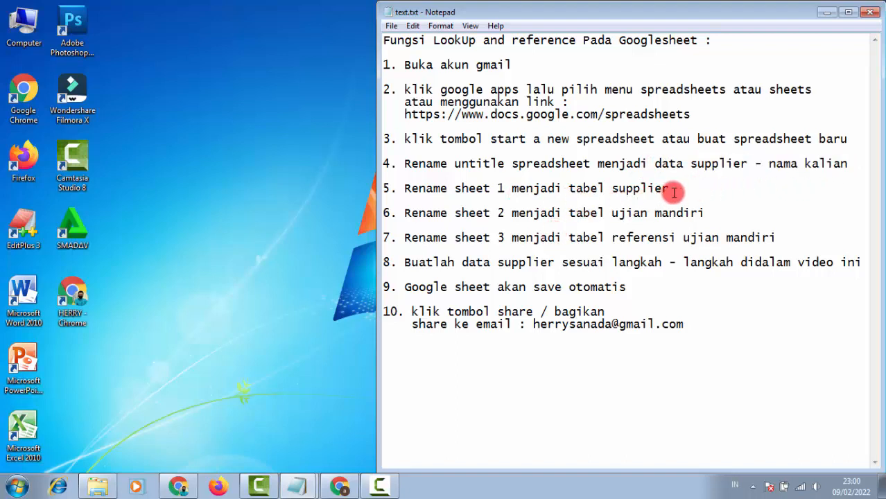
pyautogui.moveTo(656, 189); pyautogui.dragTo(684, 189)
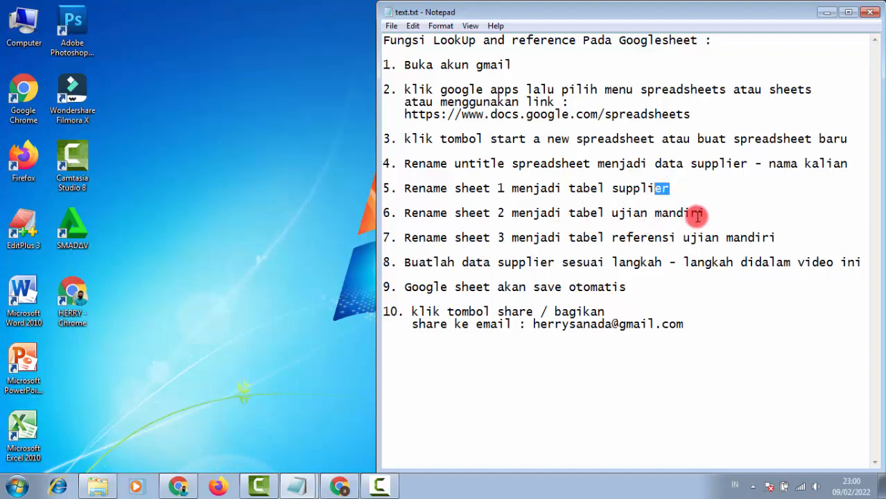
pyautogui.click(726, 212)
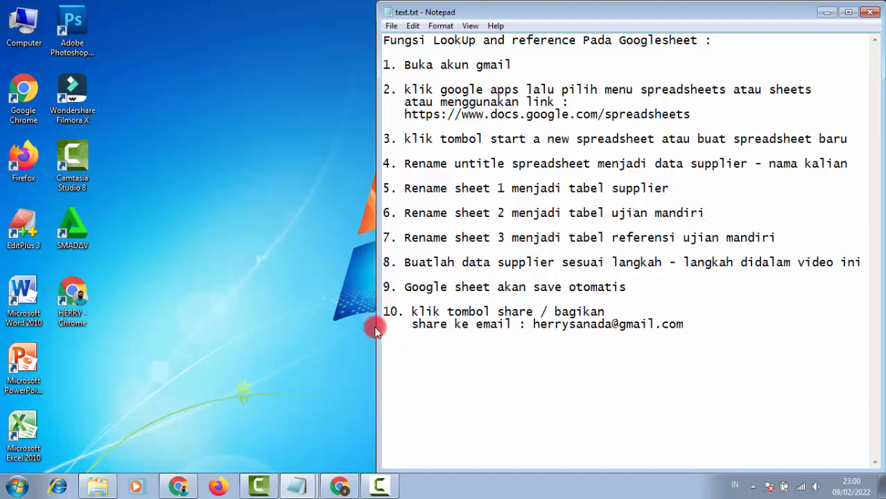
# Step: Launch Google Sheets in a new tab from the Gmail Google apps grid
pyautogui.click(340, 487)
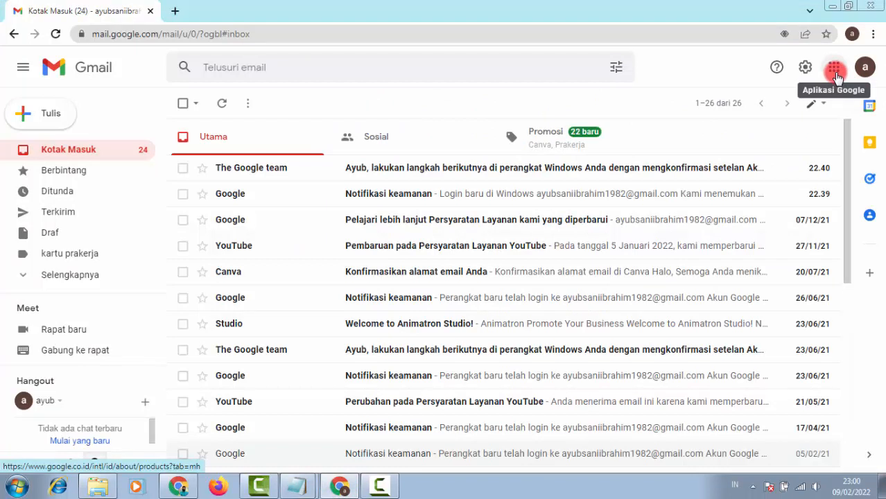
pyautogui.click(834, 73)
pyautogui.scroll(-3, 814, 208)
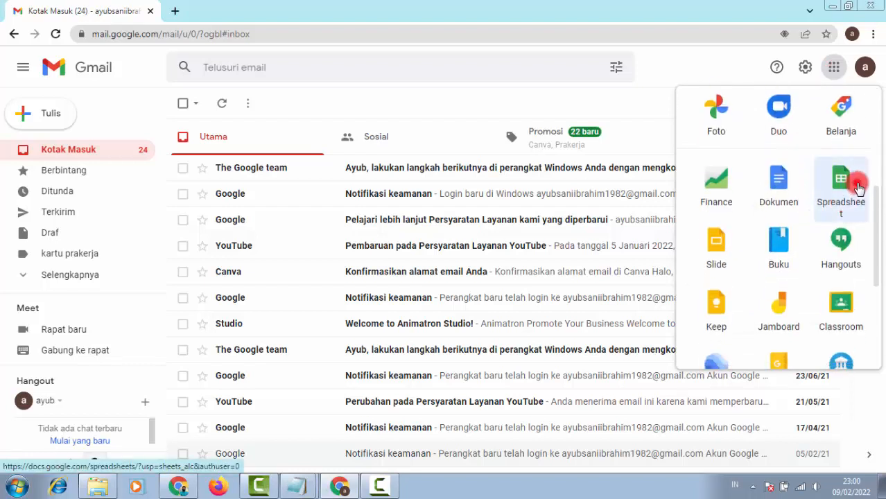
pyautogui.click(854, 186)
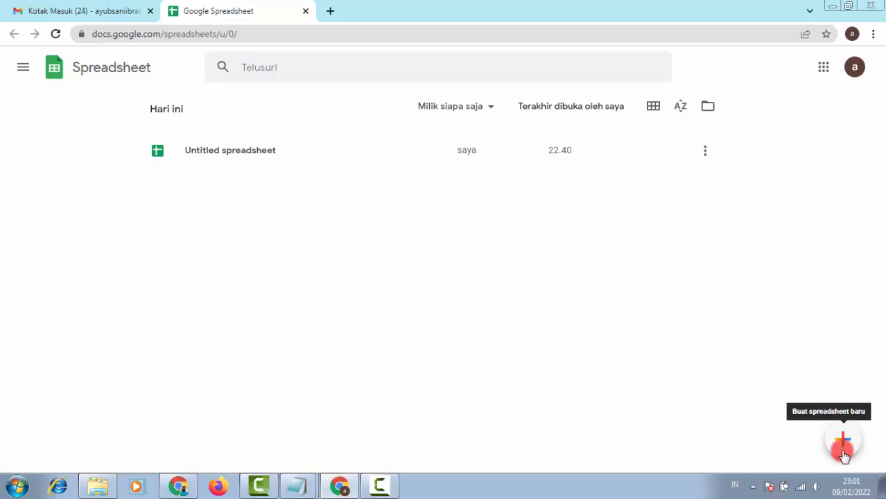
# Step: Start a new blank spreadsheet with the + button on the Sheets home page
pyautogui.click(843, 449)
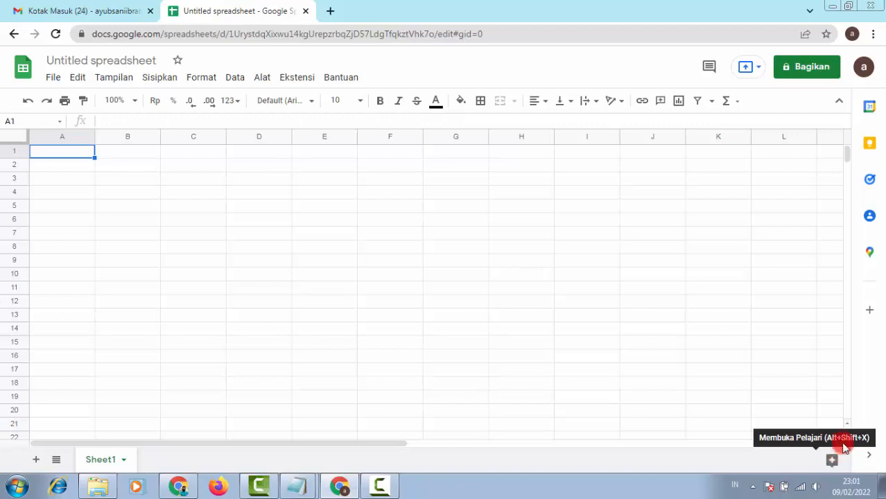
# Step: Retitle the untitled spreadsheet 'data supplier - ' followed by the author's name
pyautogui.click(153, 61)
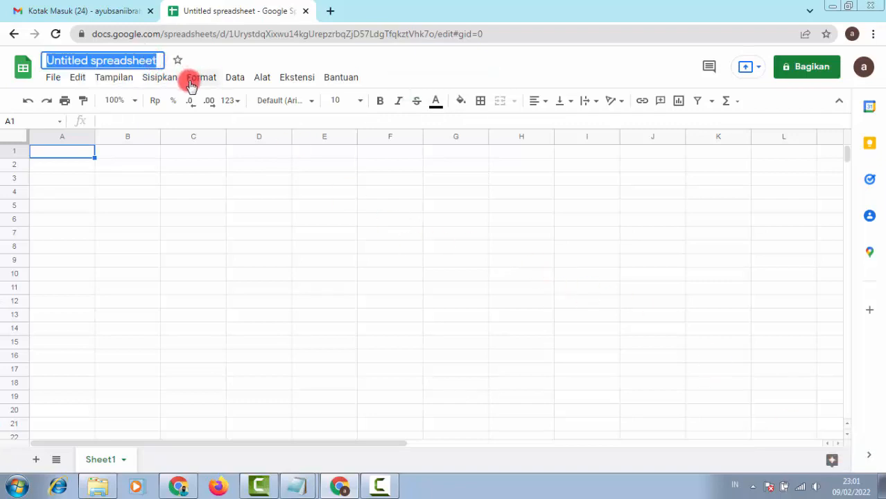
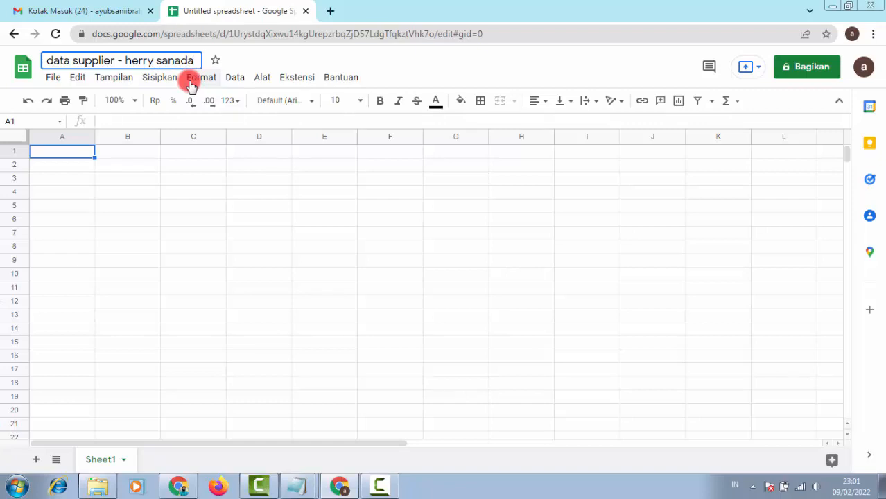
pyautogui.press('Return')
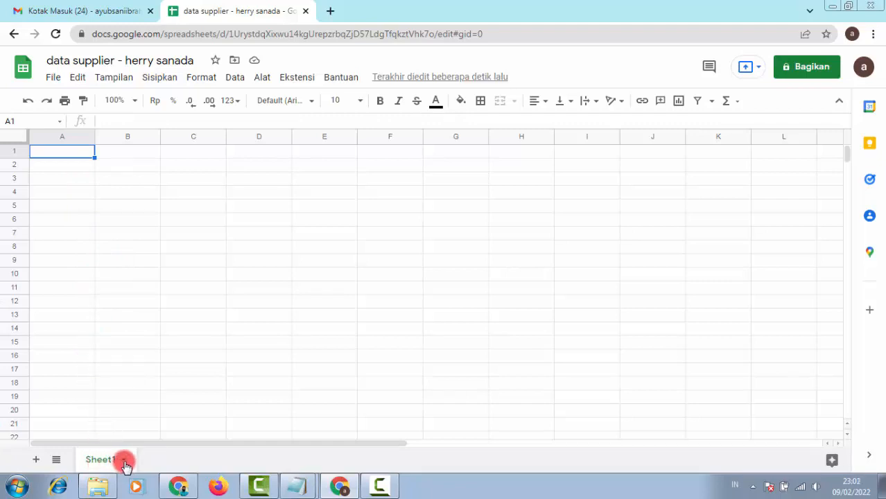
# Step: Rename Sheet1 to 'tabel supplier'
pyautogui.click(124, 461)
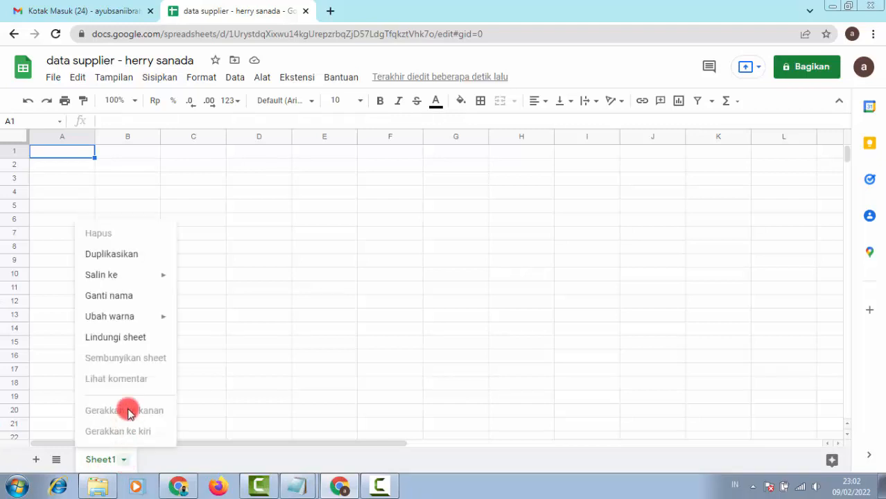
pyautogui.click(143, 296)
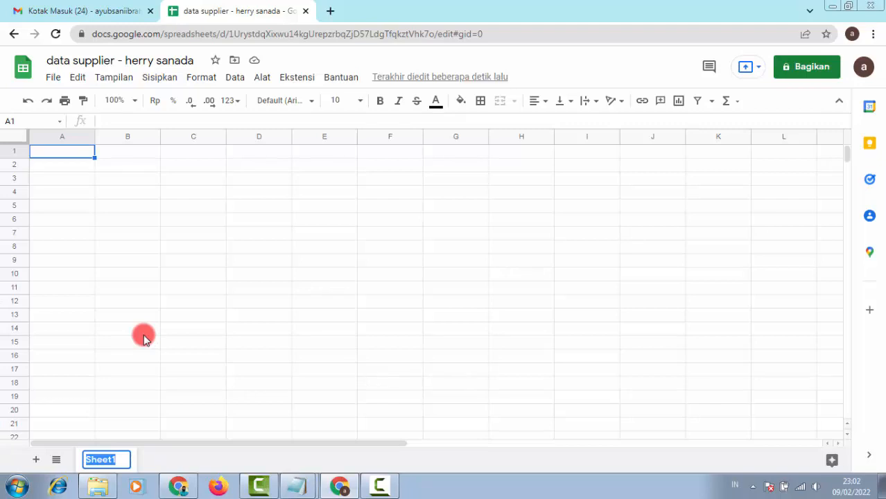
pyautogui.write('tabe')
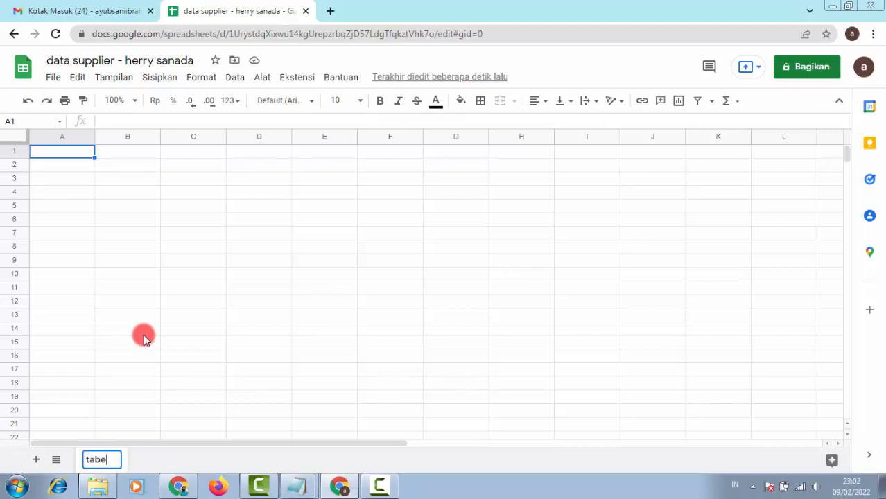
pyautogui.write('l supplier')
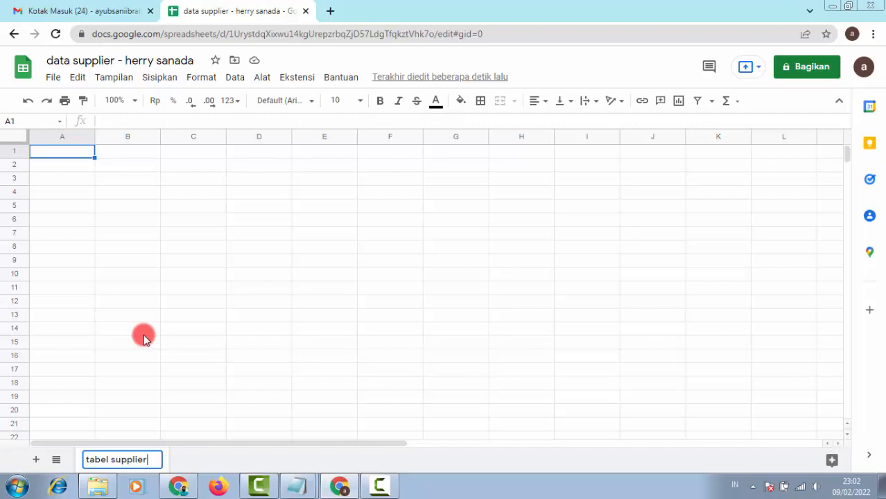
pyautogui.press('Return')
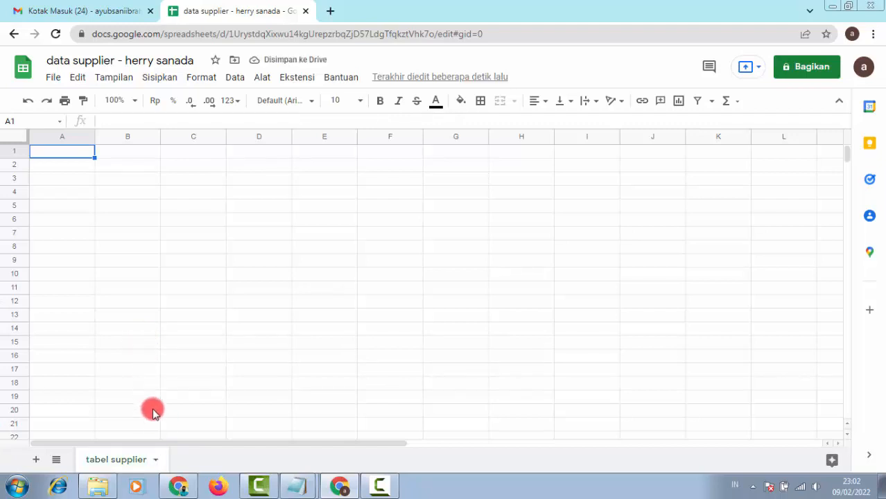
# Step: Give the tabel supplier sheet tab a red colour
pyautogui.click(156, 461)
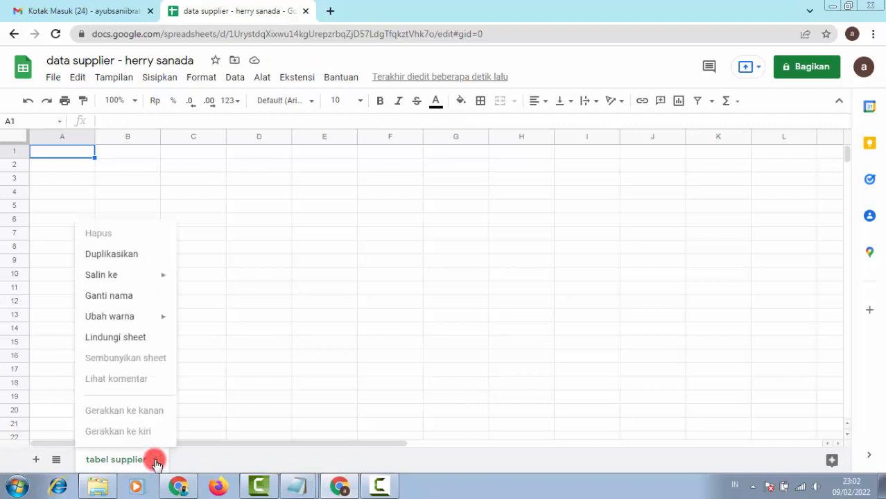
pyautogui.moveTo(162, 319)
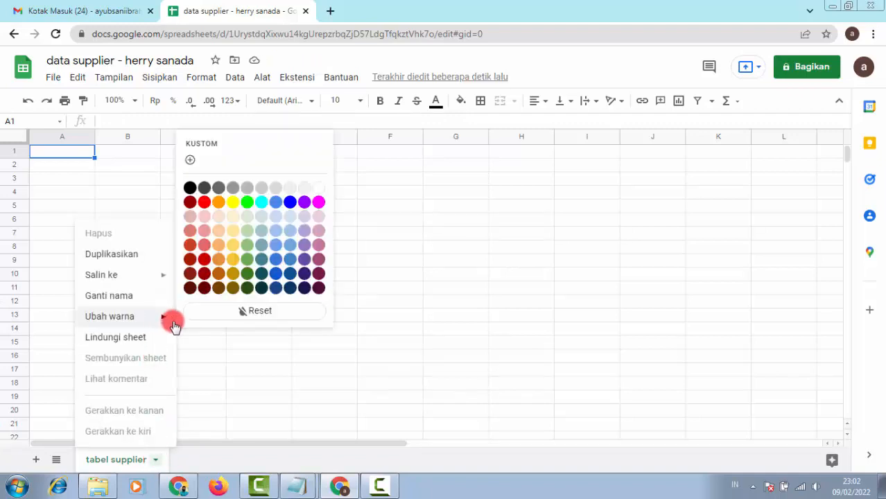
pyautogui.click(205, 207)
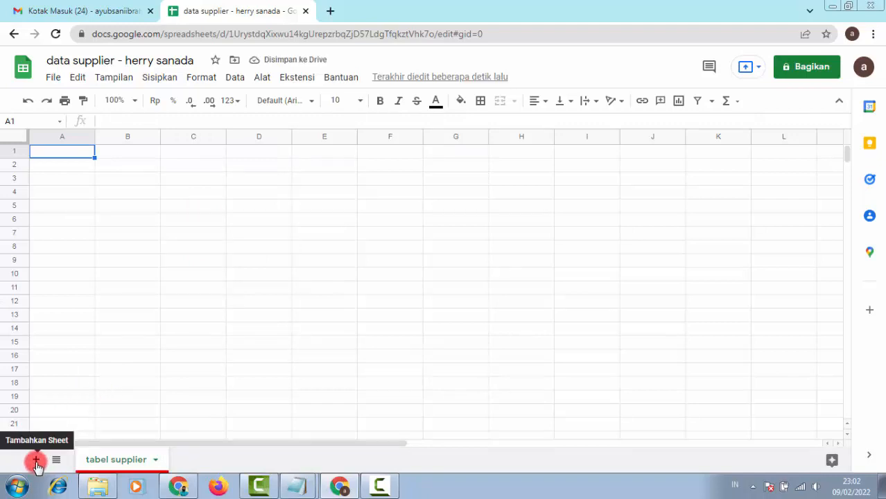
# Step: Add a second sheet and name it 'tabel ujian mandiri'
pyautogui.click(36, 461)
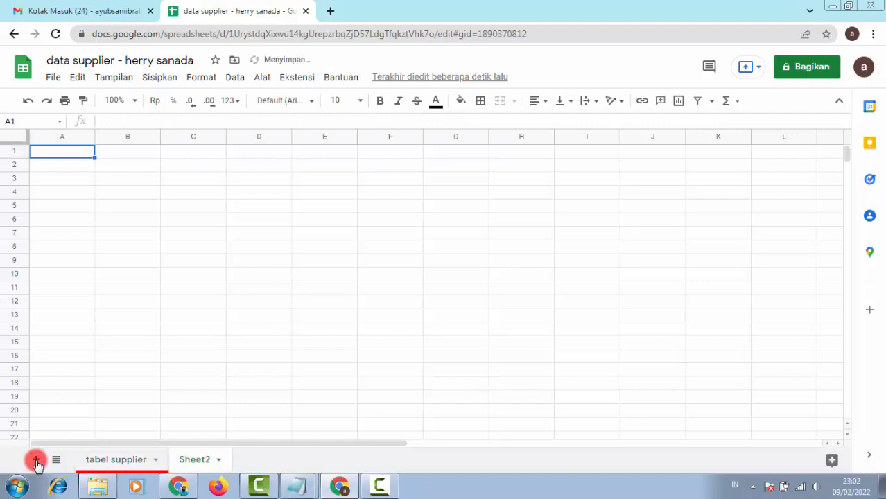
pyautogui.click(221, 461)
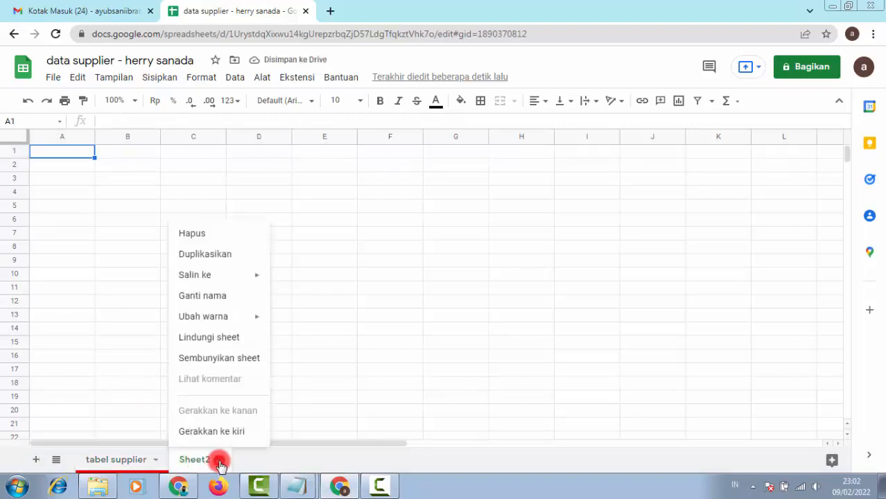
pyautogui.click(228, 302)
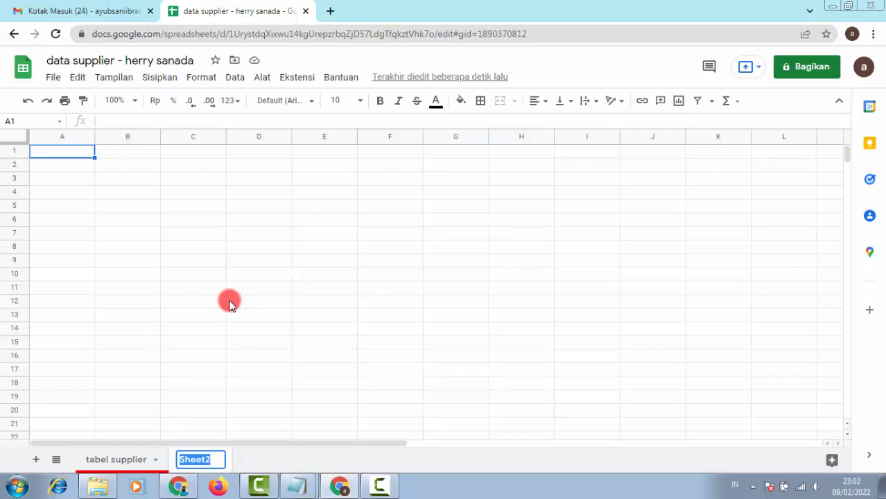
pyautogui.write('ta')
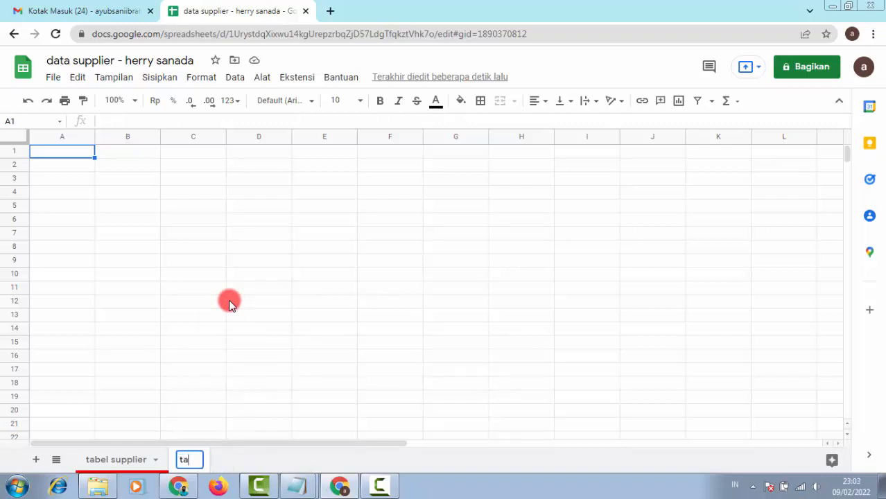
pyautogui.write('bel ujian mandiri')
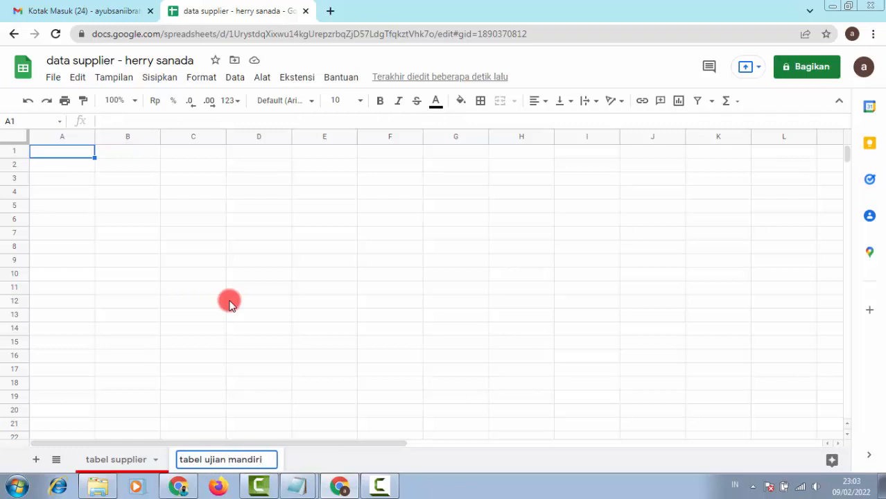
pyautogui.press('Return')
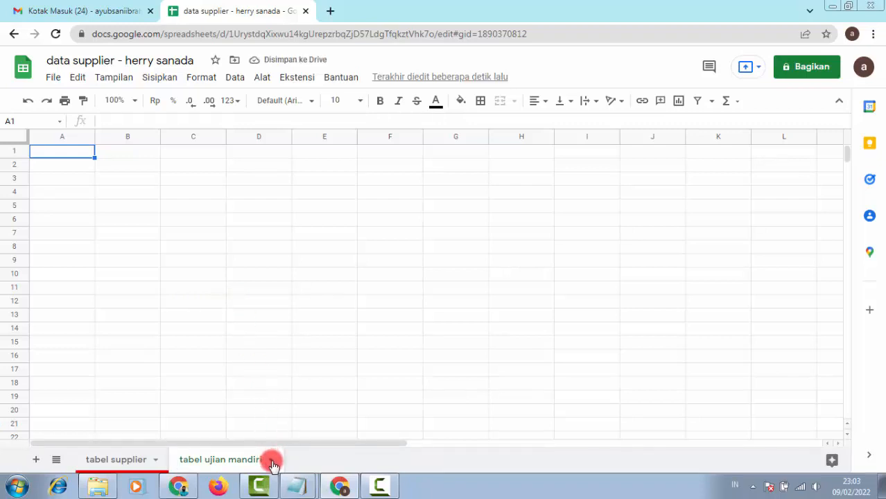
# Step: Colour the tabel ujian mandiri sheet tab blue
pyautogui.click(271, 461)
pyautogui.moveTo(257, 319)
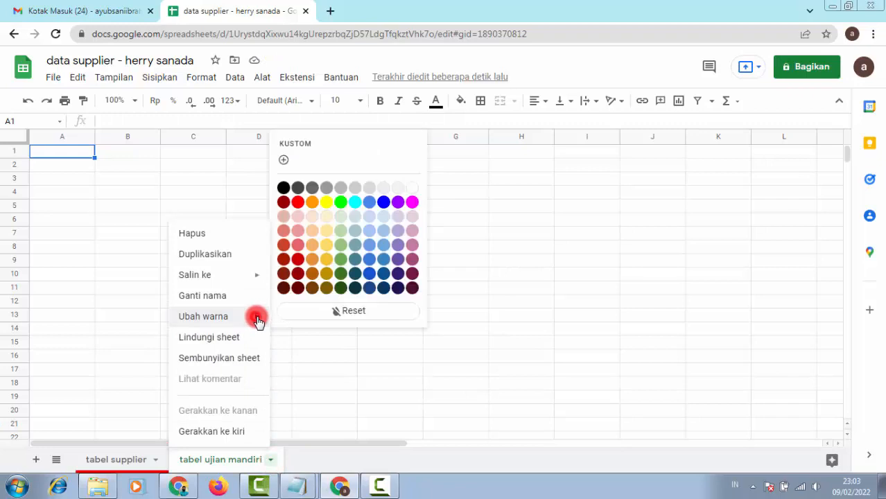
pyautogui.click(385, 203)
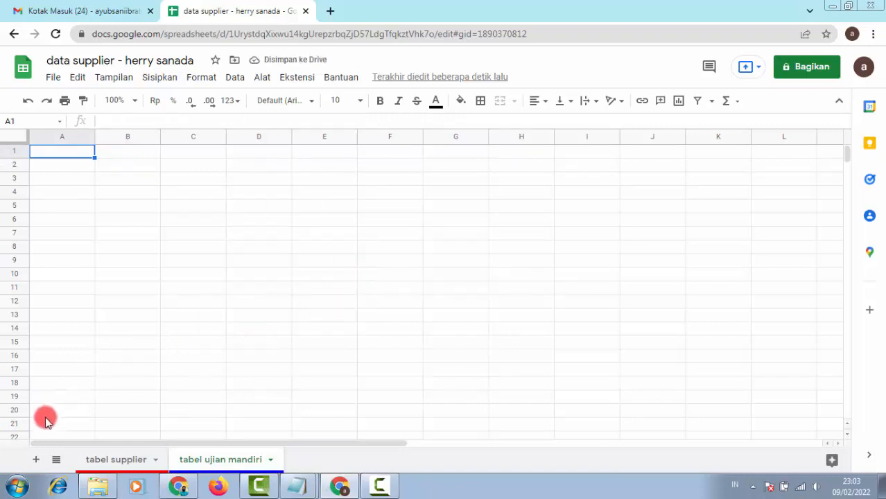
# Step: Add a third sheet named 'tabel referensi ujian mandiri'
pyautogui.click(36, 461)
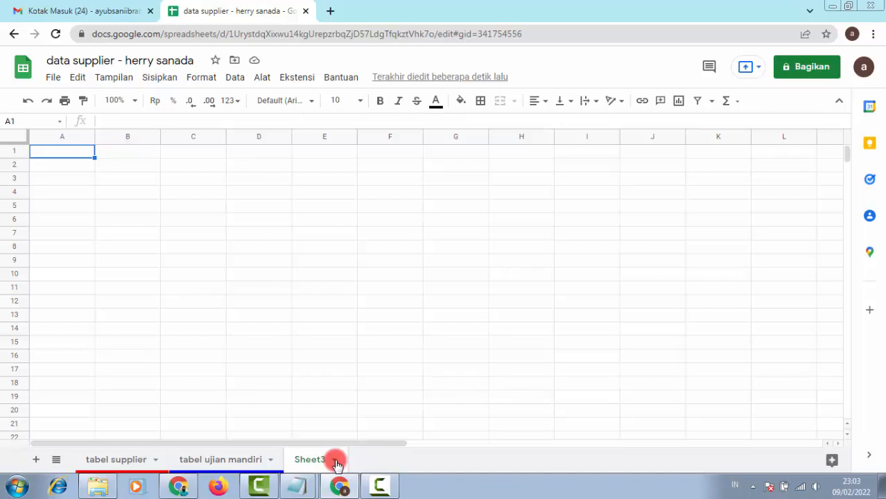
pyautogui.click(335, 460)
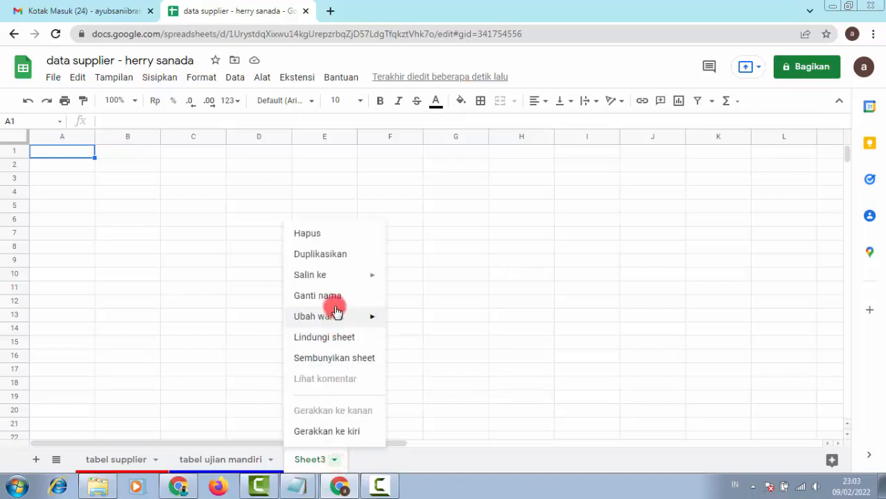
pyautogui.click(356, 296)
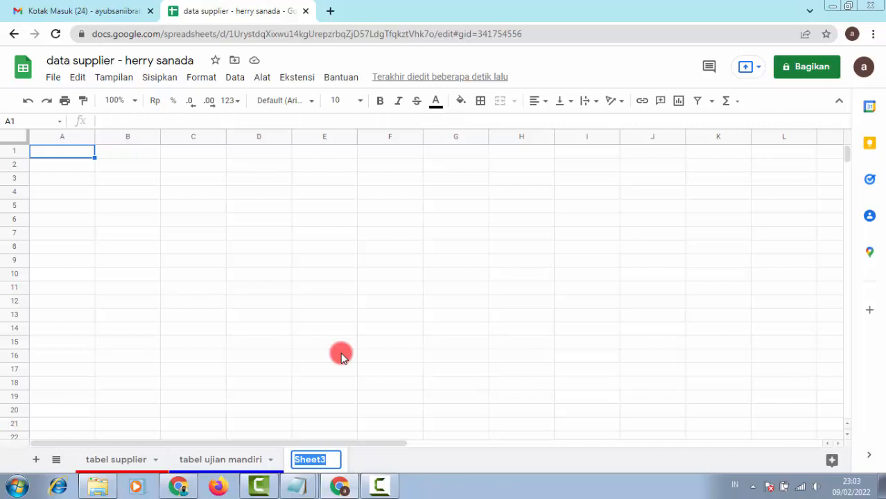
pyautogui.write('tabel referensi u')
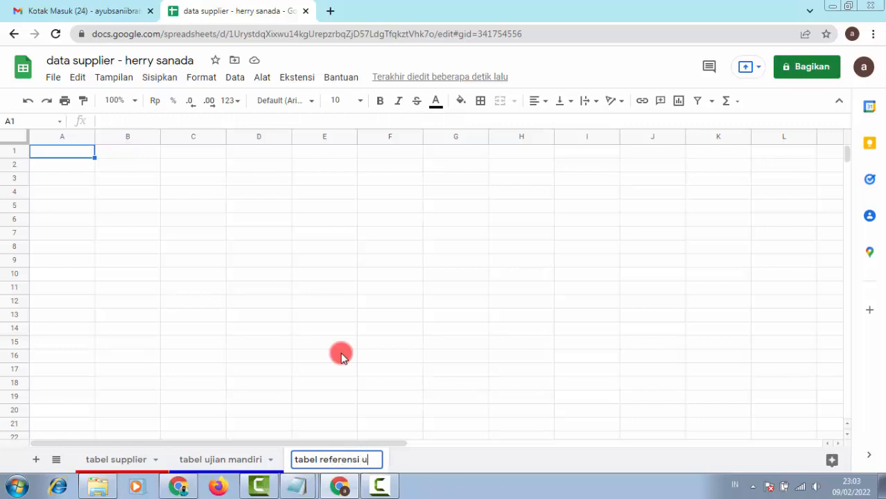
pyautogui.write('jian mandiri')
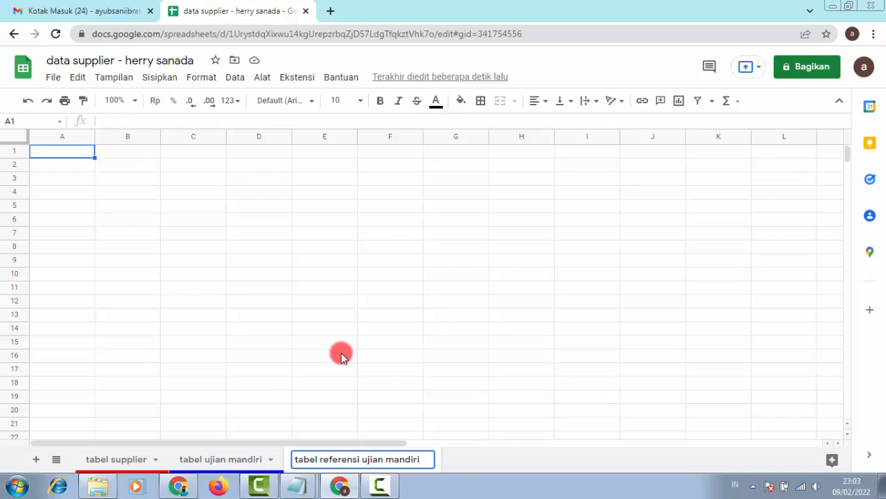
pyautogui.press('Return')
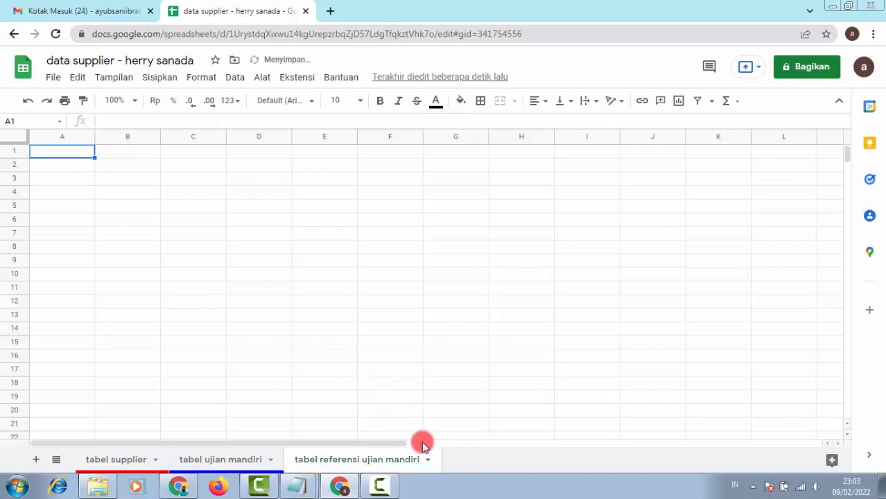
# Step: Colour the reference sheet's tab yellow and return to the tabel supplier sheet
pyautogui.click(428, 460)
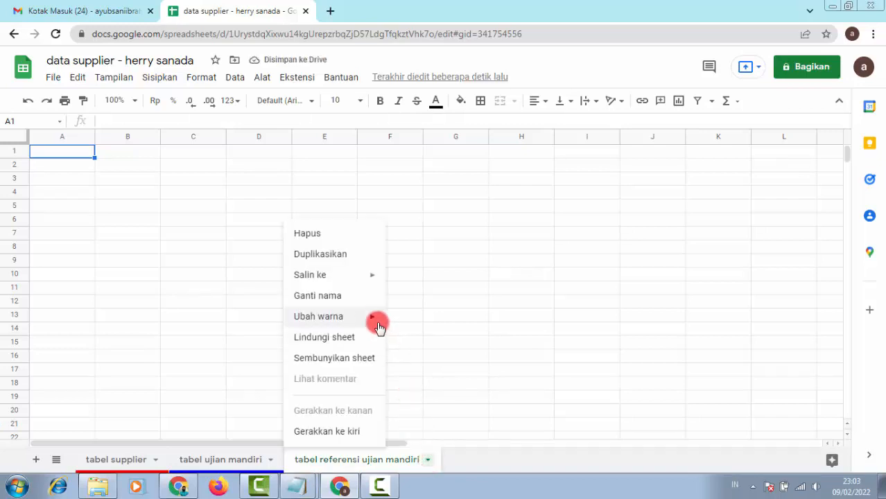
pyautogui.moveTo(375, 317)
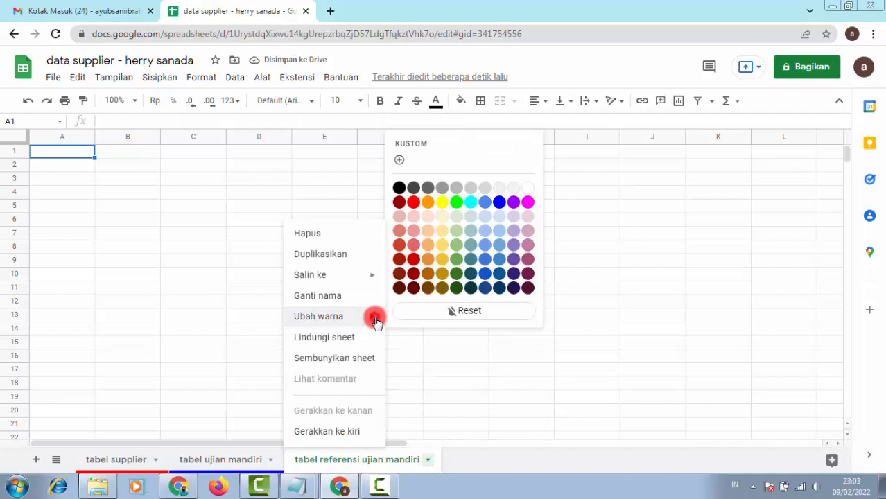
pyautogui.click(442, 203)
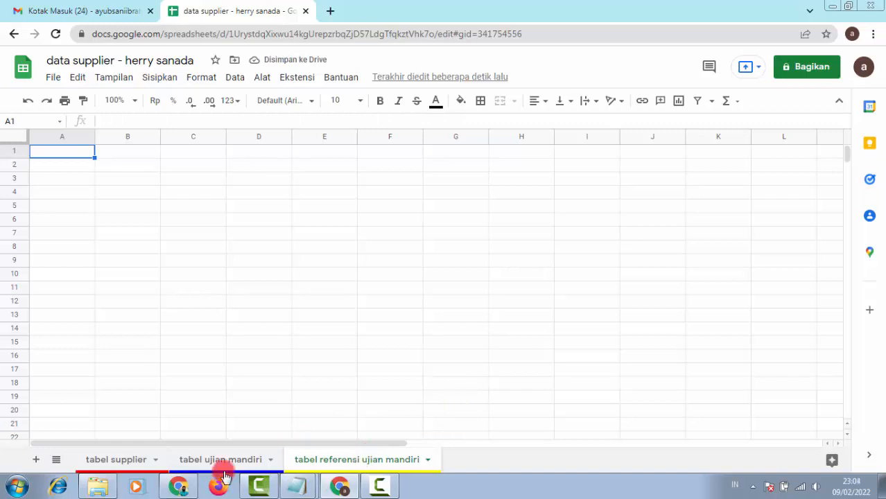
pyautogui.click(124, 462)
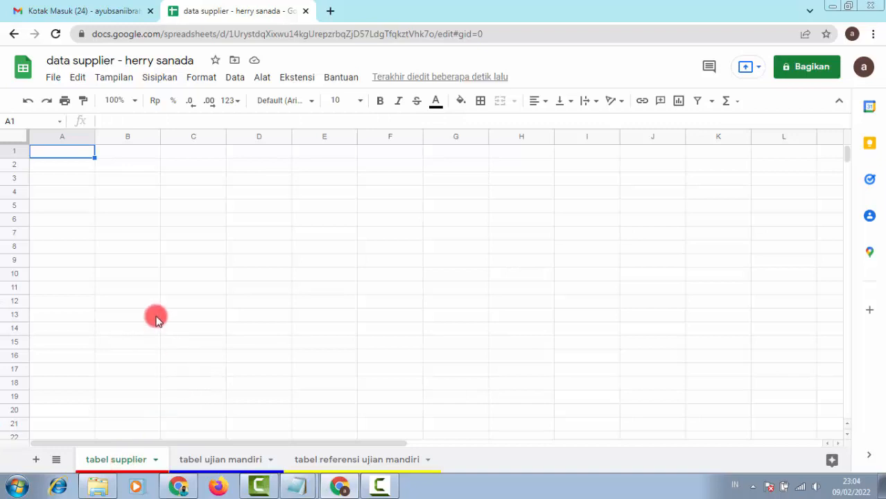
# Step: Inspect cells B2, B5 (SABUN) and A13 of the Tabel Supplier and its lookup table
pyautogui.click(140, 166)
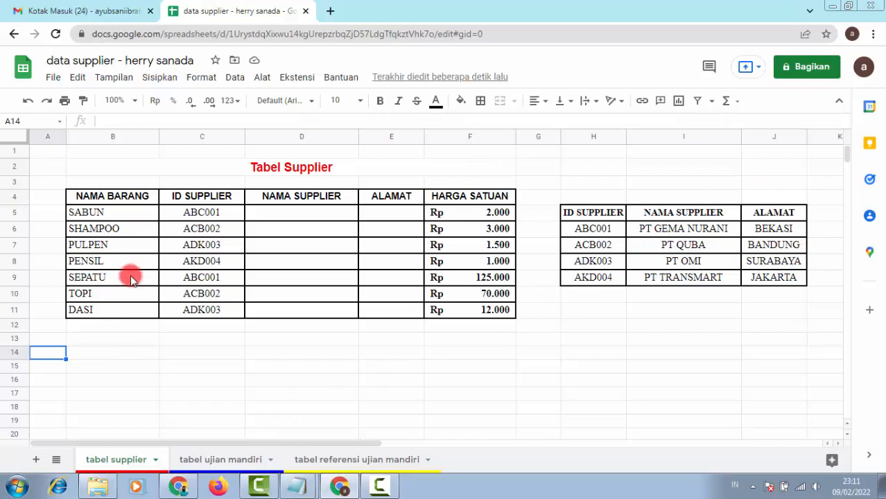
pyautogui.click(123, 212)
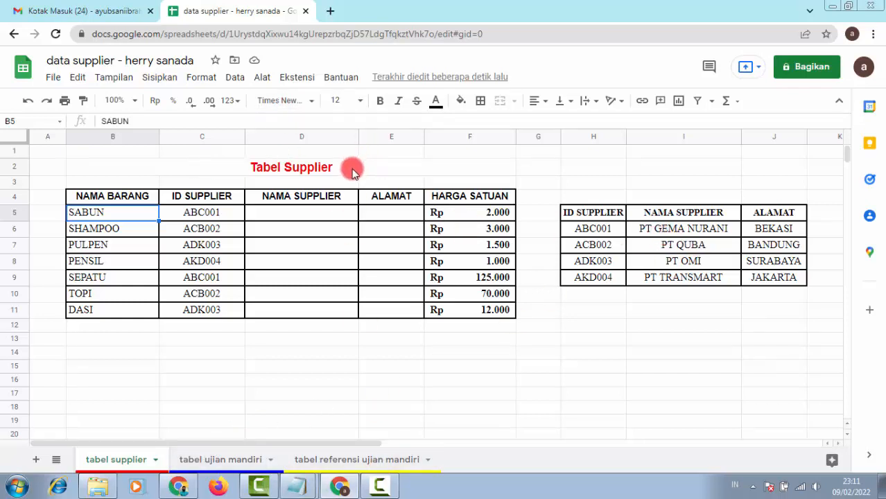
pyautogui.click(60, 336)
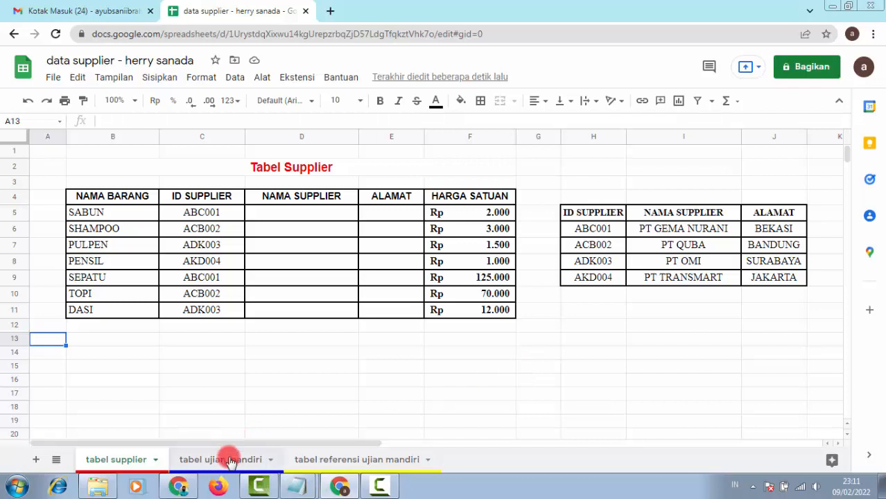
pyautogui.click(230, 463)
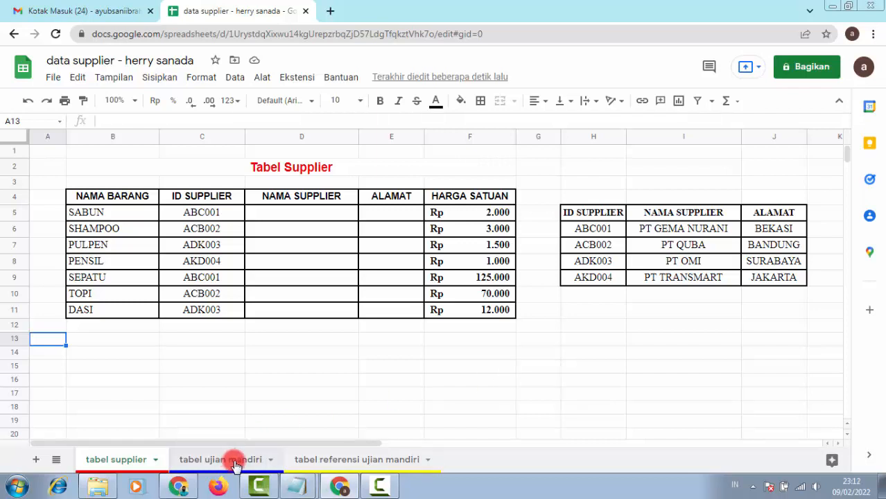
pyautogui.click(235, 463)
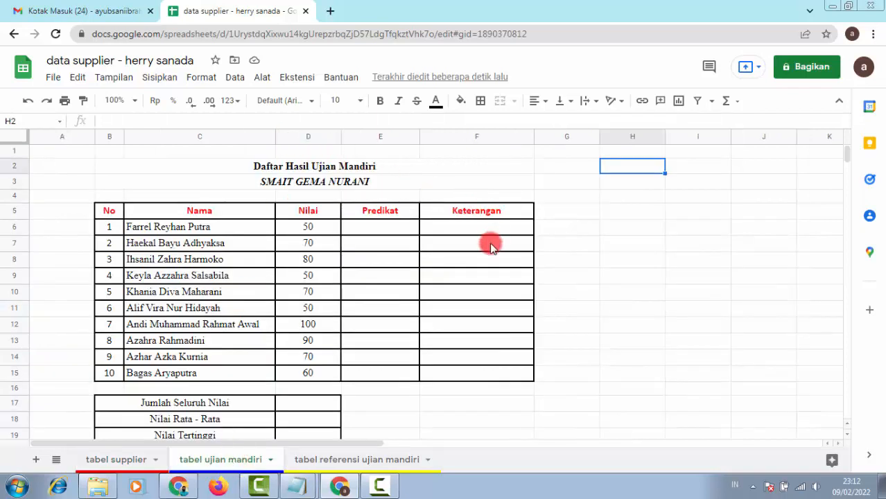
pyautogui.click(248, 233)
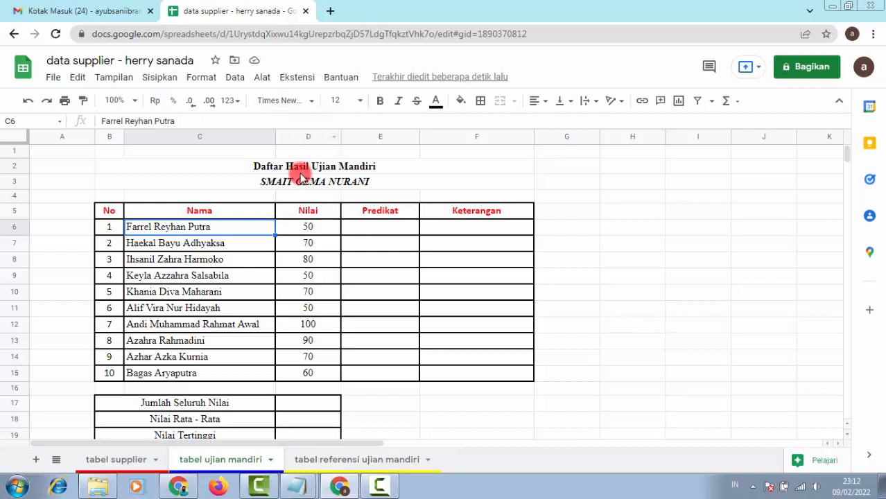
pyautogui.click(404, 169)
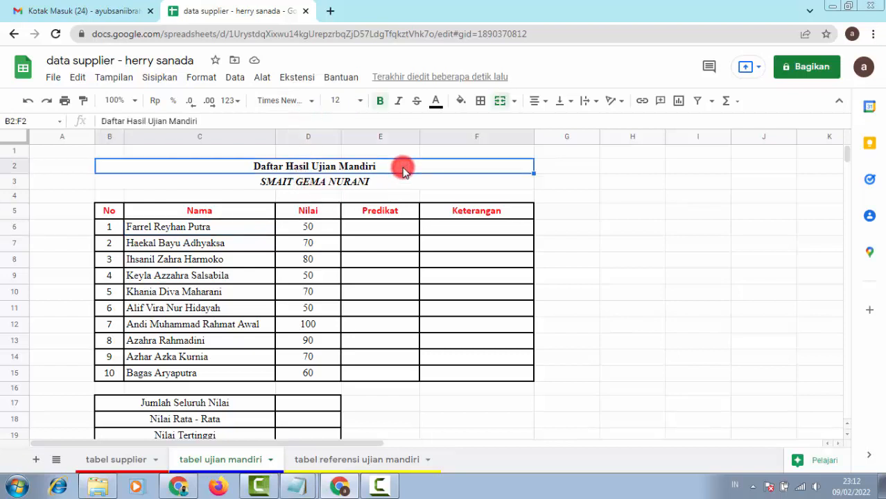
pyautogui.click(380, 102)
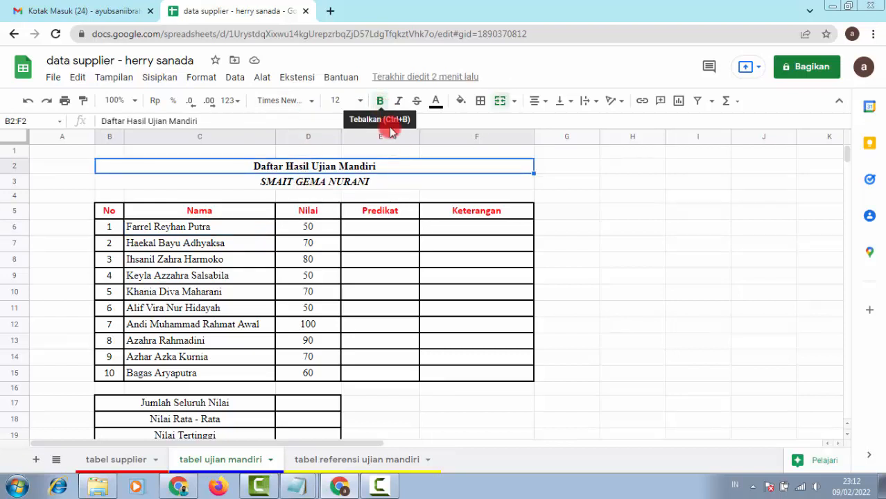
pyautogui.click(384, 184)
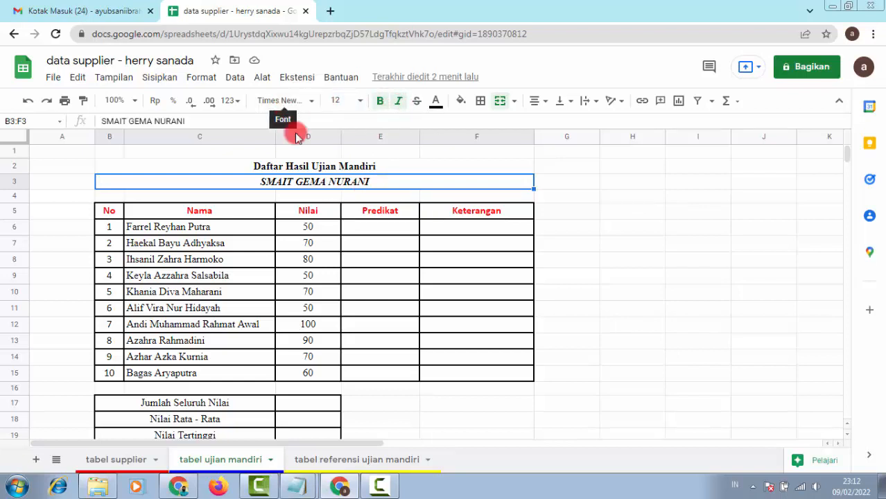
pyautogui.click(219, 231)
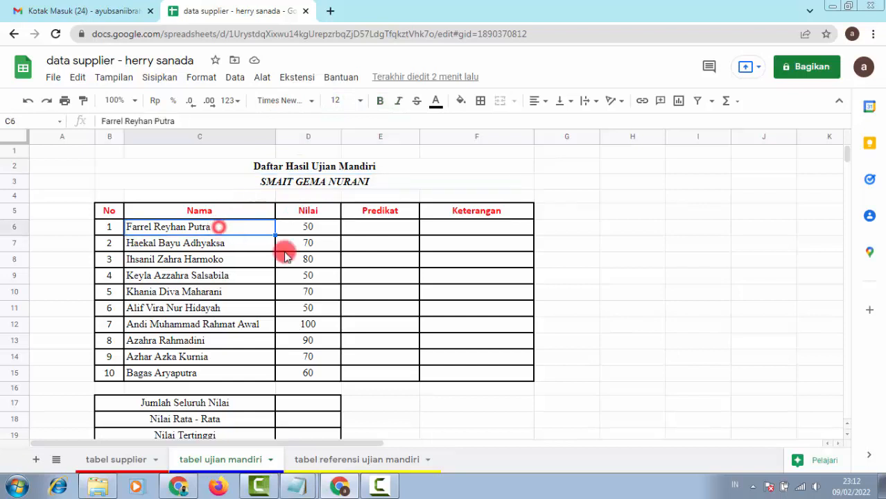
pyautogui.click(307, 259)
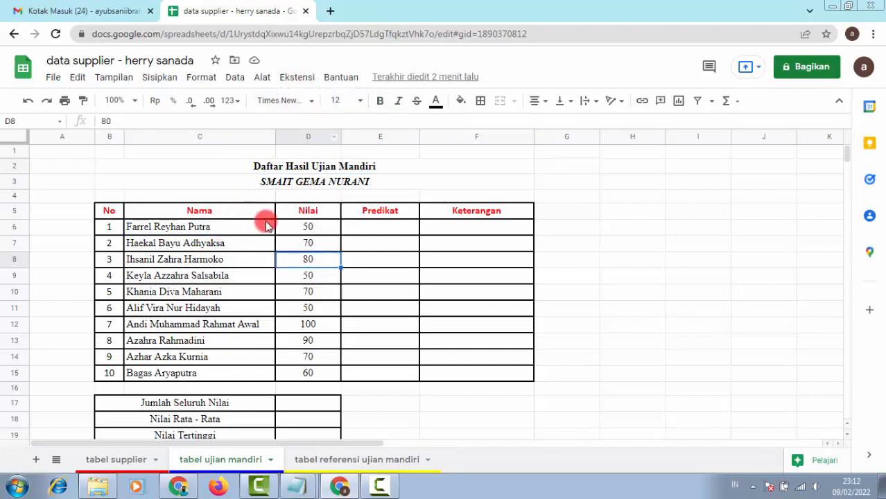
pyautogui.click(221, 211)
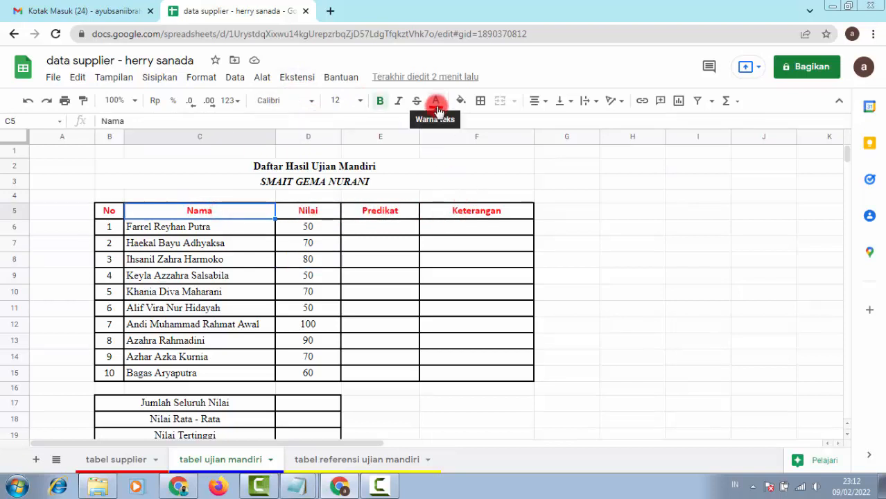
pyautogui.scroll(-1, 346, 320)
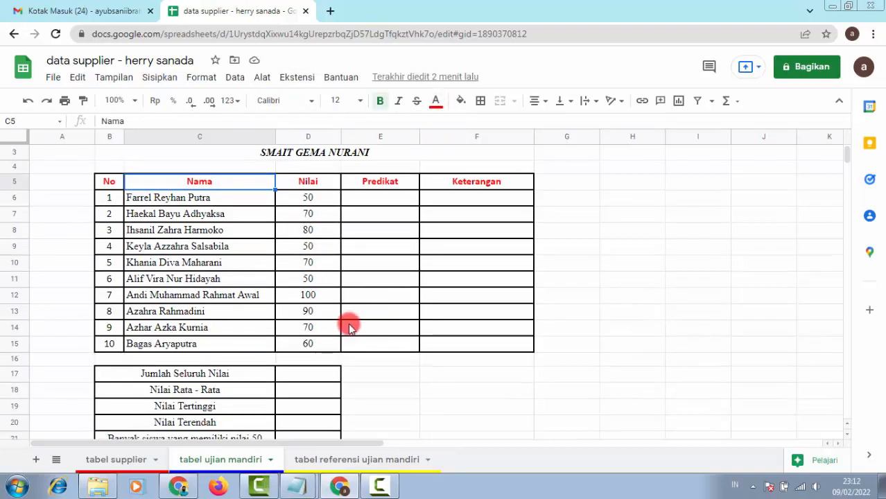
pyautogui.scroll(-1, 350, 329)
pyautogui.scroll(-1, 352, 331)
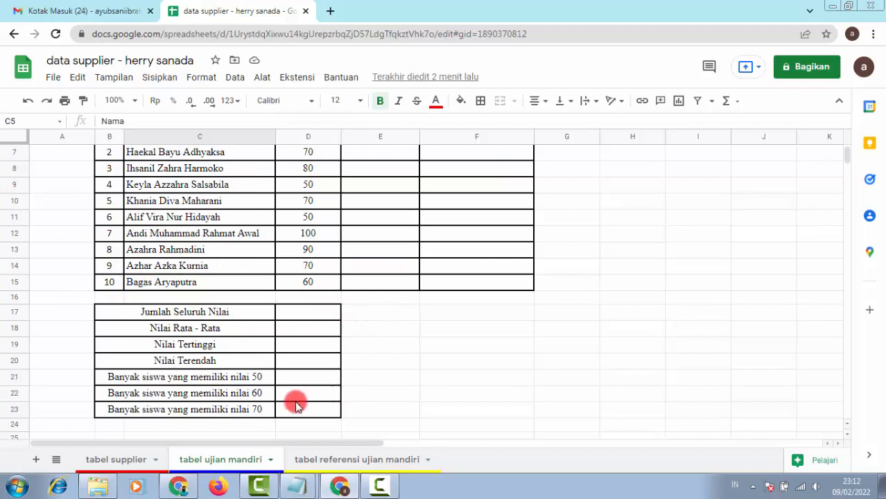
pyautogui.click(114, 314)
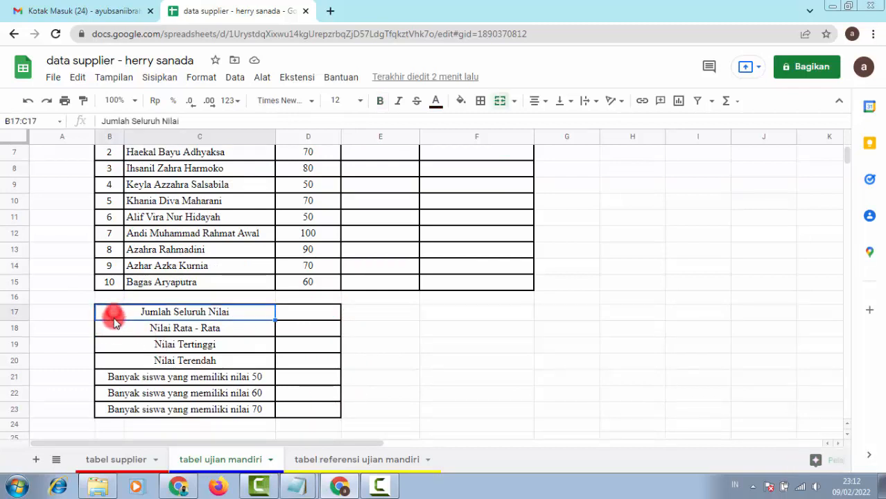
pyautogui.click(129, 331)
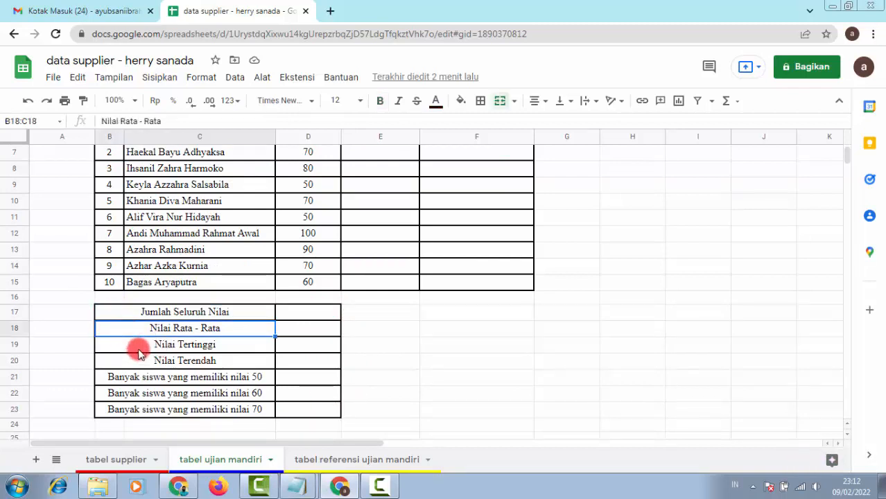
pyautogui.click(137, 347)
pyautogui.click(137, 363)
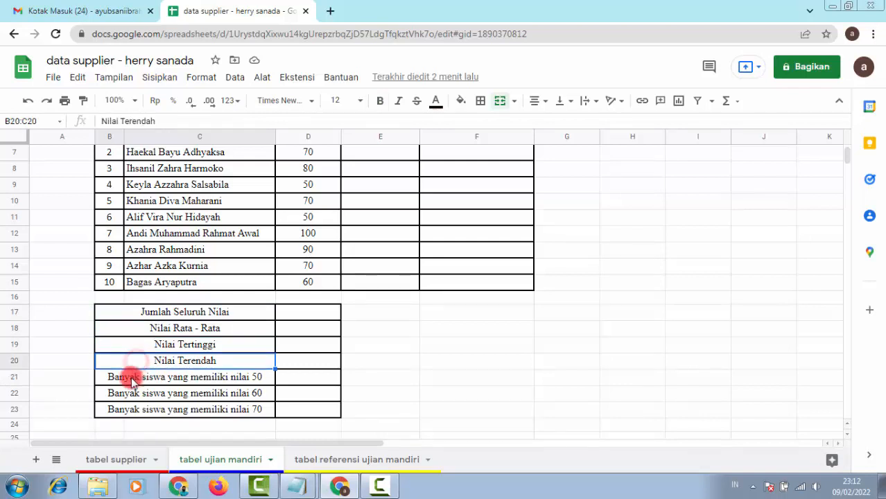
pyautogui.click(102, 379)
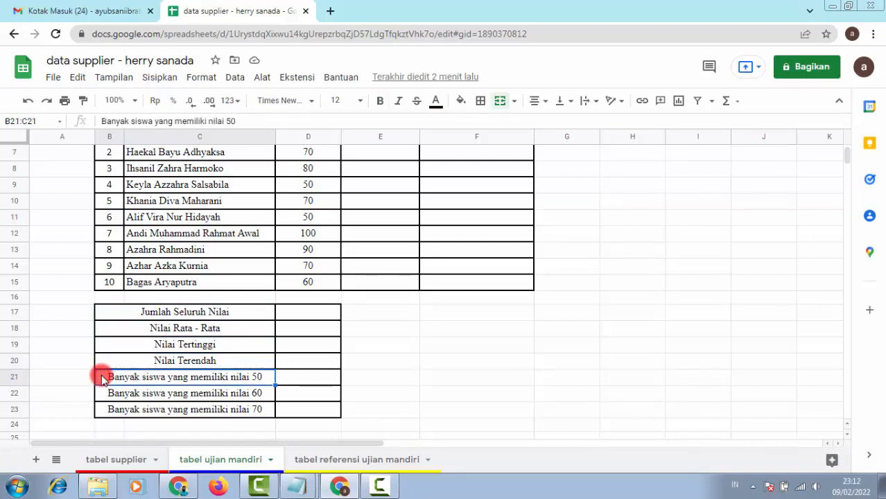
pyautogui.click(106, 398)
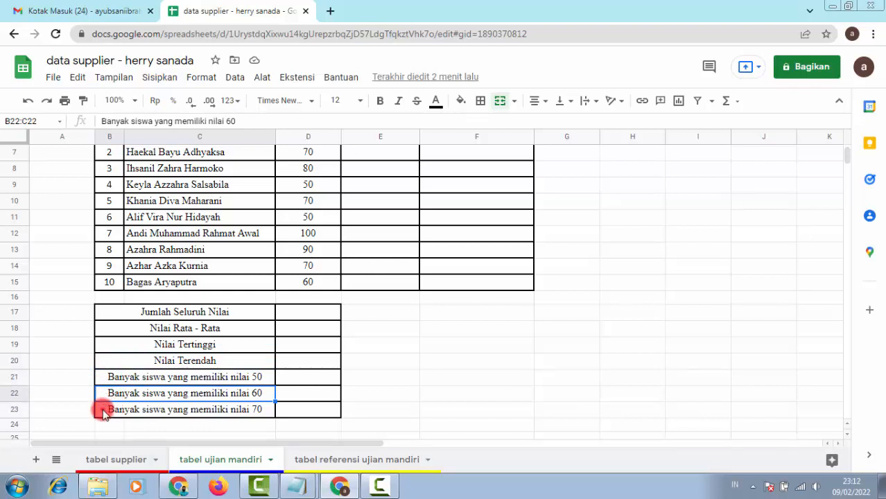
pyautogui.click(102, 412)
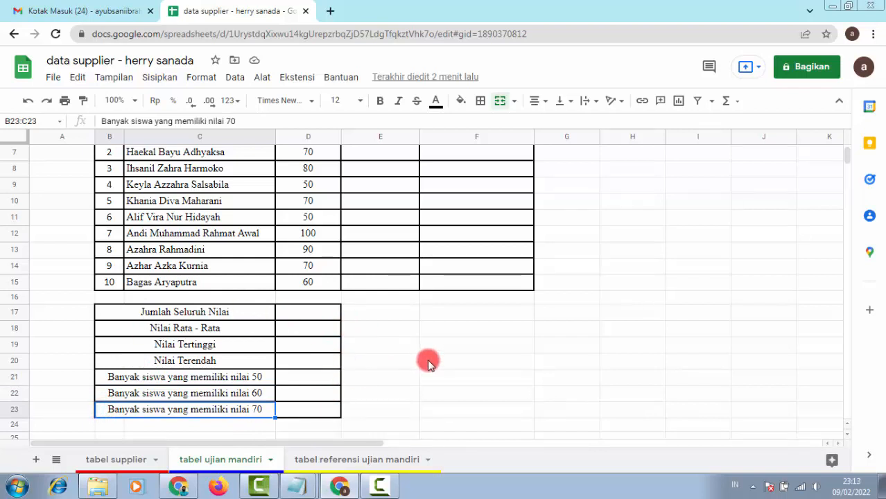
pyautogui.click(576, 364)
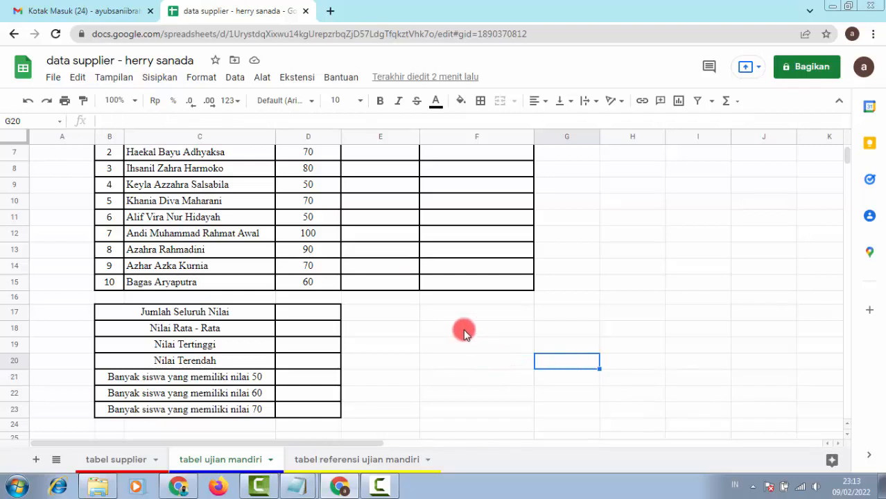
# Step: Check the Nilai column of the reference table, then return to tabel supplier
pyautogui.scroll(3, 569, 305)
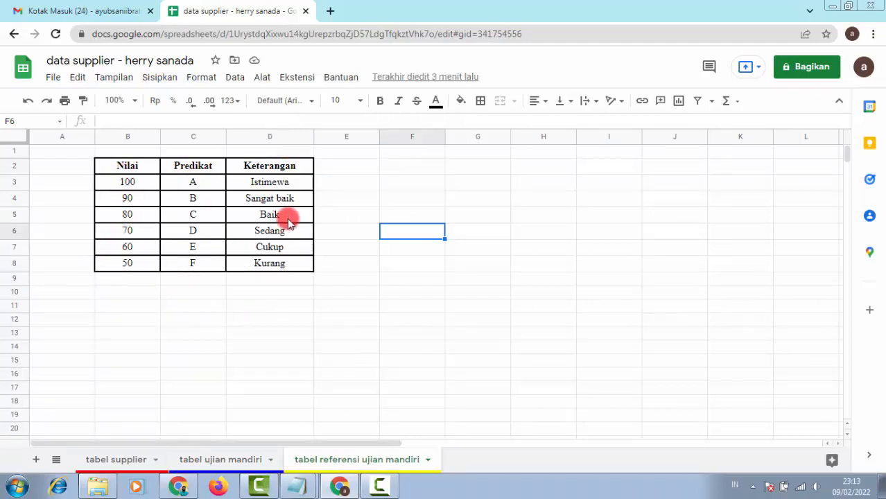
pyautogui.click(132, 166)
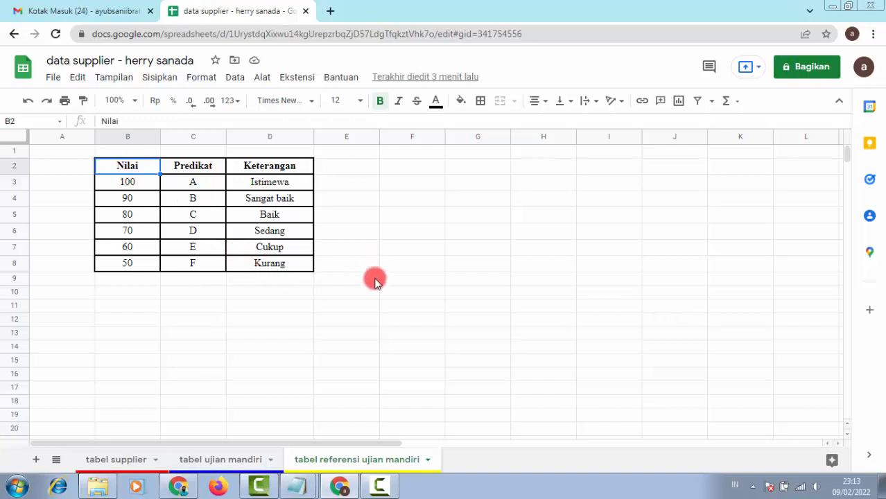
pyautogui.click(117, 463)
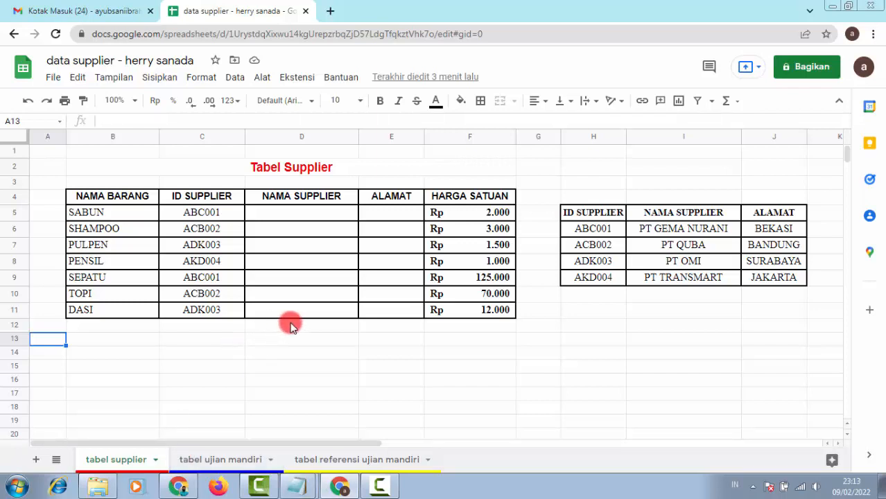
pyautogui.click(323, 214)
pyautogui.click(380, 212)
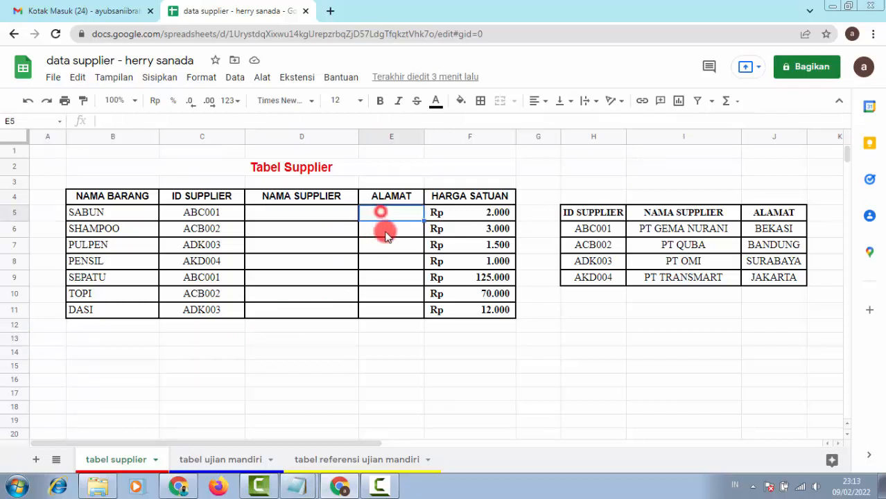
pyautogui.click(386, 232)
pyautogui.click(330, 232)
pyautogui.click(335, 246)
pyautogui.click(368, 248)
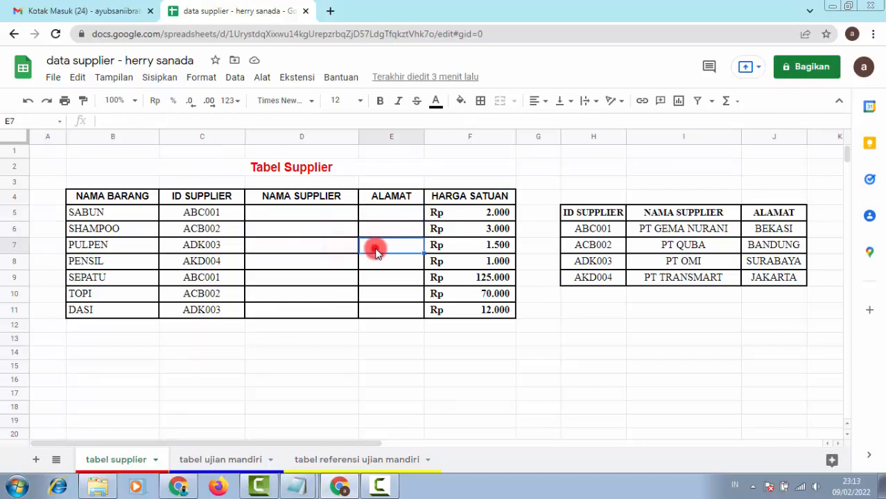
pyautogui.click(374, 262)
pyautogui.click(335, 264)
pyautogui.click(338, 278)
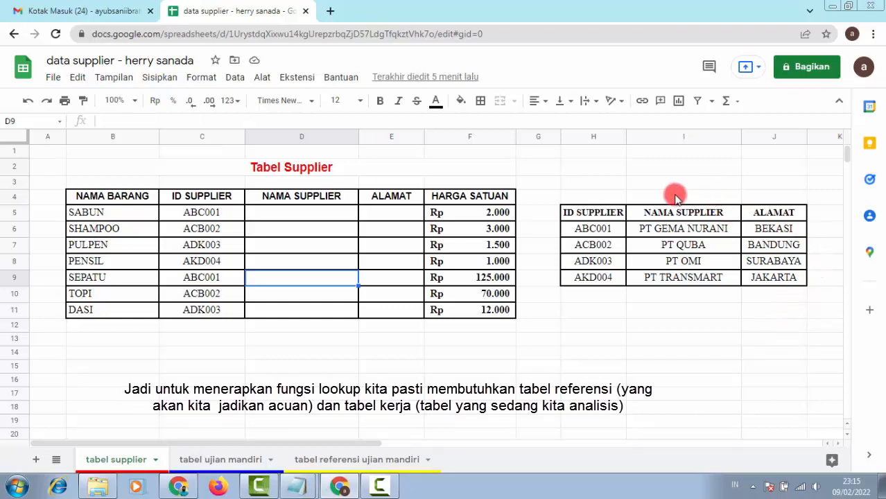
pyautogui.click(346, 214)
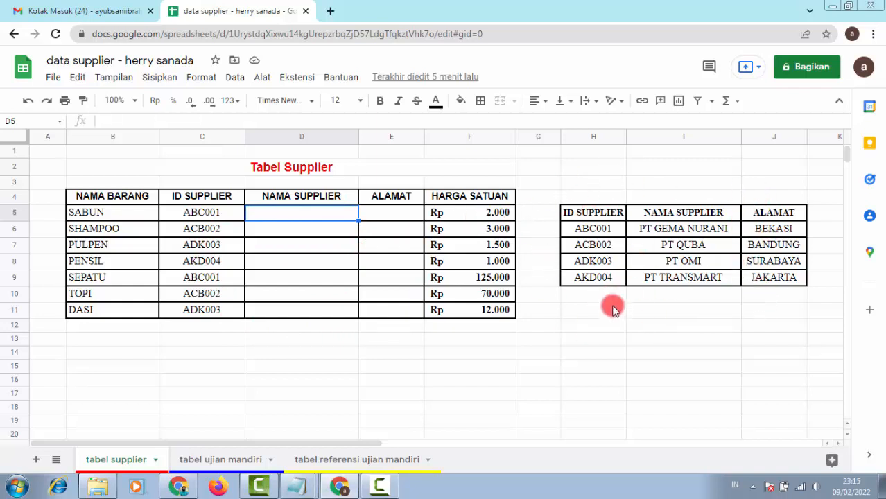
pyautogui.click(234, 460)
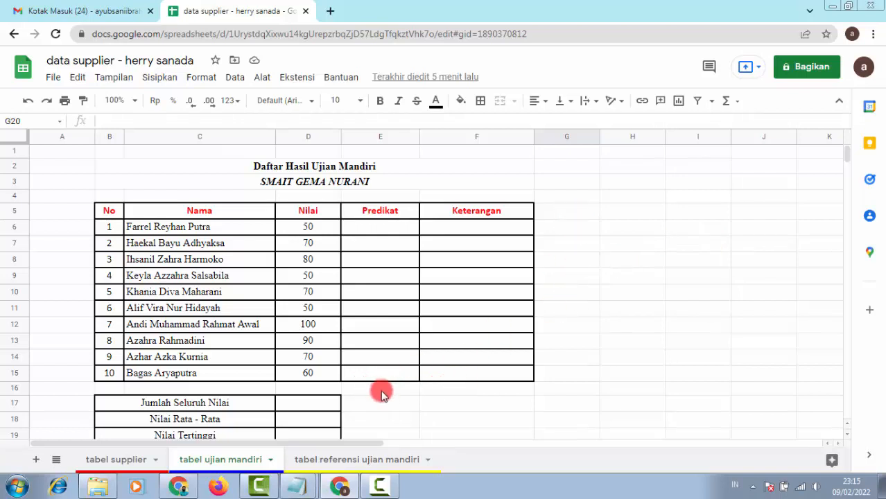
pyautogui.click(367, 462)
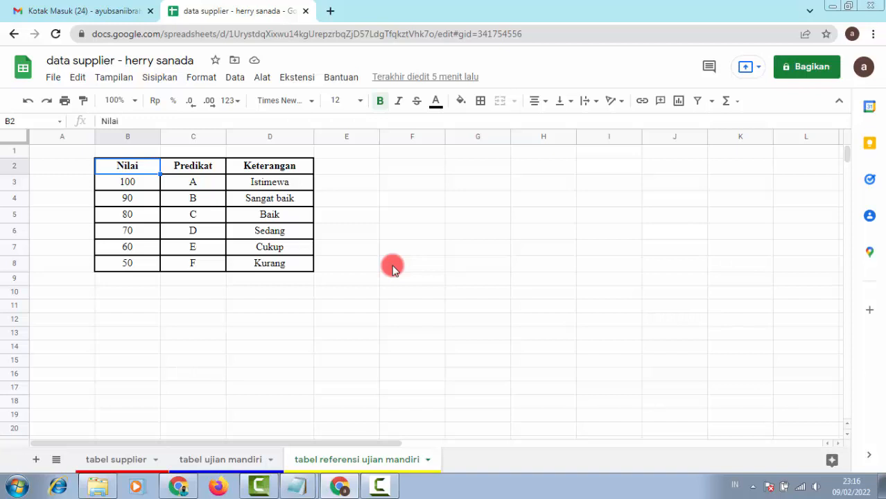
pyautogui.click(134, 457)
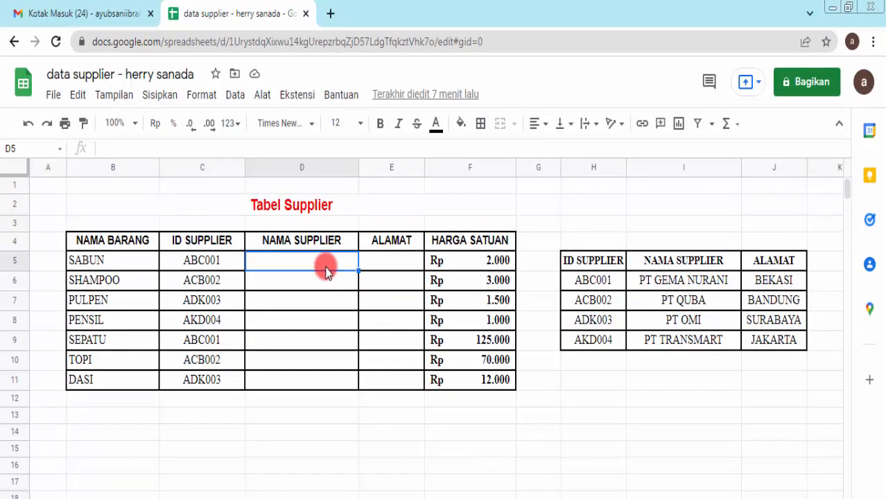
# Step: Start =VLOOKUP in D5 with key C5 and lookup range H6:J9
pyautogui.write('=VLOOKU')
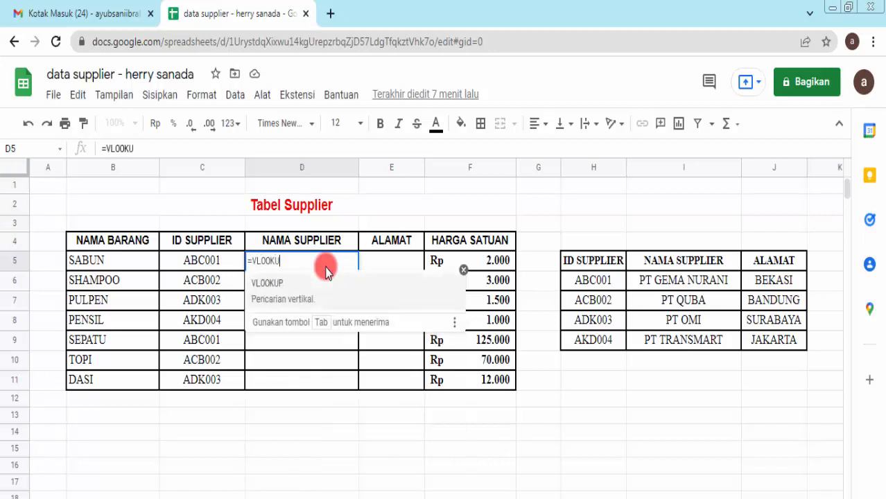
pyautogui.write('P(')
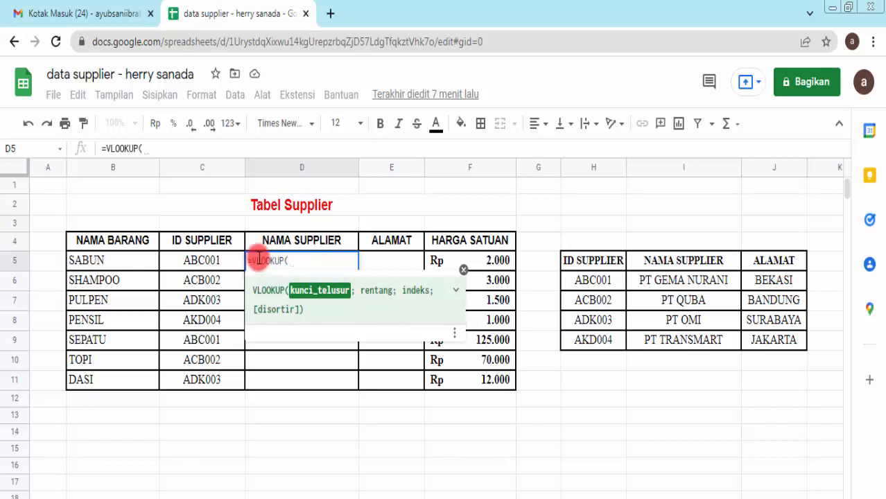
pyautogui.click(220, 263)
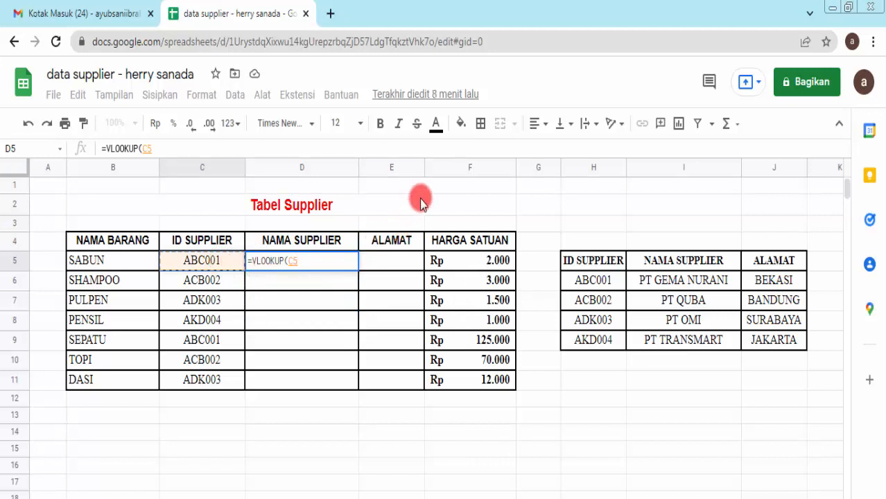
pyautogui.write(';')
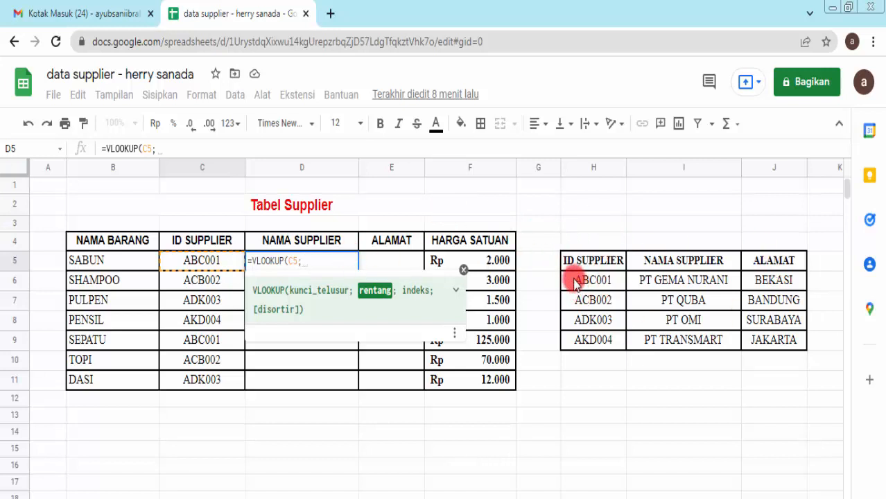
pyautogui.click(574, 281)
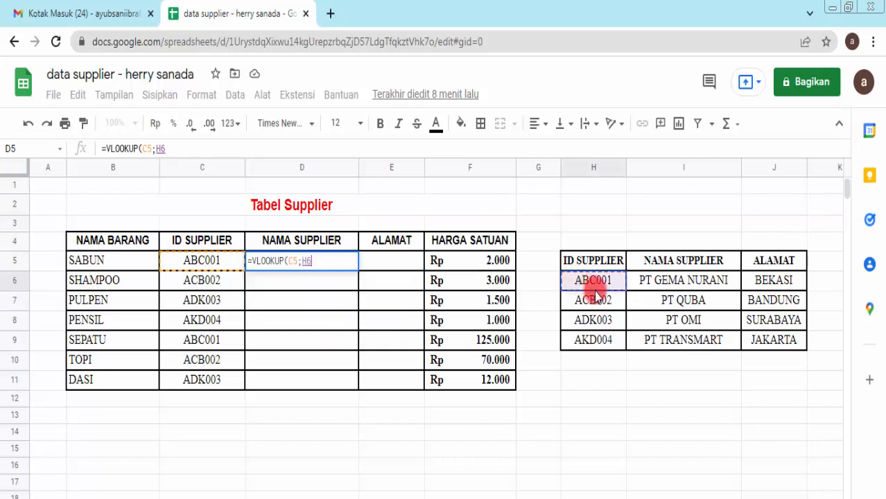
pyautogui.moveTo(595, 294); pyautogui.dragTo(771, 345)
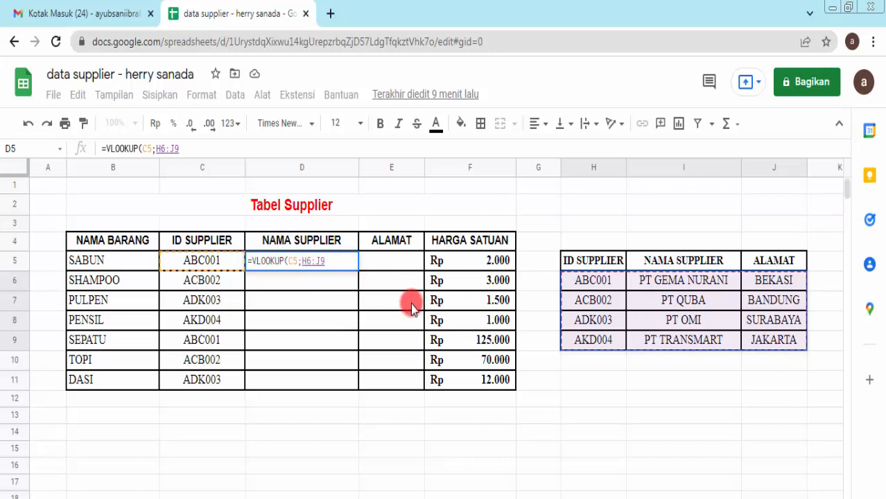
# Step: Complete D5 as =VLOOKUP(C5;H6:J9;2;FALSE), returning PT GEMA NURANI
pyautogui.write(';')
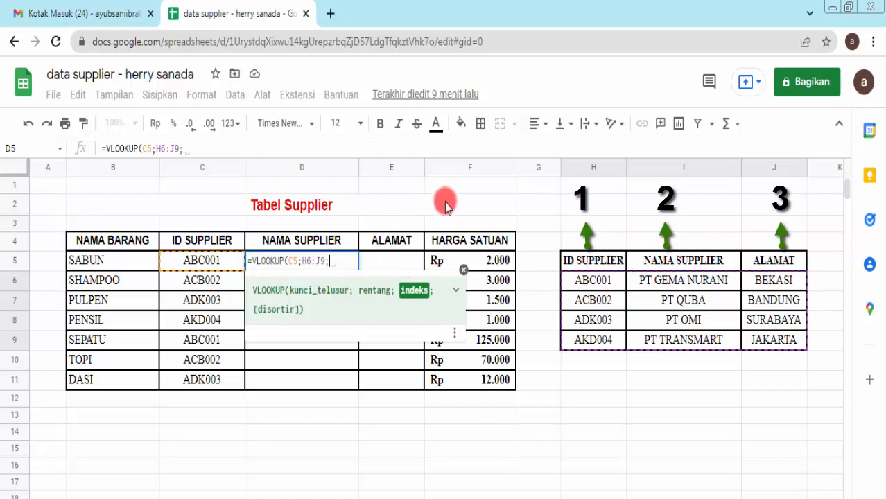
pyautogui.write('2')
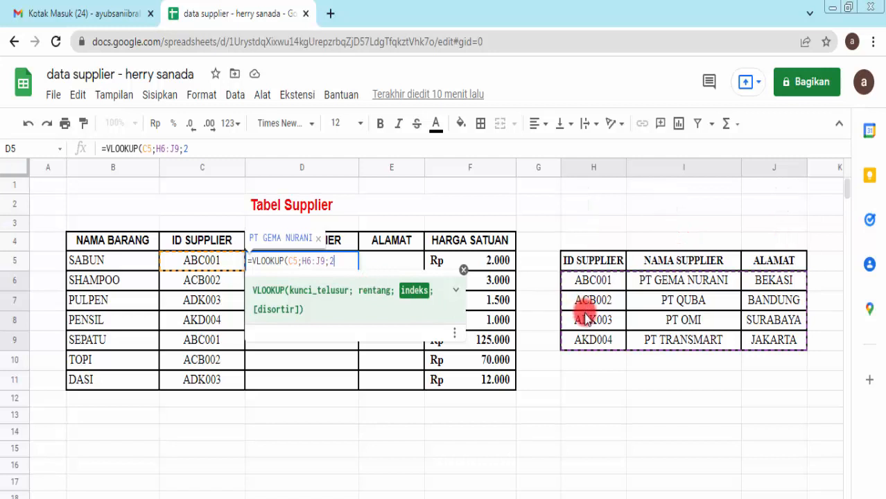
pyautogui.write(';')
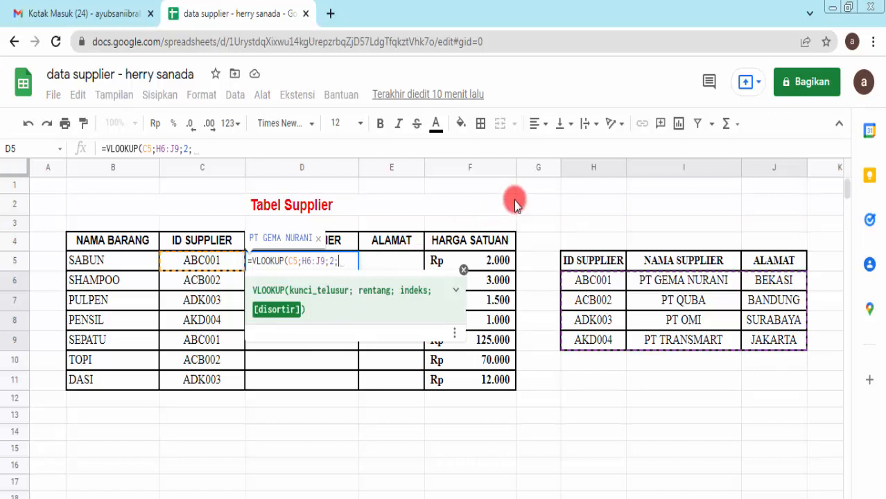
pyautogui.write('FALSE')
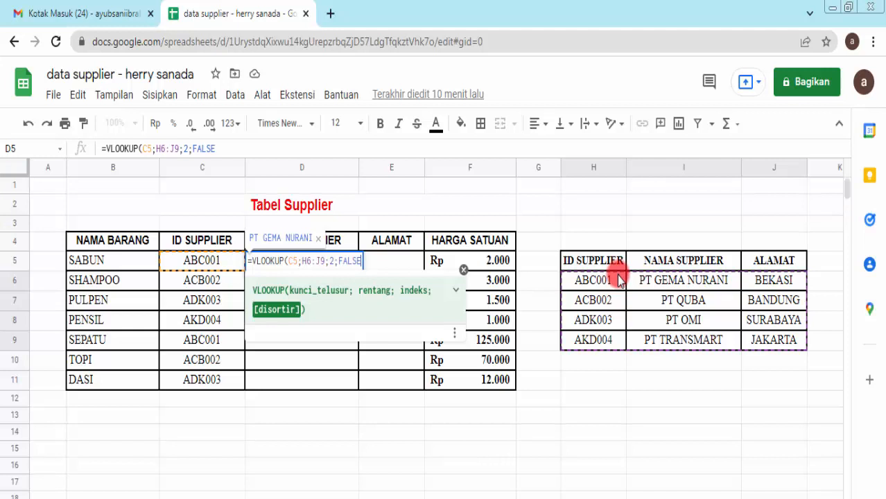
pyautogui.write(')')
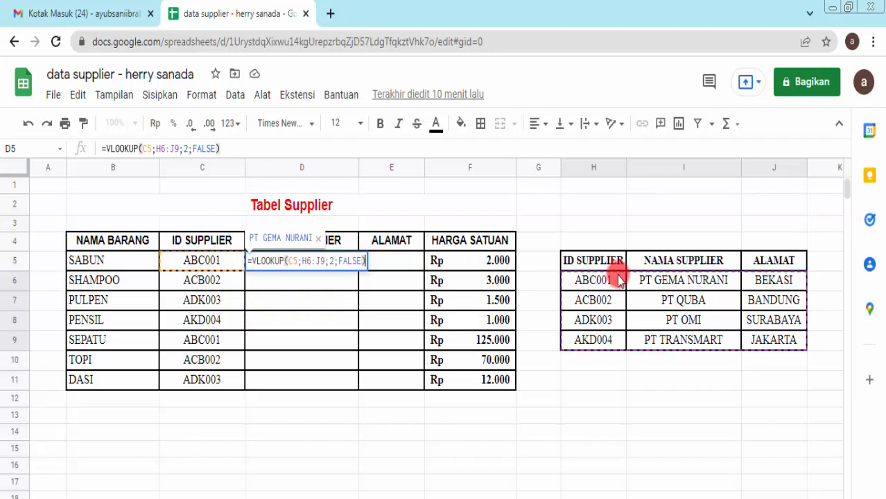
# Step: Confirm D5's supplier-name VLOOKUP, reject the column autofill suggestion, and check D5 and D6
pyautogui.press('Return')
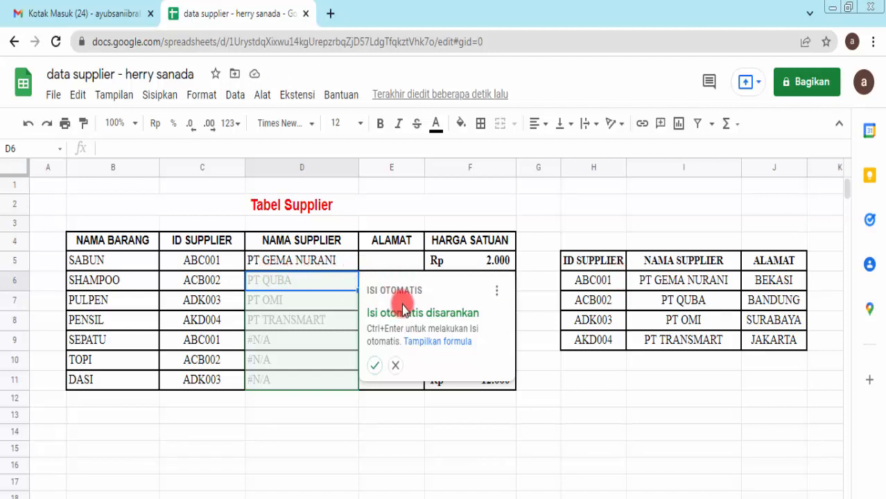
pyautogui.click(398, 366)
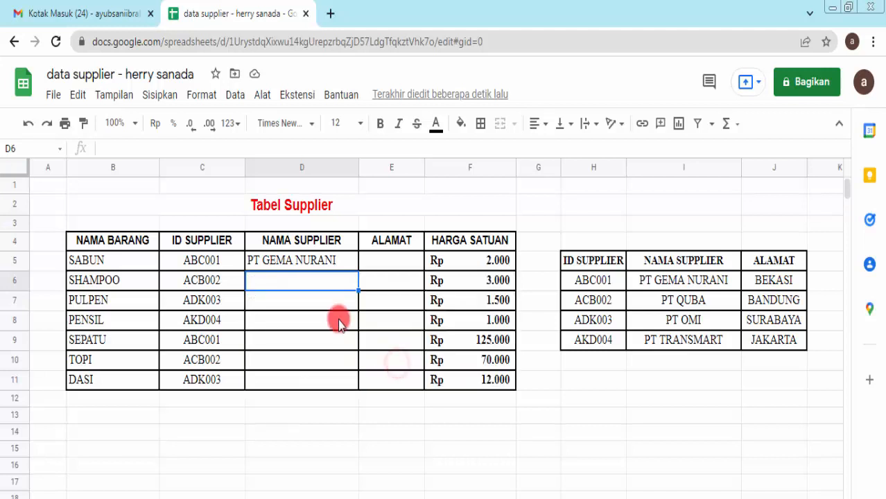
pyautogui.click(315, 264)
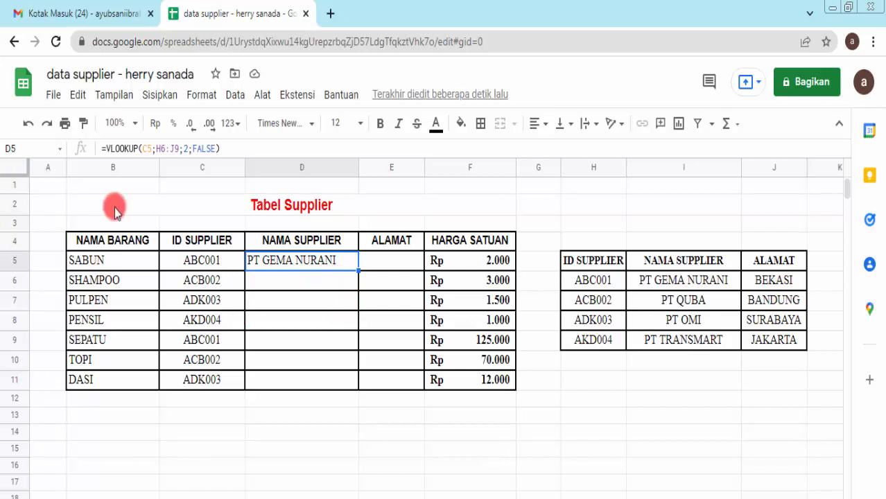
pyautogui.click(300, 282)
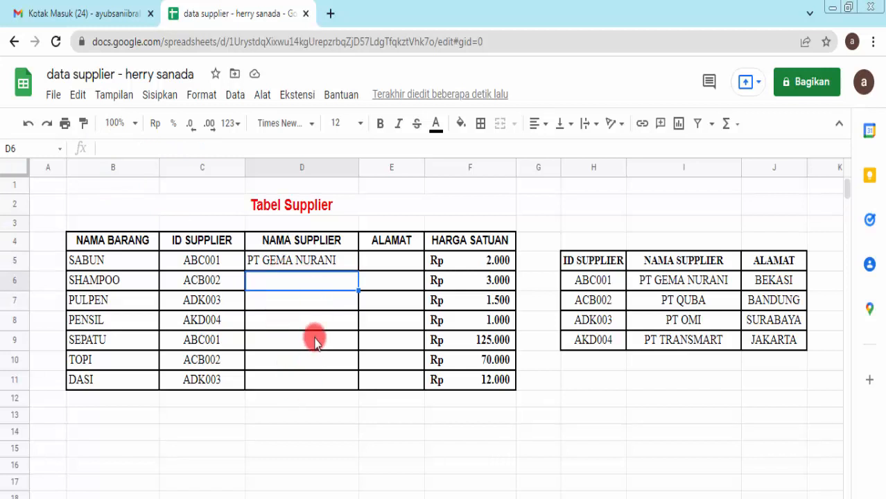
pyautogui.click(328, 265)
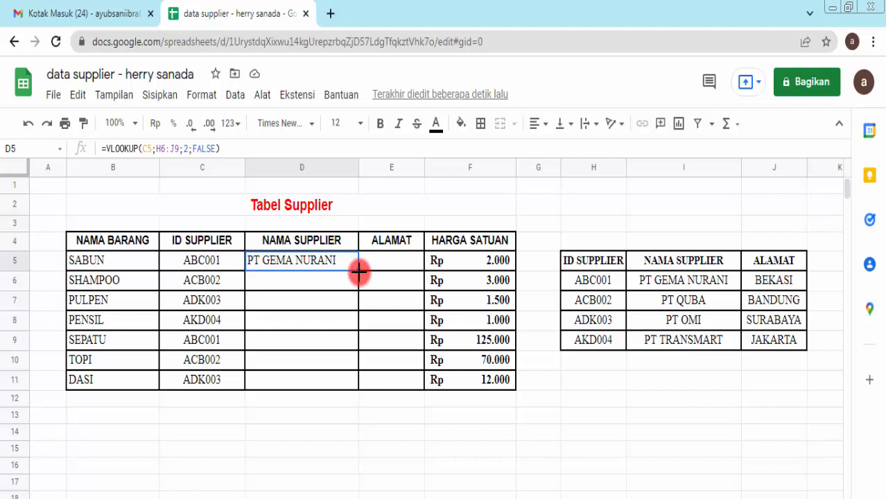
# Step: Fill D5's supplier lookup down to D11, leaving #N/A for SEPATU, TOPI and DASI
pyautogui.moveTo(358, 272); pyautogui.dragTo(355, 385)
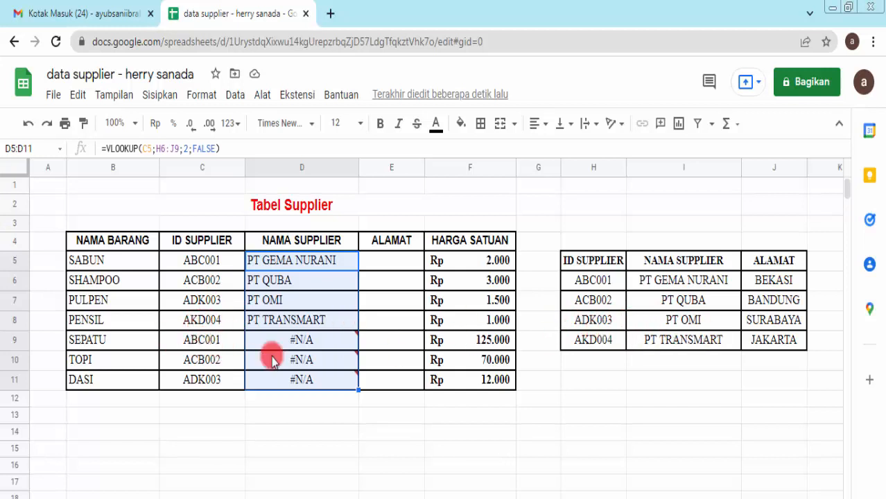
pyautogui.moveTo(298, 341)
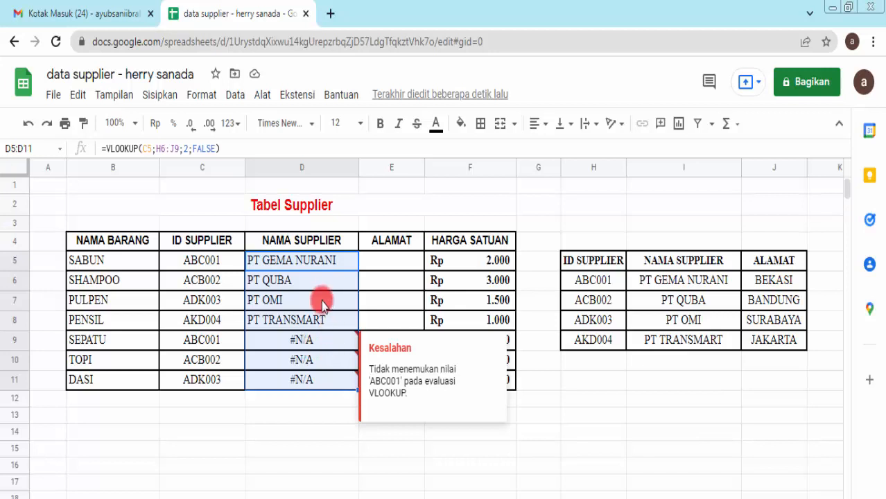
pyautogui.click(325, 268)
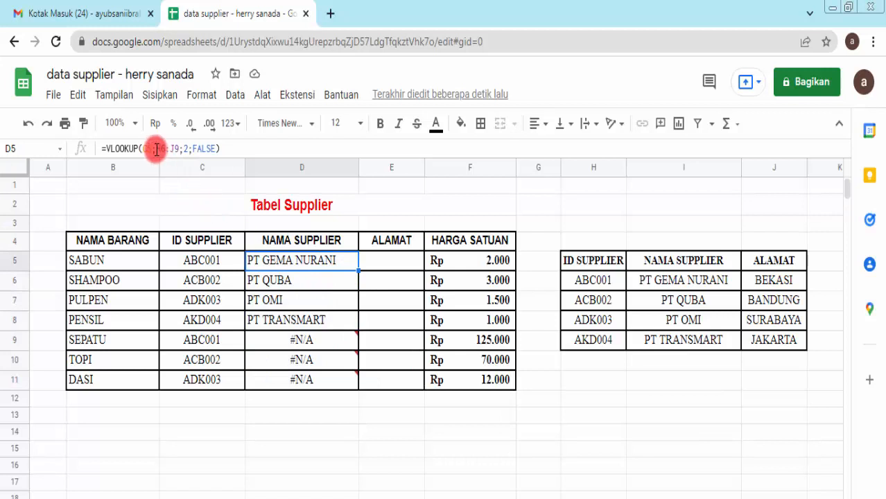
pyautogui.moveTo(156, 149); pyautogui.dragTo(180, 149)
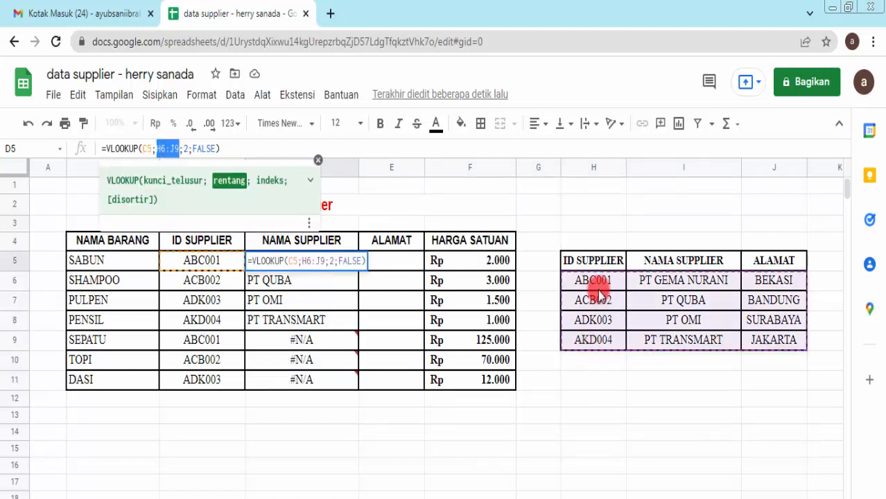
pyautogui.click(396, 281)
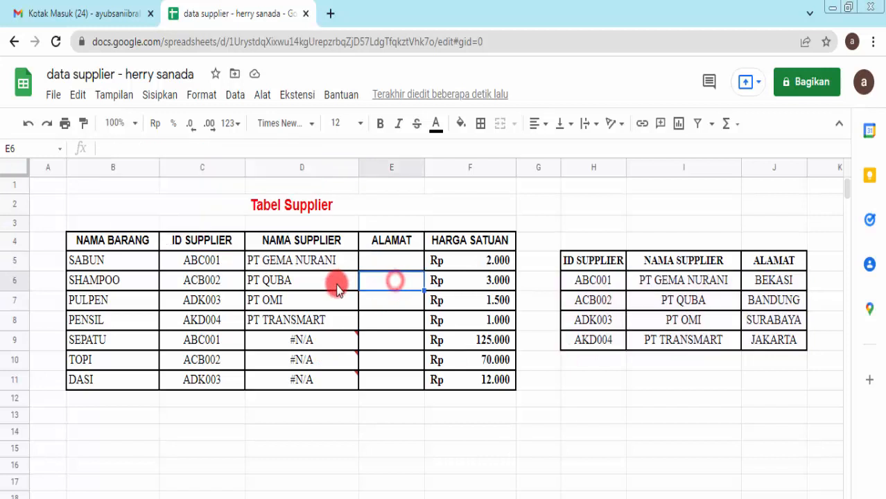
pyautogui.click(339, 285)
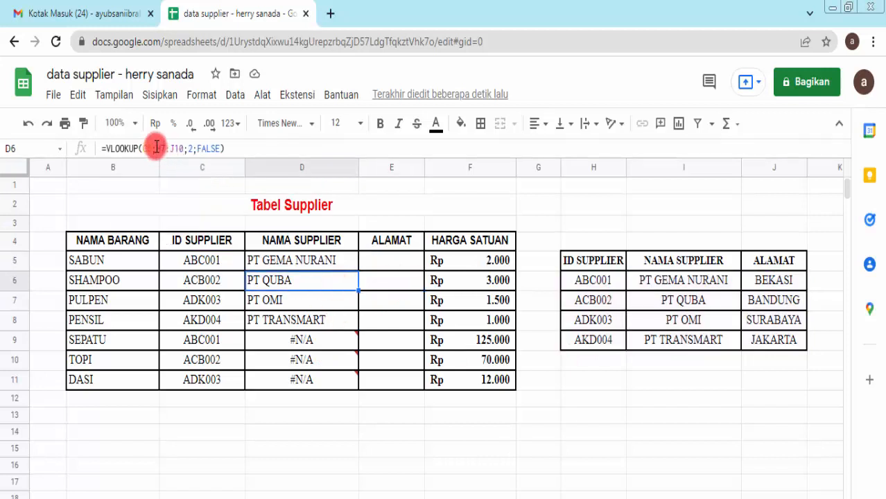
pyautogui.moveTo(157, 148); pyautogui.dragTo(184, 147)
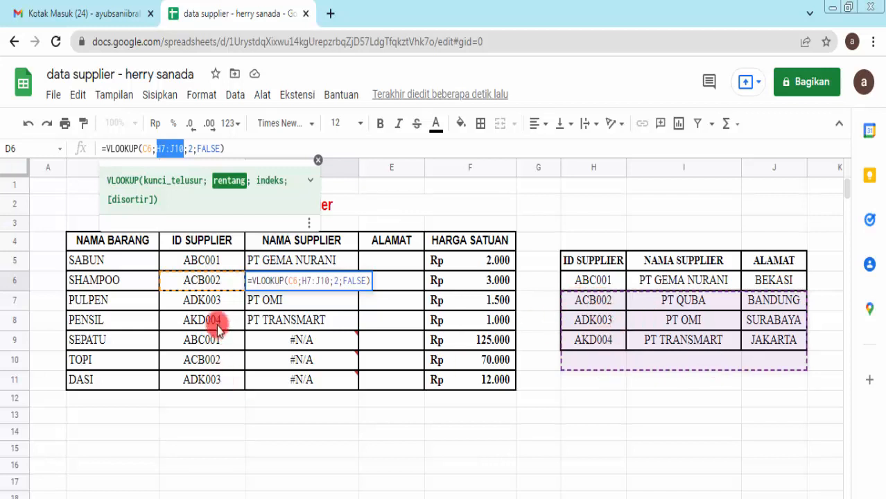
pyautogui.press('Return')
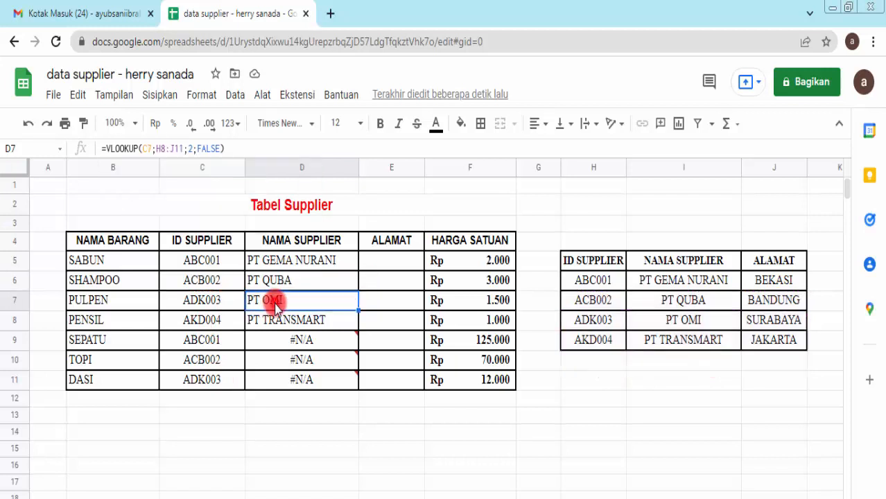
pyautogui.click(178, 154)
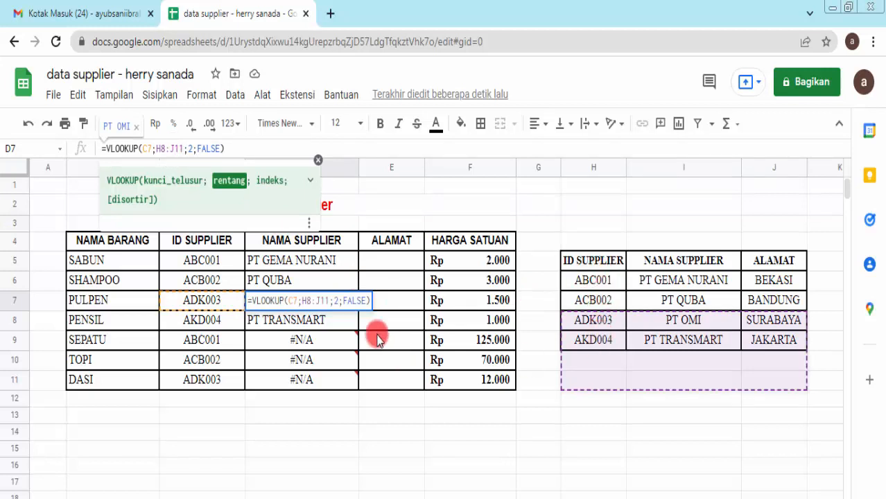
pyautogui.click(327, 320)
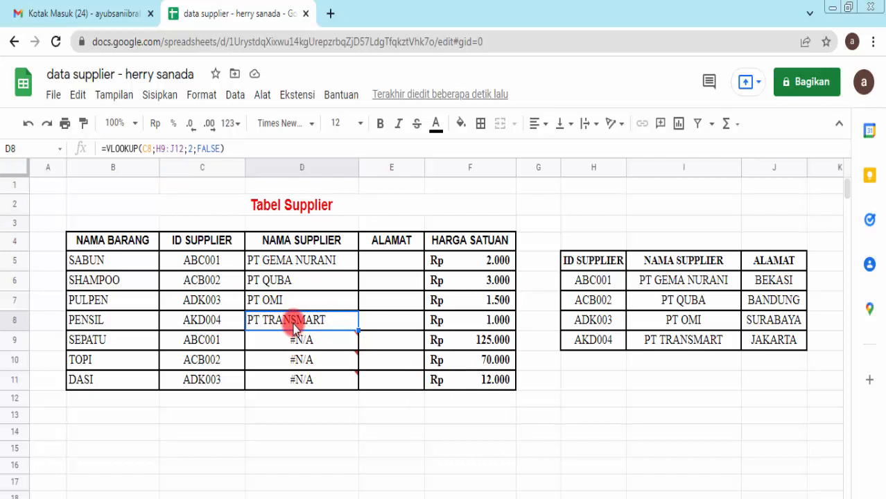
pyautogui.click(167, 149)
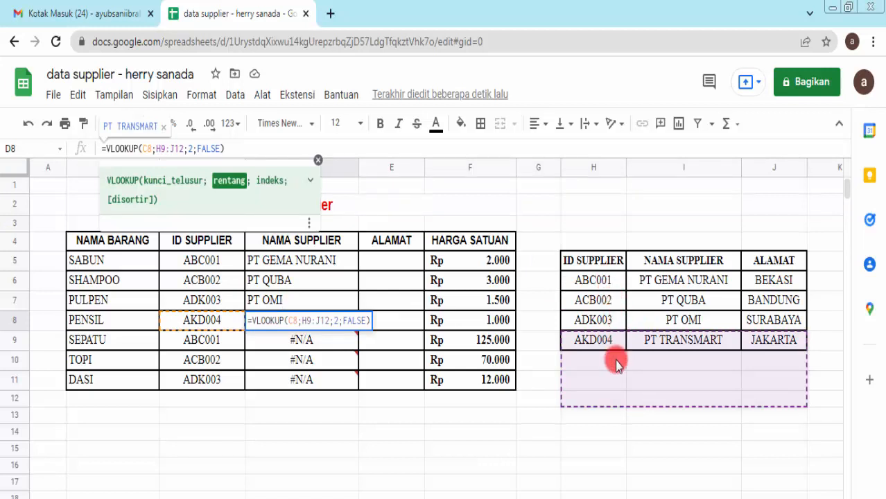
pyautogui.click(323, 341)
pyautogui.click(166, 149)
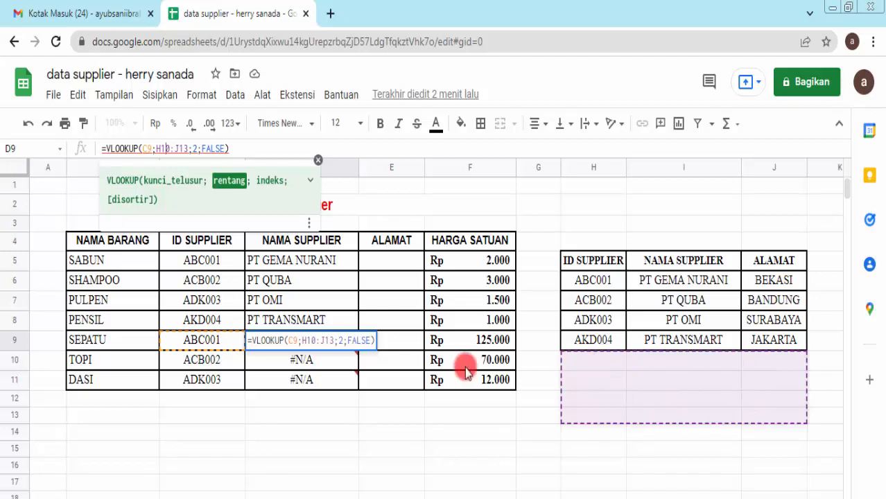
pyautogui.click(329, 366)
pyautogui.click(326, 260)
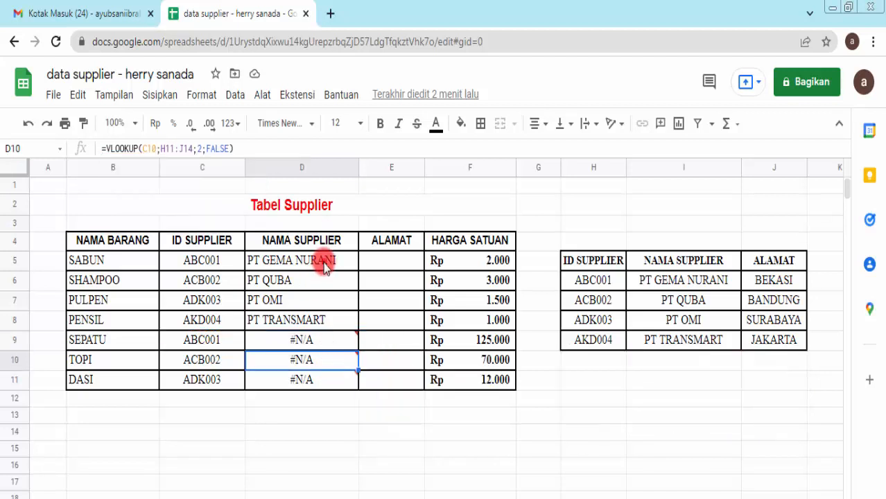
pyautogui.click(332, 280)
pyautogui.click(330, 300)
pyautogui.click(331, 320)
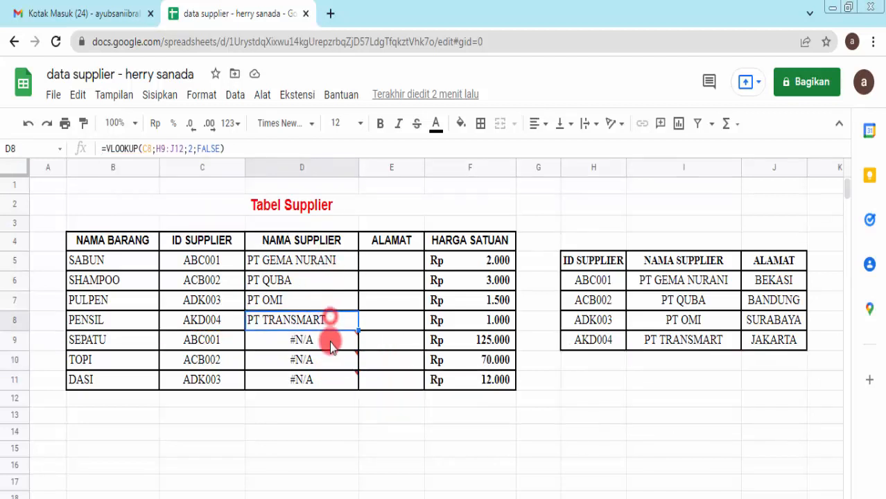
pyautogui.click(330, 341)
pyautogui.click(333, 362)
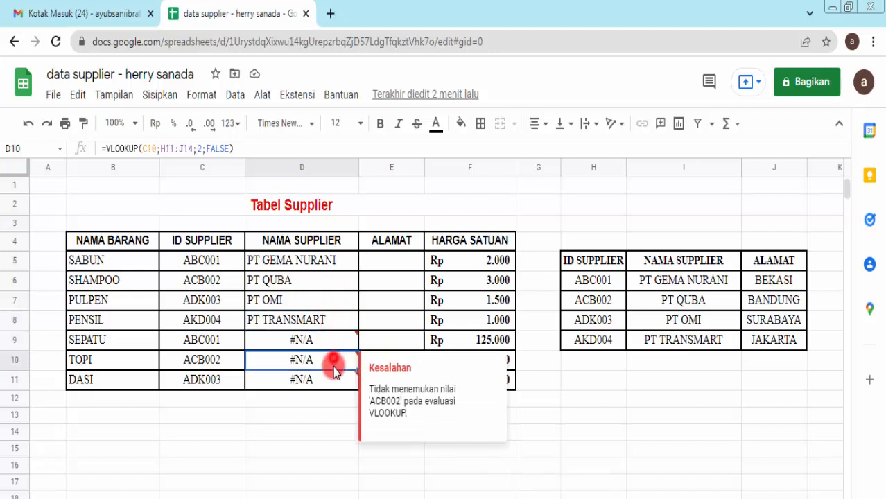
pyautogui.click(323, 244)
pyautogui.click(332, 260)
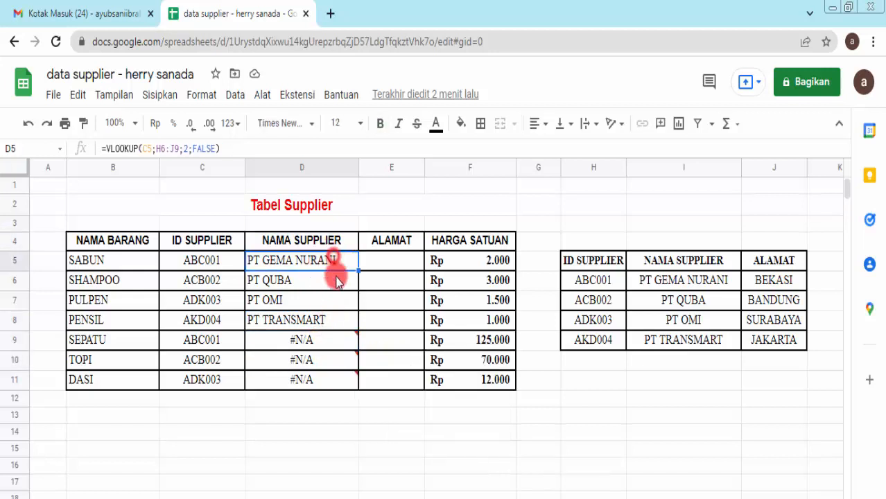
pyautogui.click(337, 283)
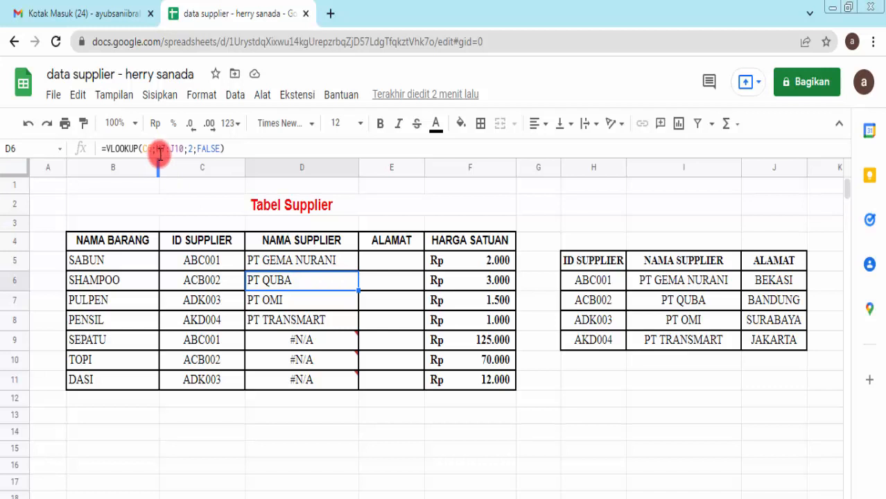
pyautogui.click(323, 302)
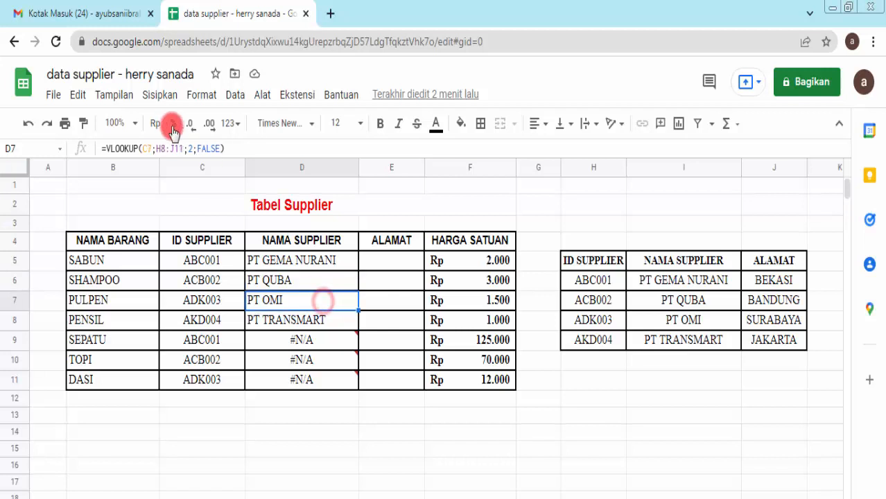
pyautogui.click(162, 148)
pyautogui.click(178, 148)
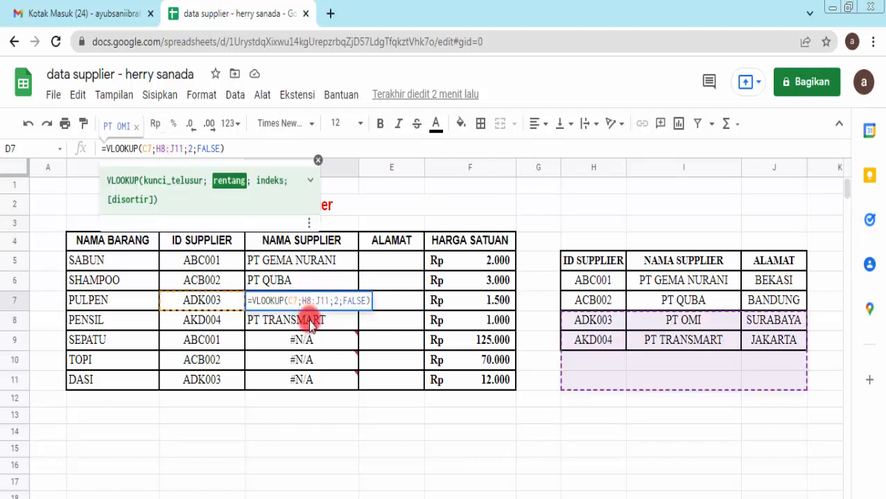
pyautogui.click(309, 316)
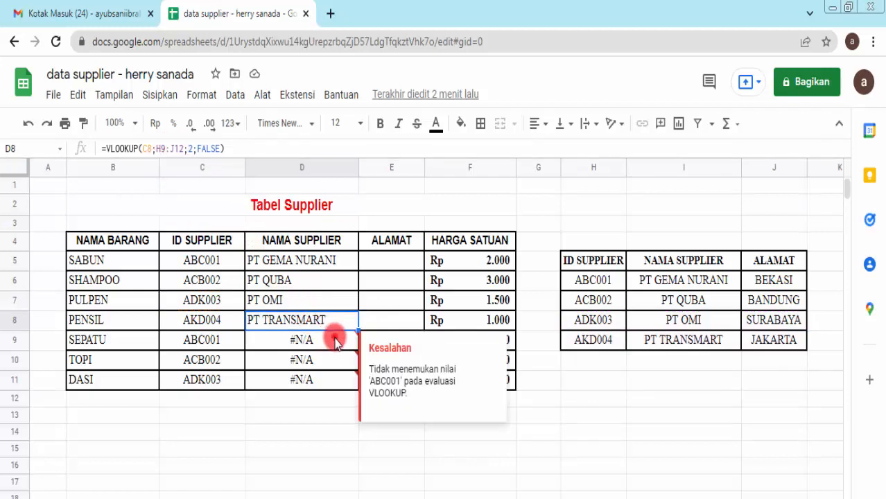
pyautogui.click(310, 280)
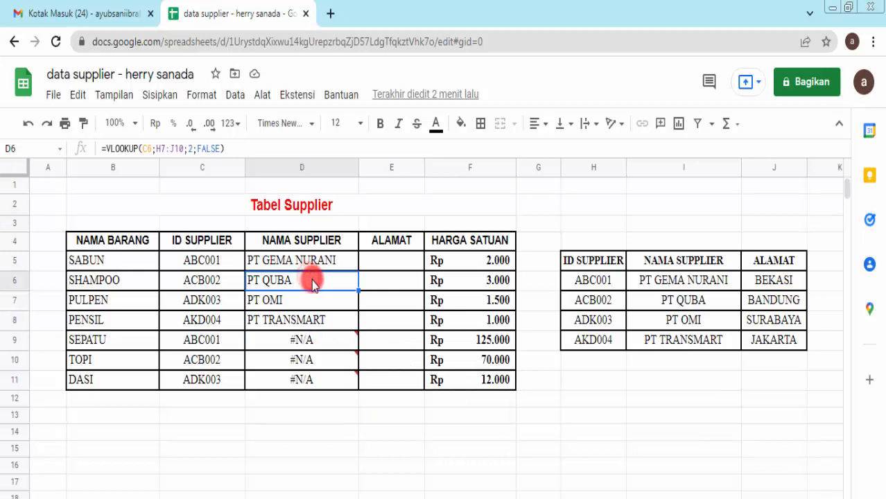
pyautogui.click(293, 262)
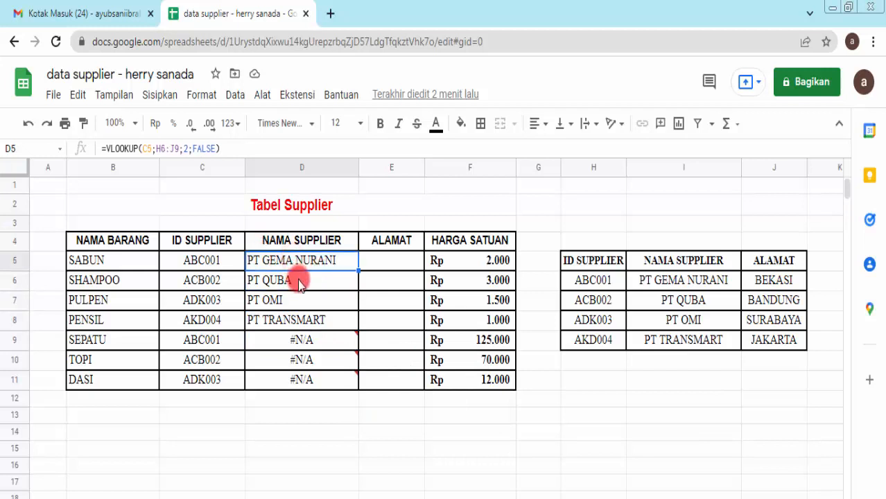
pyautogui.click(300, 282)
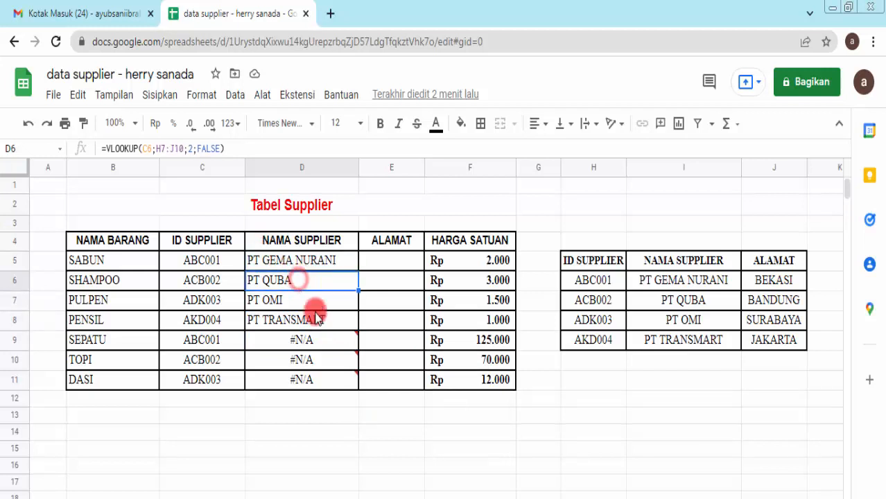
pyautogui.click(164, 149)
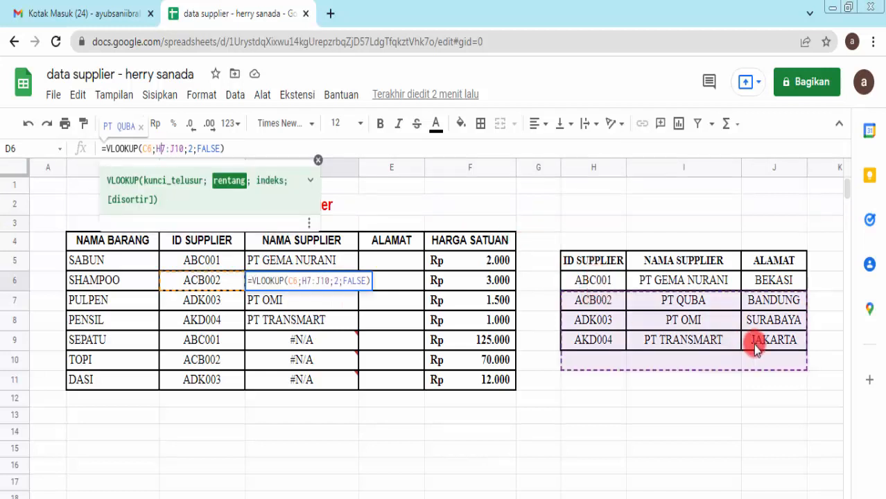
pyautogui.click(327, 319)
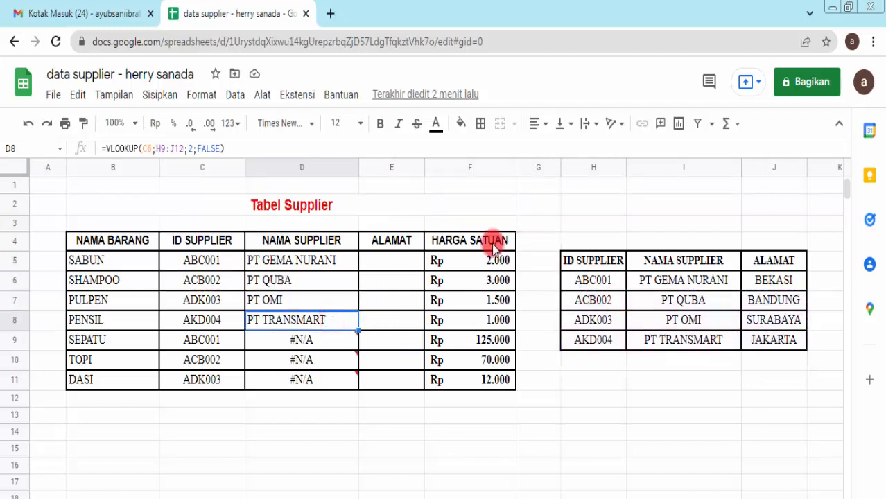
pyautogui.click(161, 149)
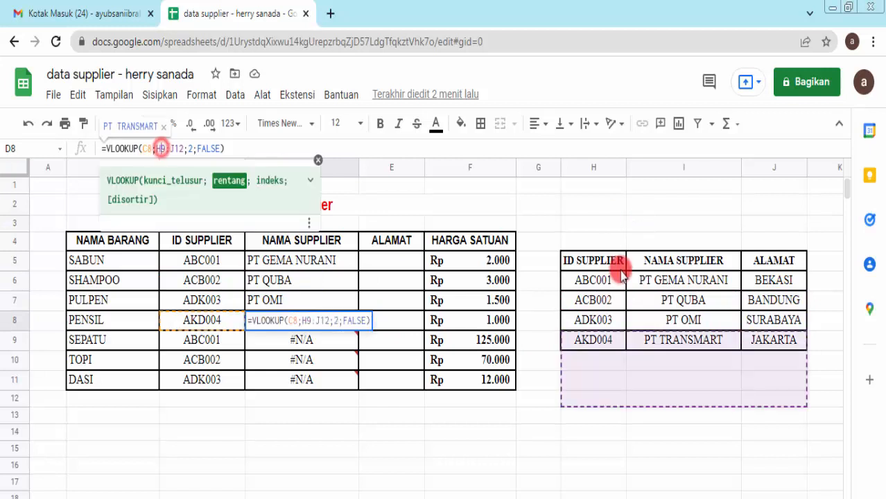
pyautogui.click(291, 258)
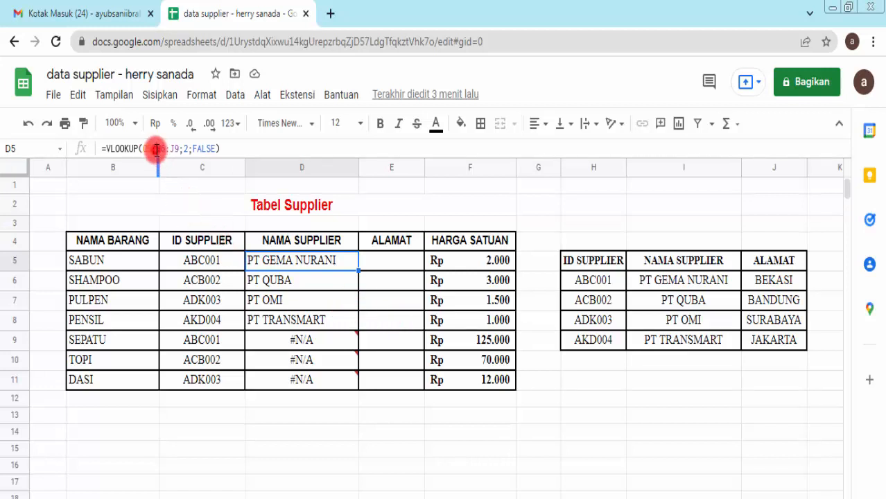
# Step: Edit D5's formula to =VLOOKUP(C5;$H$6:$J$9;2;FALSE), still returning PT GEMA NURANI
pyautogui.click(156, 149)
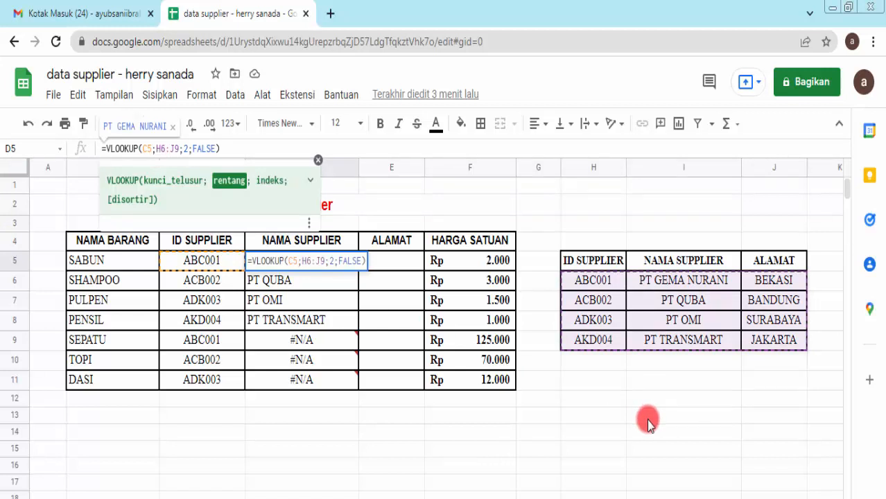
pyautogui.write('$')
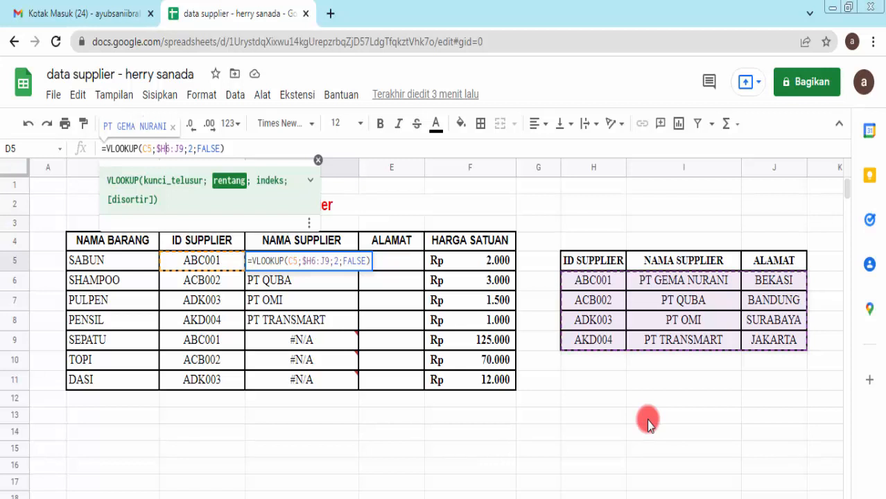
pyautogui.write('$')
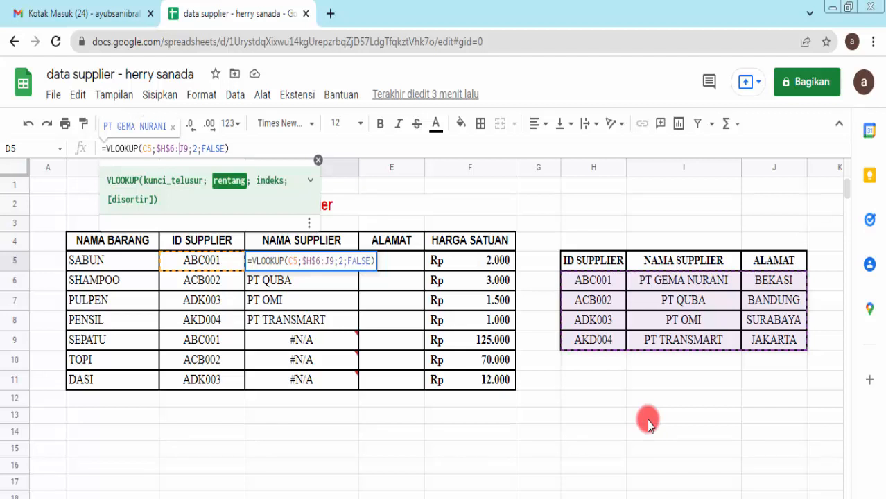
pyautogui.write('$H')
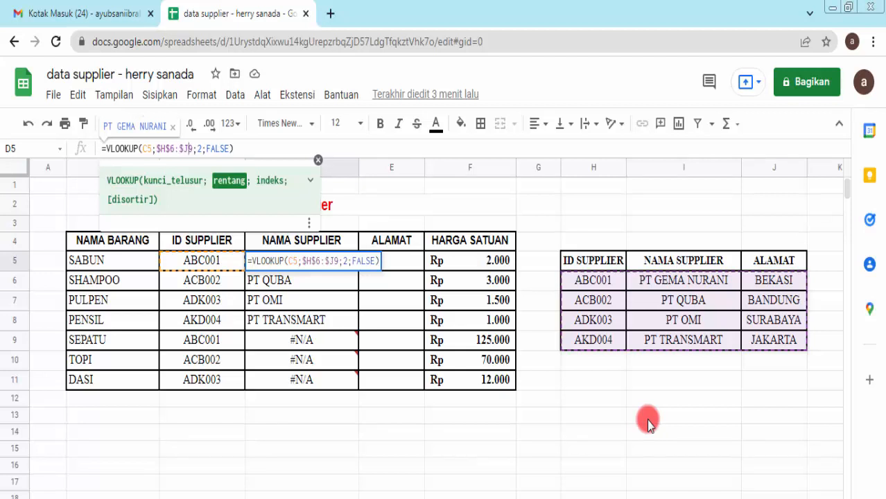
pyautogui.write('$')
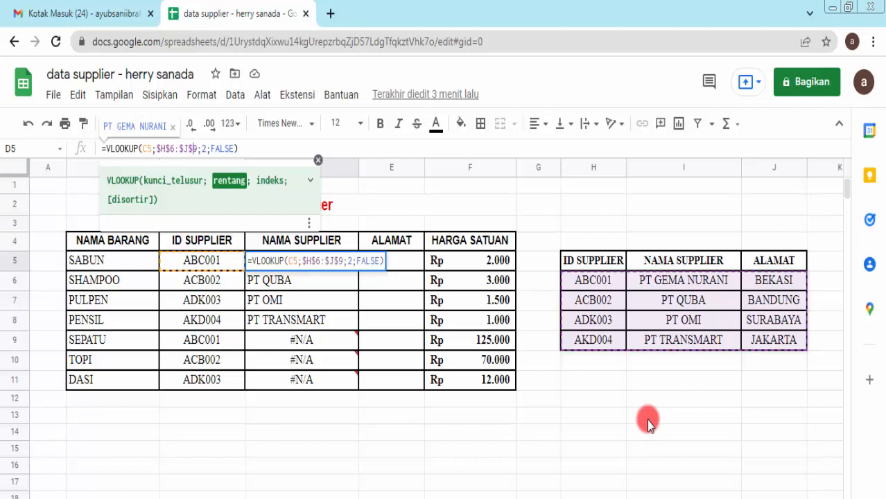
pyautogui.press('Right')
pyautogui.press('Right')
pyautogui.press('Right')
pyautogui.press('Right')
pyautogui.press('Right')
pyautogui.press('Right')
pyautogui.press('Right')
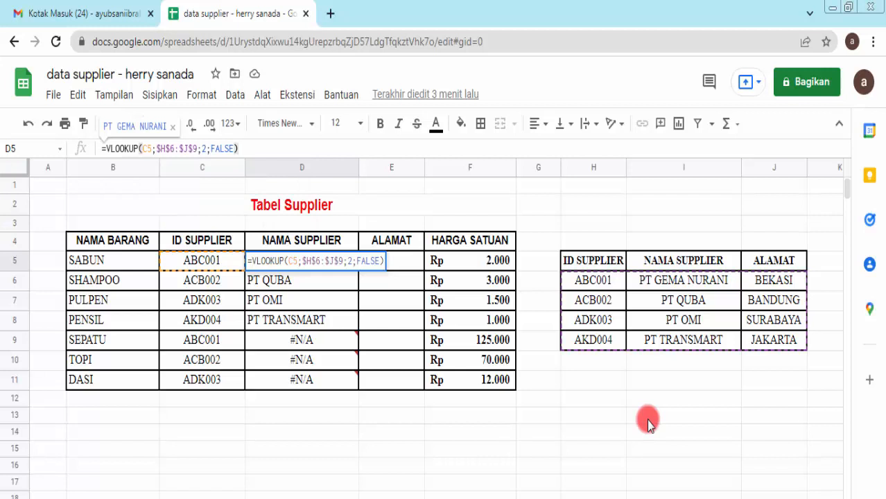
pyautogui.press('Return')
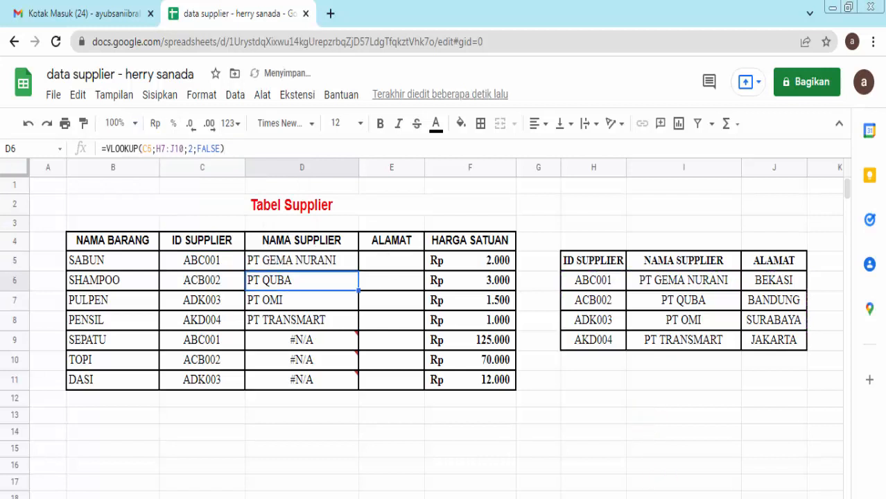
pyautogui.click(338, 263)
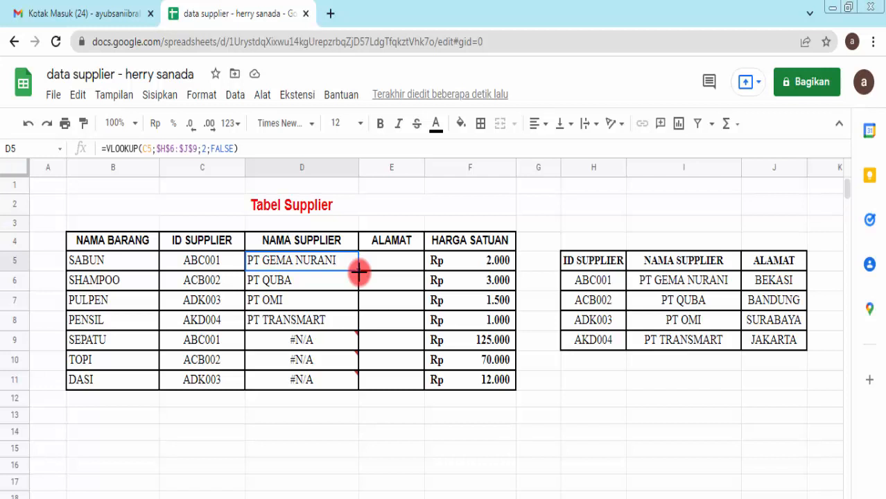
# Step: Copy D5's absolute lookup down to D11 so SEPATU, TOPI and DASI get supplier names
pyautogui.moveTo(359, 272); pyautogui.dragTo(359, 390)
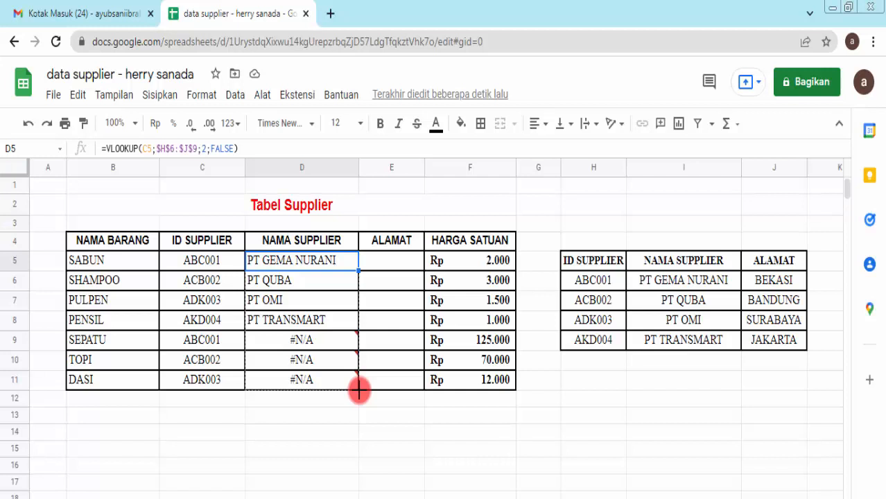
pyautogui.moveTo(359, 390); pyautogui.dragTo(359, 388)
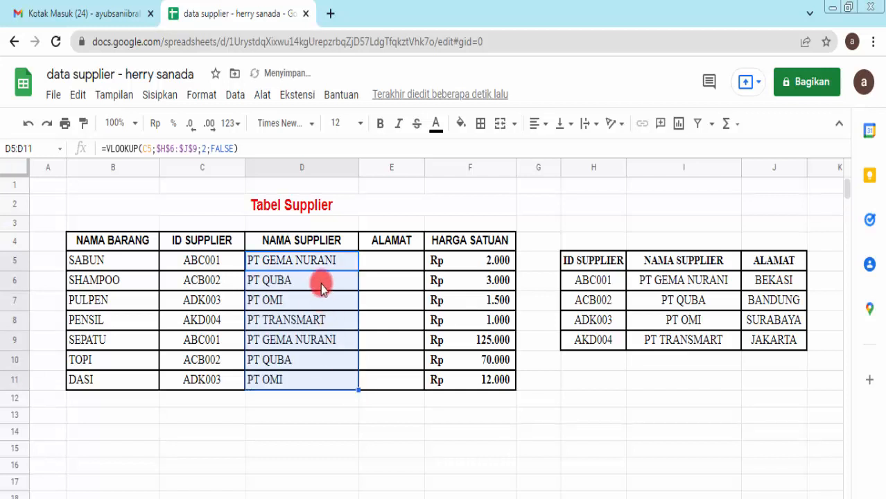
pyautogui.click(326, 286)
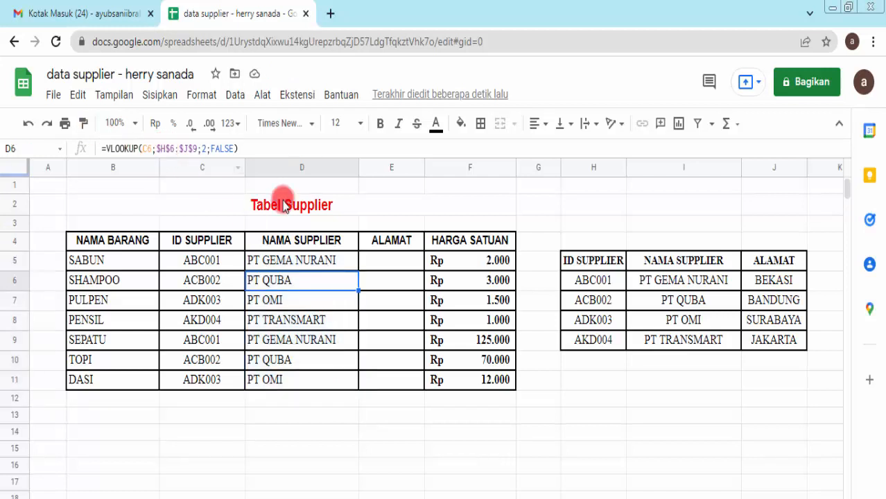
pyautogui.click(326, 300)
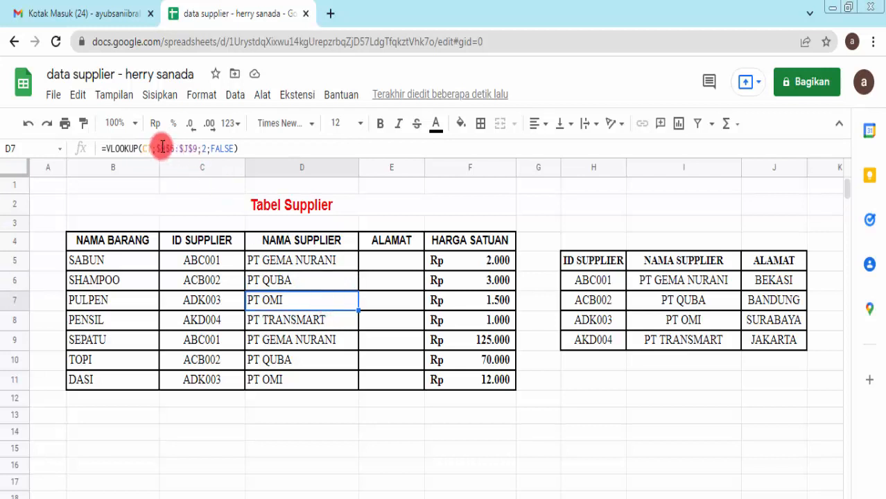
pyautogui.click(298, 343)
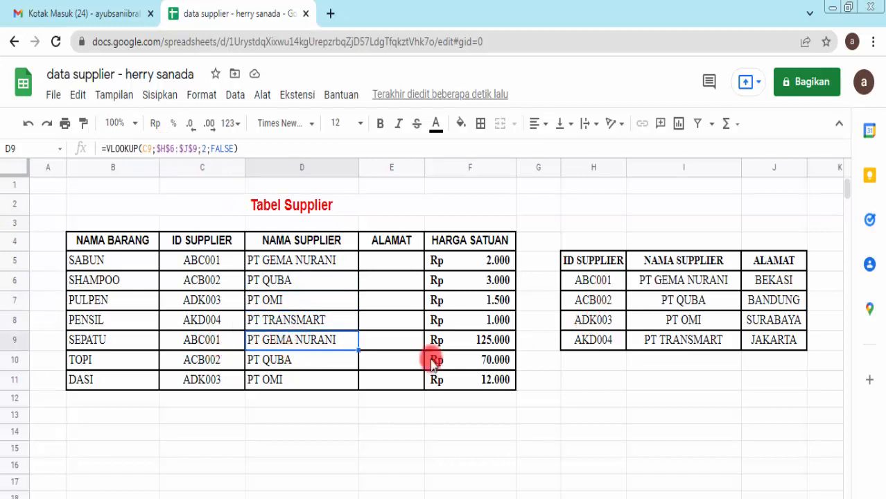
pyautogui.click(315, 361)
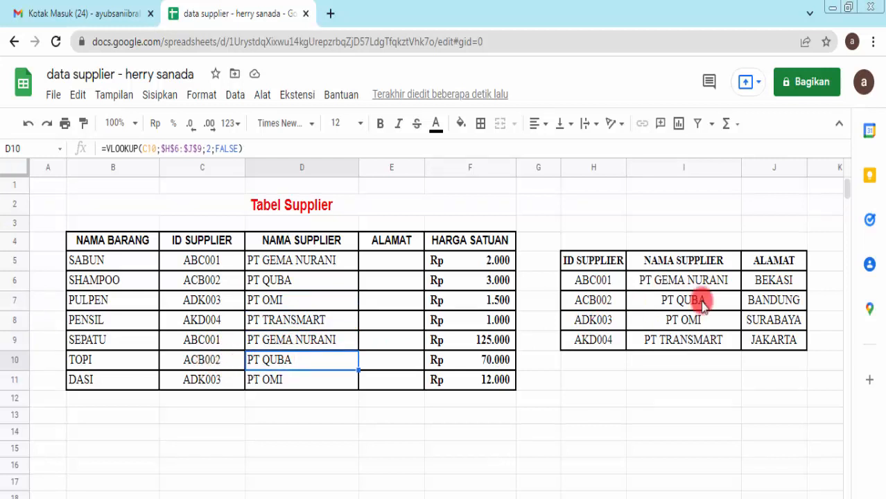
pyautogui.click(294, 383)
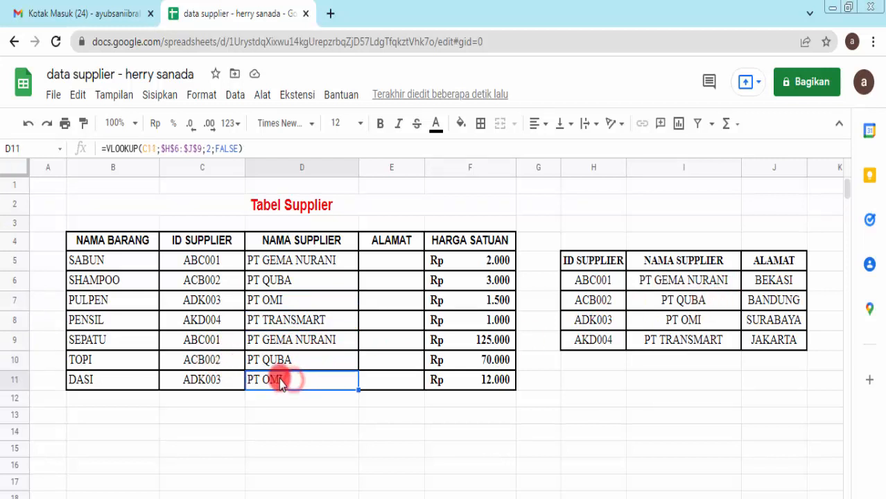
pyautogui.click(171, 148)
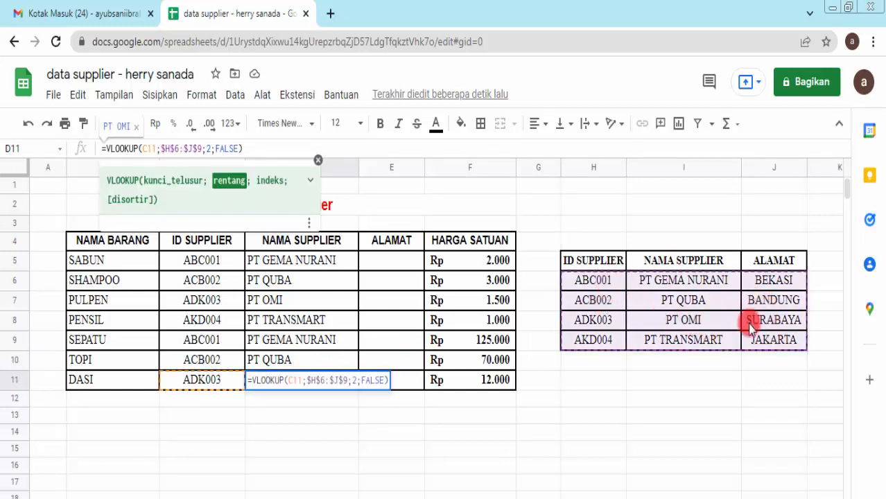
pyautogui.click(315, 364)
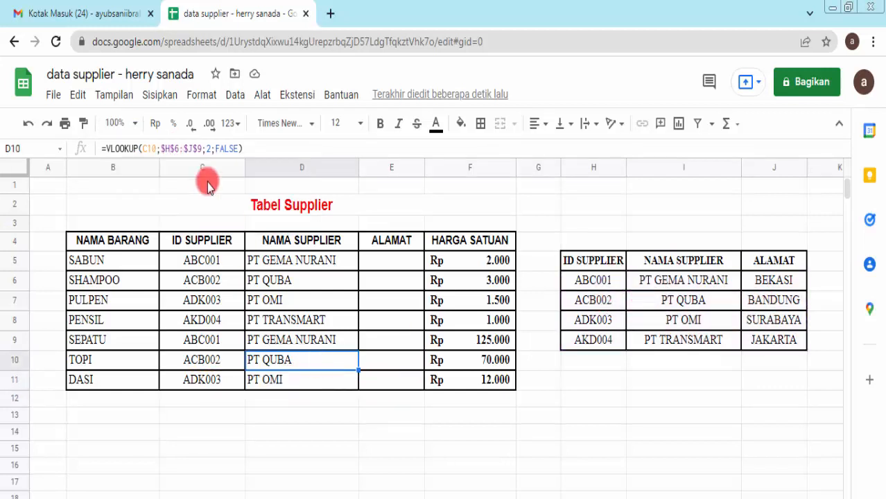
pyautogui.click(192, 148)
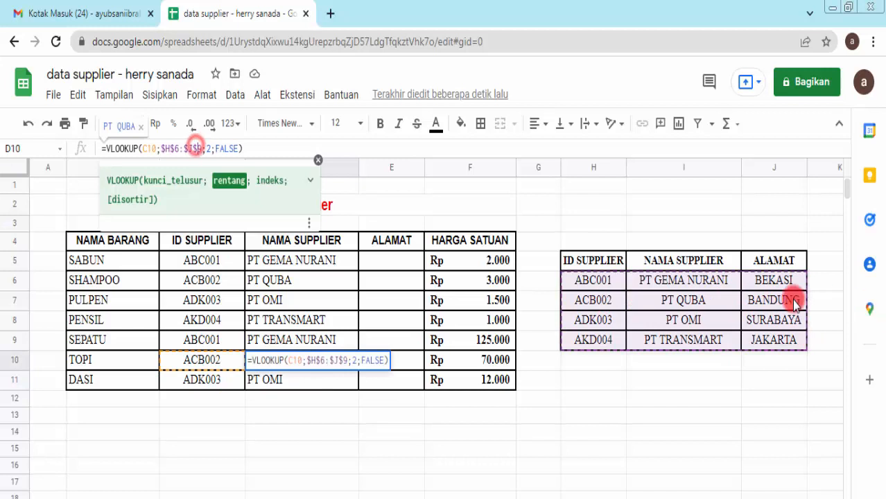
pyautogui.click(316, 336)
pyautogui.click(195, 148)
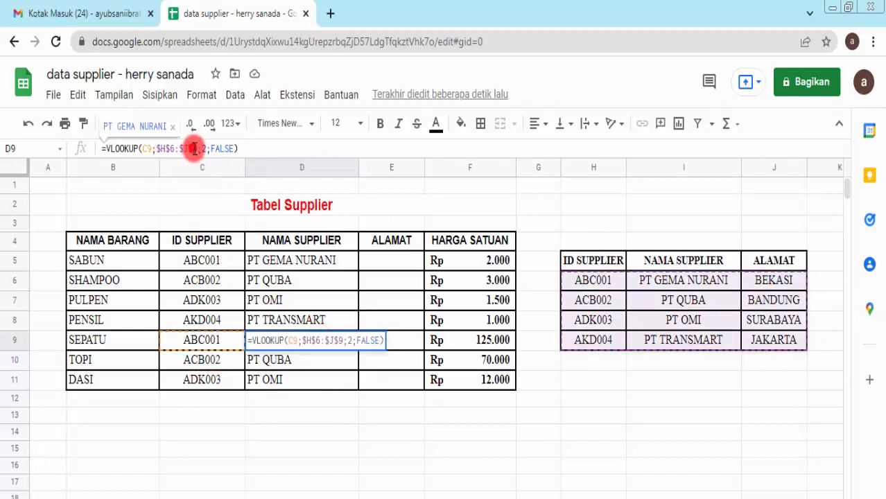
pyautogui.click(316, 321)
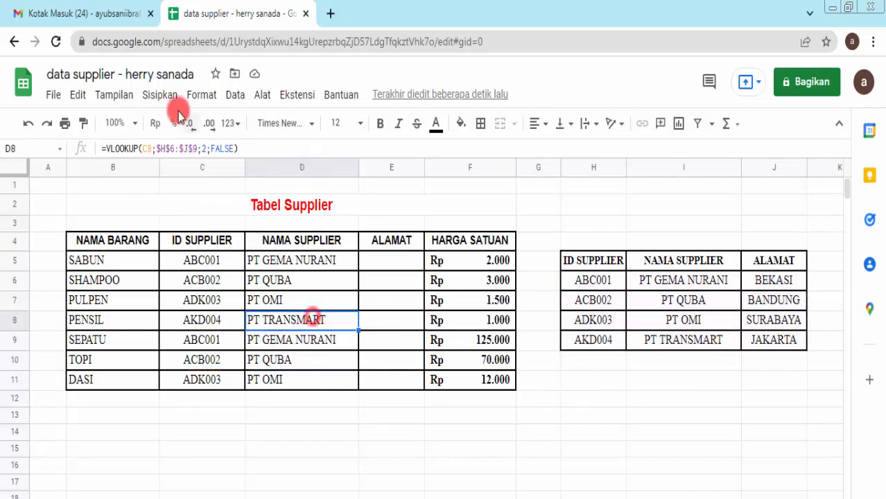
pyautogui.click(196, 147)
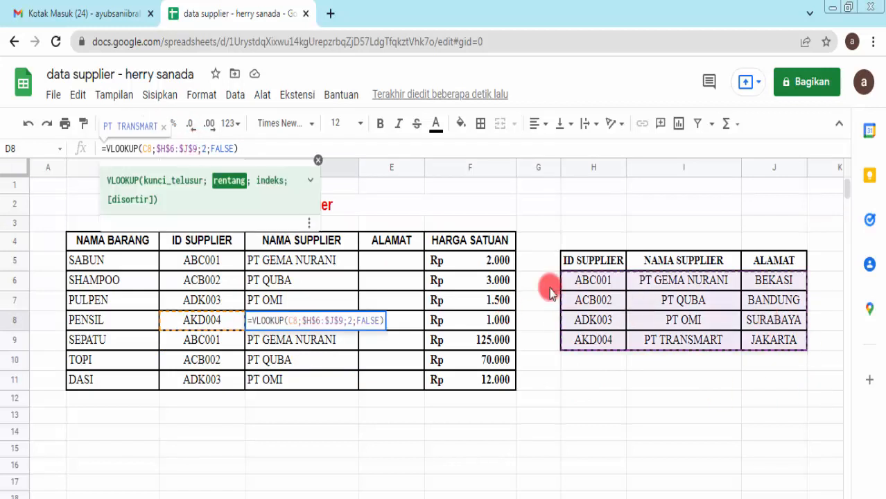
pyautogui.click(283, 299)
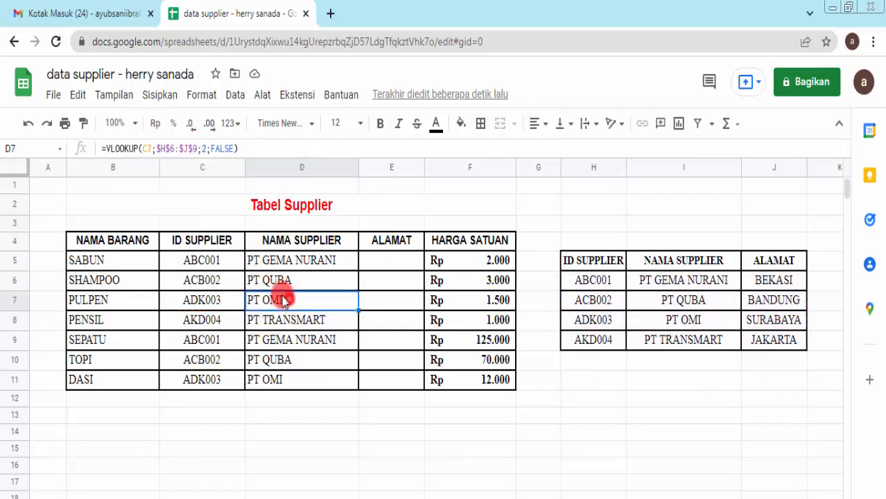
pyautogui.click(183, 147)
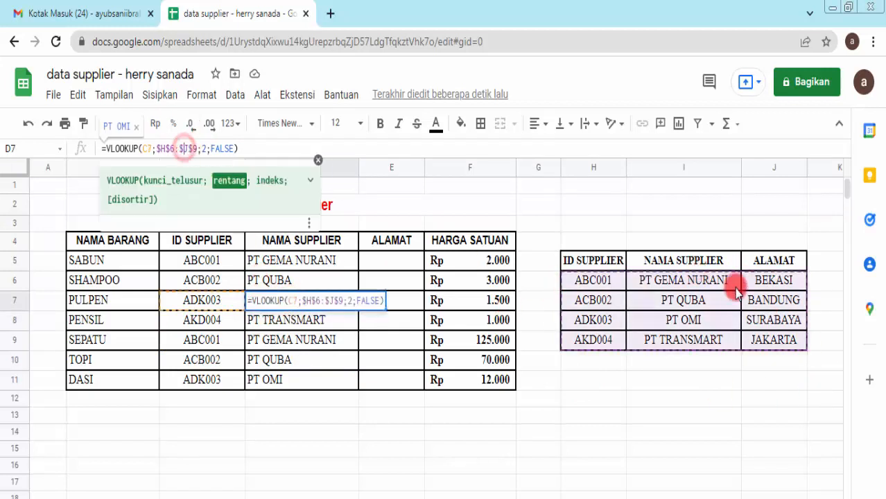
pyautogui.click(268, 262)
pyautogui.click(278, 283)
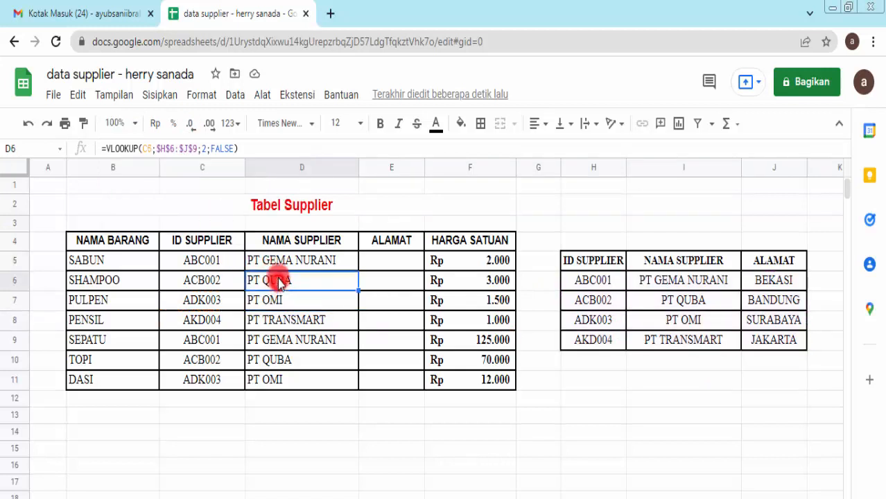
pyautogui.click(187, 148)
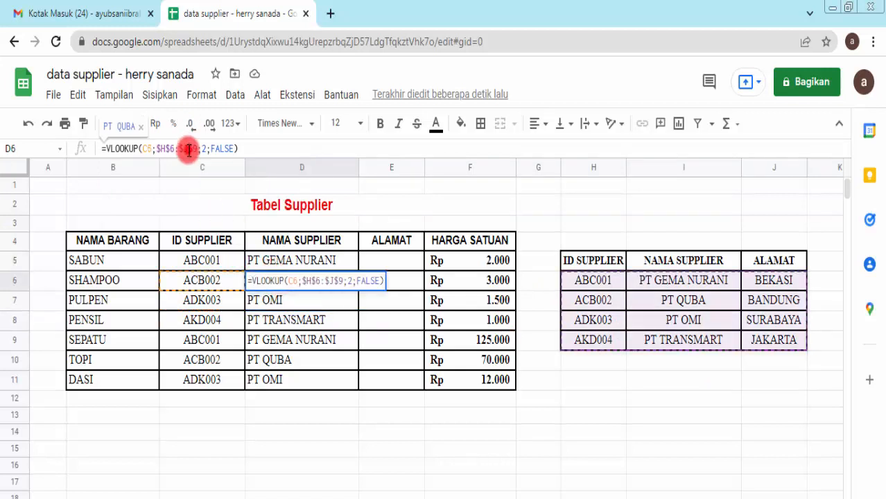
pyautogui.click(679, 416)
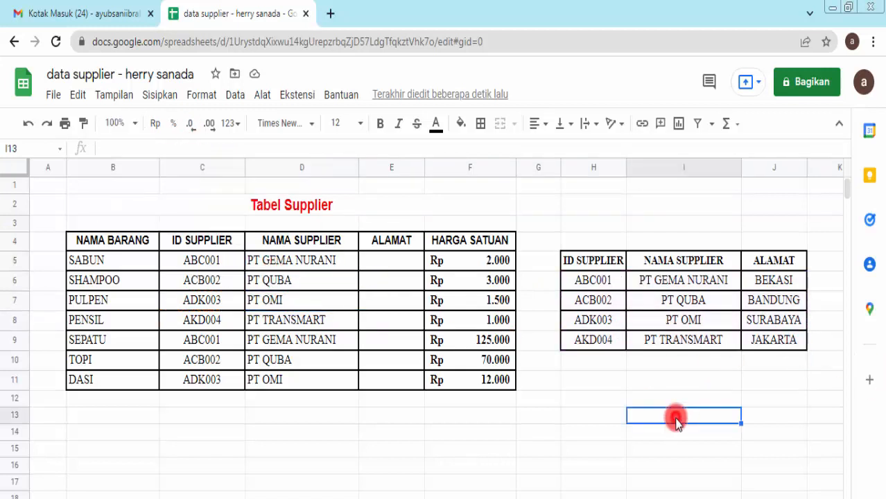
pyautogui.click(286, 281)
pyautogui.click(165, 149)
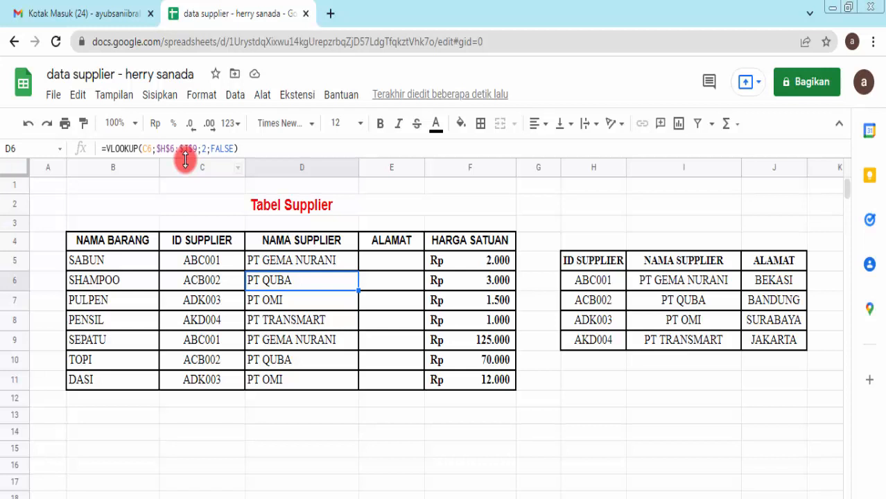
pyautogui.click(162, 148)
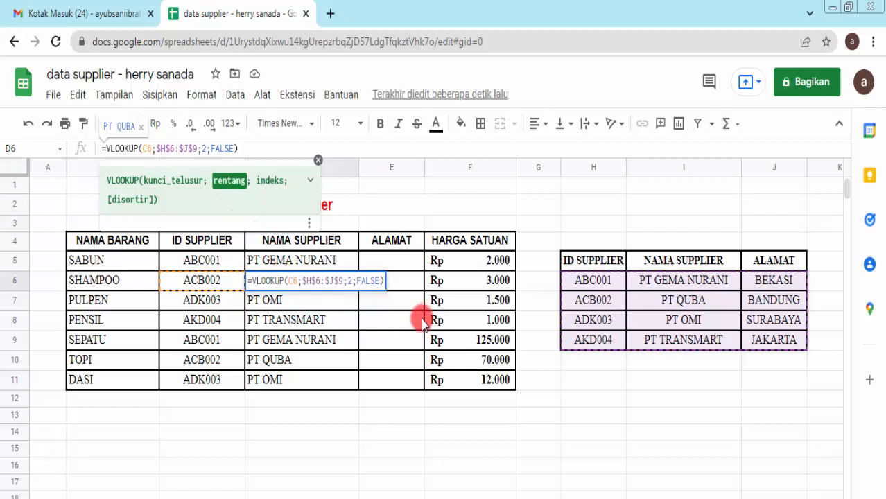
pyautogui.click(468, 303)
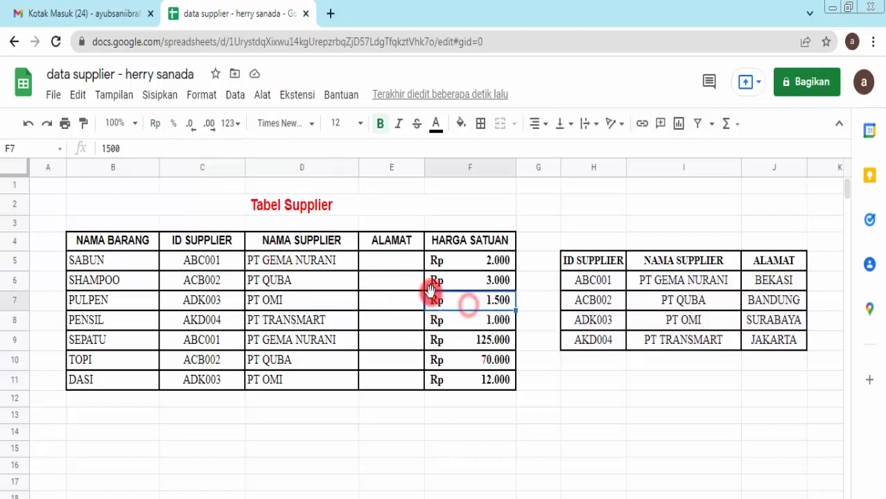
# Step: In E5, enter =VLOOKUP(C5;H6:J9;3;FALSE) to look up SABUN's supplier address
pyautogui.click(398, 265)
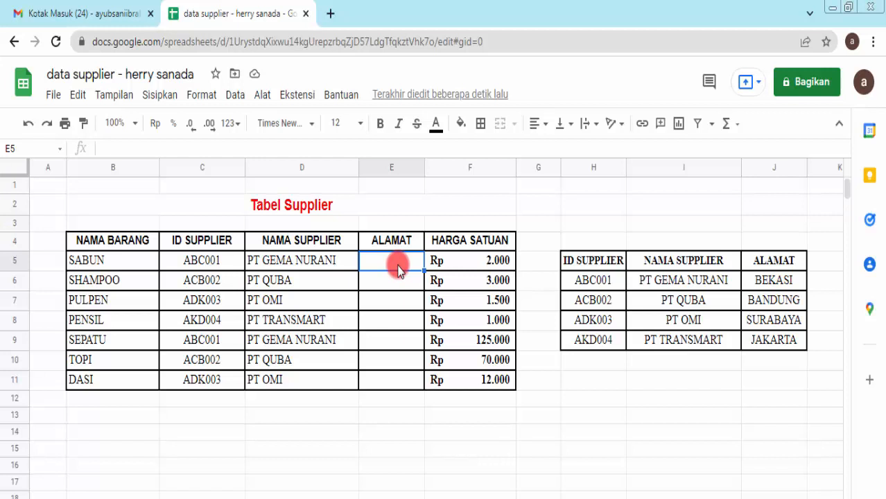
pyautogui.write('=')
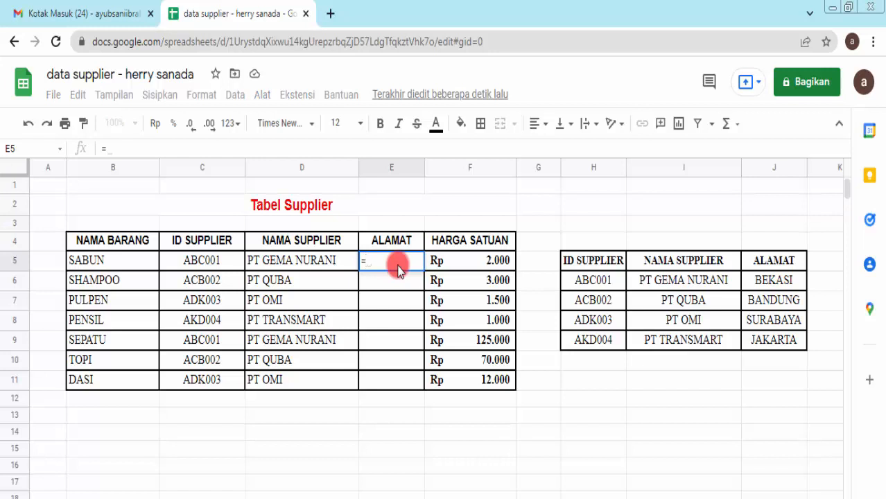
pyautogui.write('VLOOK')
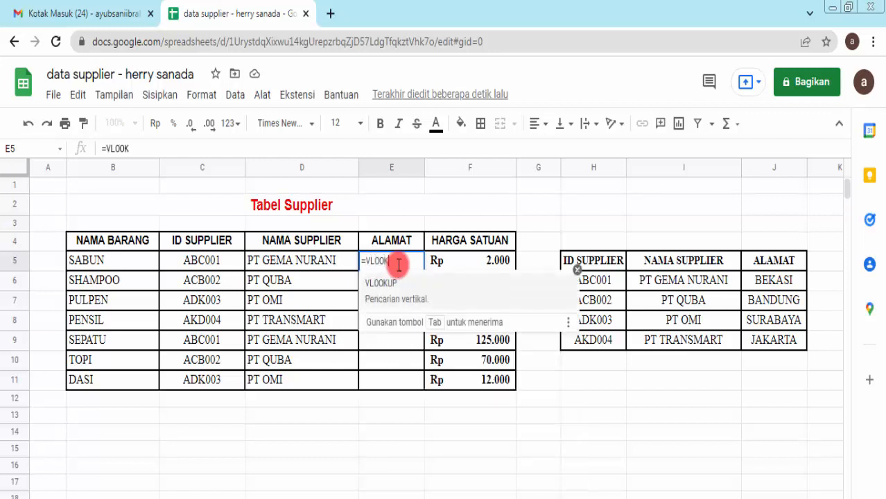
pyautogui.write('UP(')
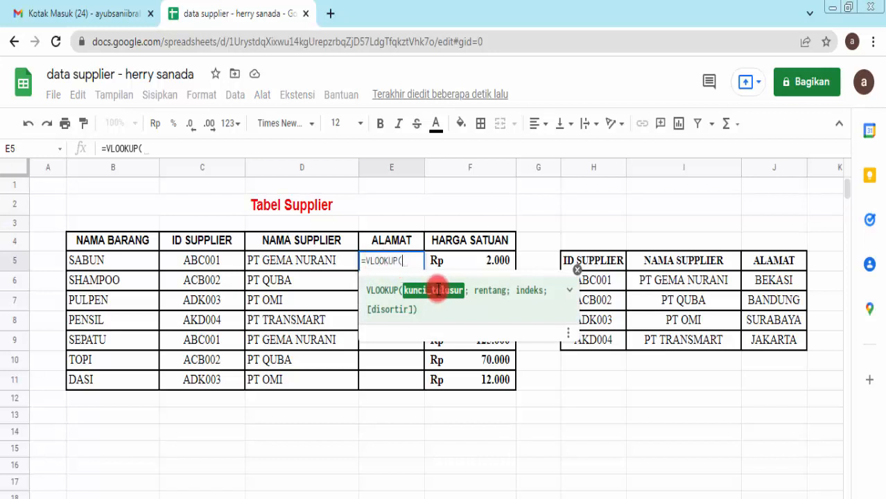
pyautogui.click(212, 261)
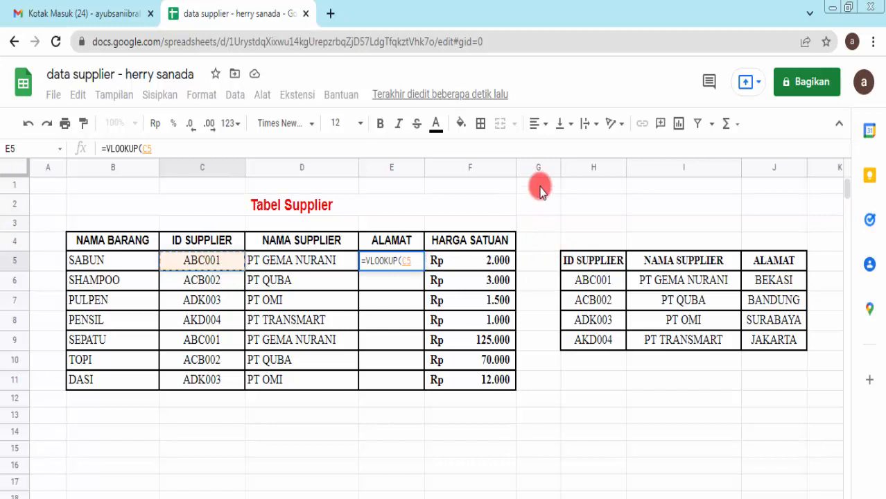
pyautogui.write(';')
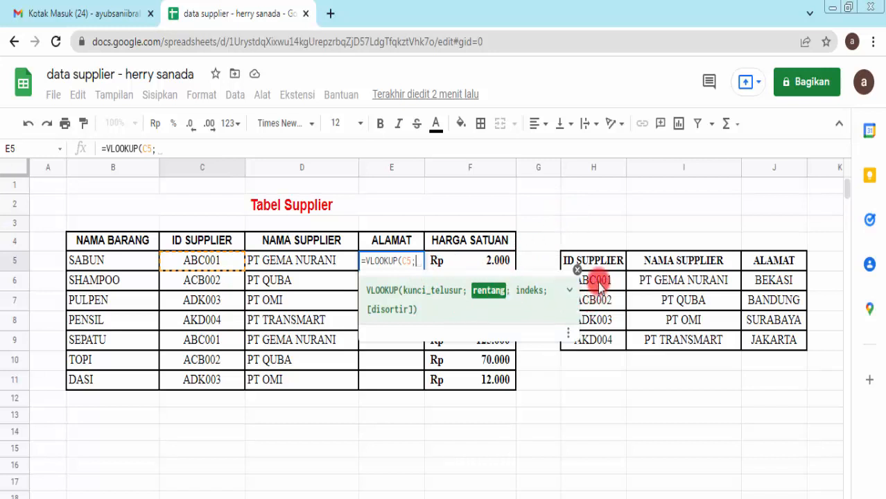
pyautogui.moveTo(600, 284); pyautogui.dragTo(771, 345)
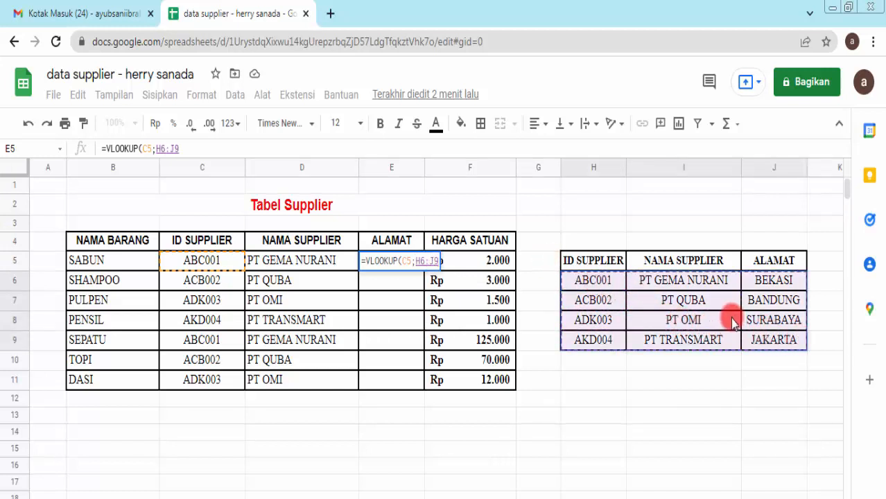
pyautogui.write(';')
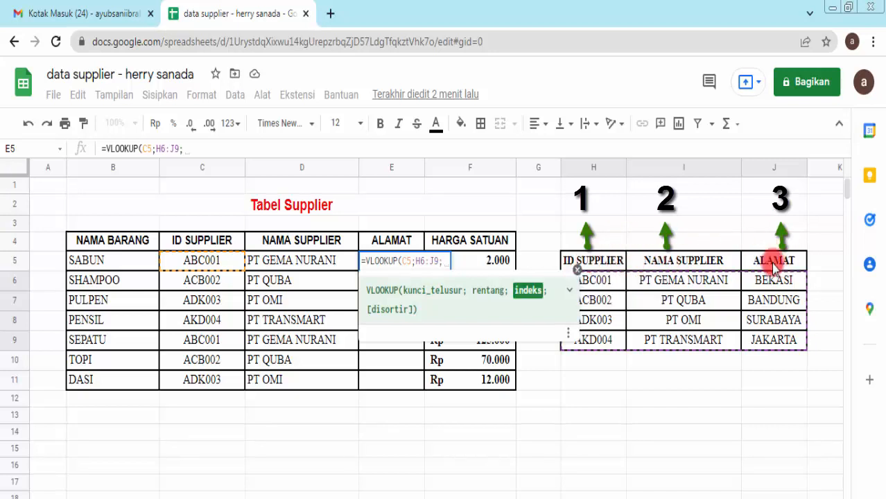
pyautogui.write('3')
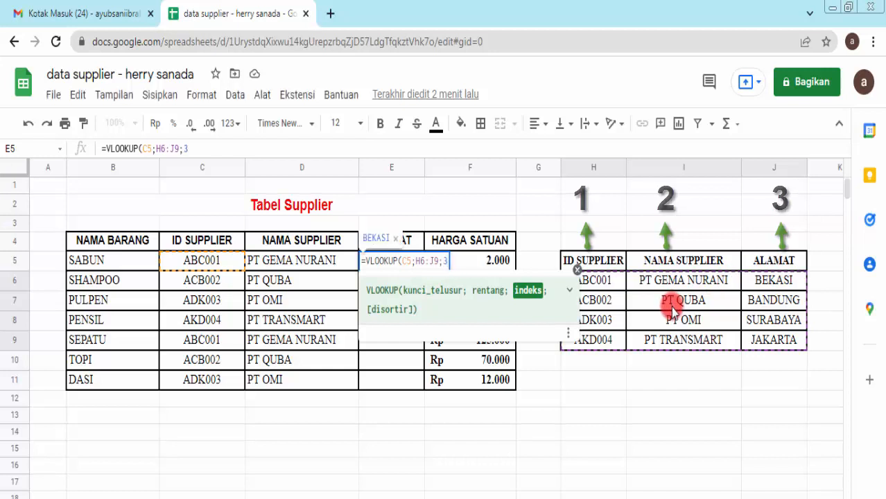
pyautogui.write(';')
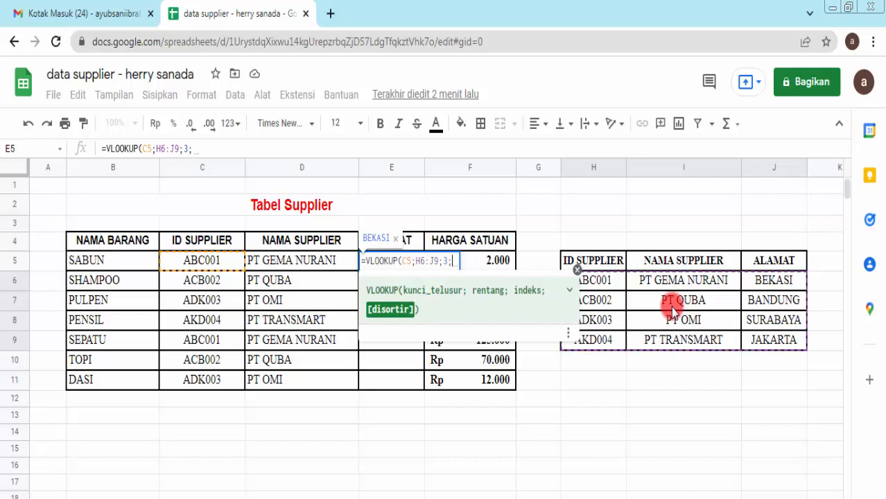
pyautogui.write('FALSE')
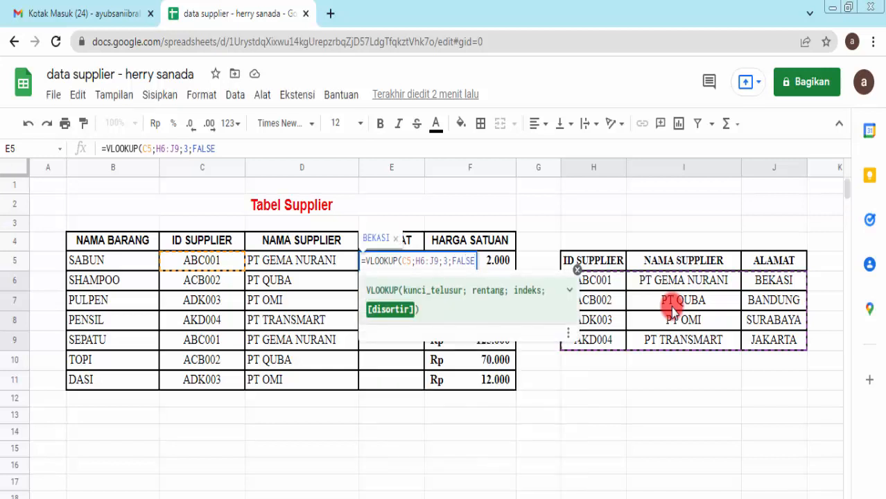
pyautogui.write(')')
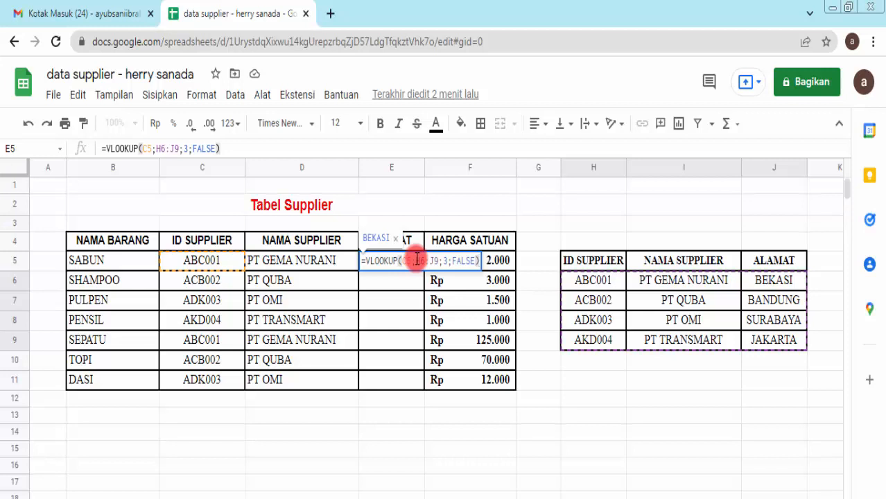
# Step: Change E5's lookup range to $H$6:$J$9 and commit the formula, showing BEKASI
pyautogui.click(418, 260)
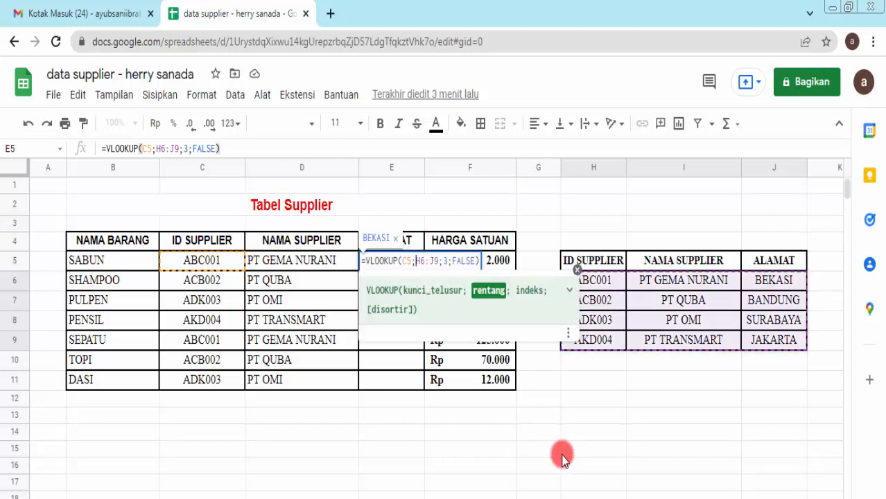
pyautogui.write('$')
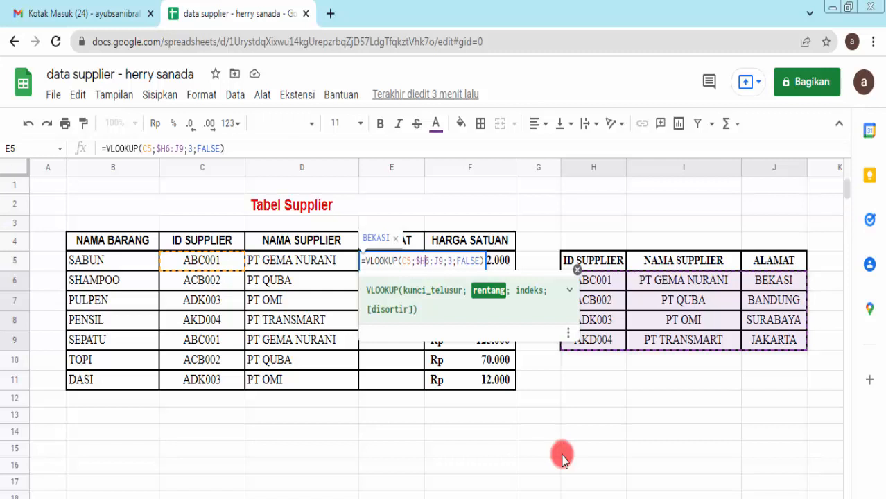
pyautogui.press('Right')
pyautogui.write('$')
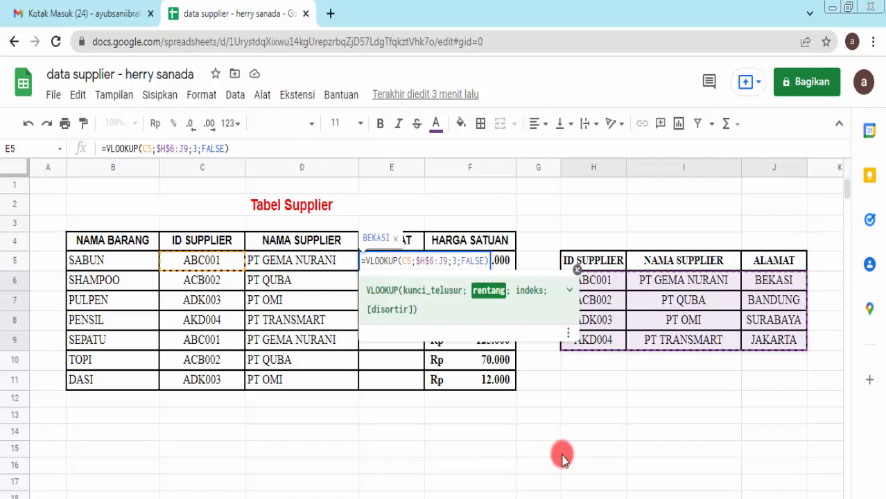
pyautogui.press('Right')
pyautogui.press('Right')
pyautogui.write('$')
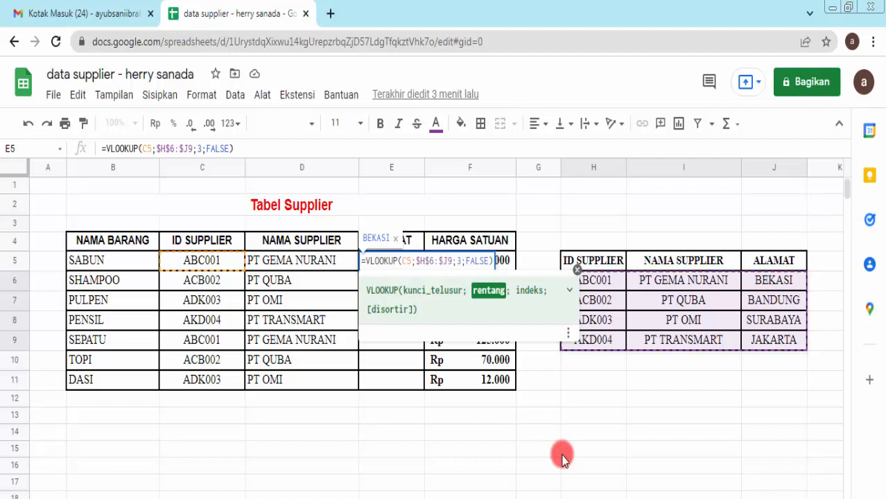
pyautogui.press('Right')
pyautogui.write('$')
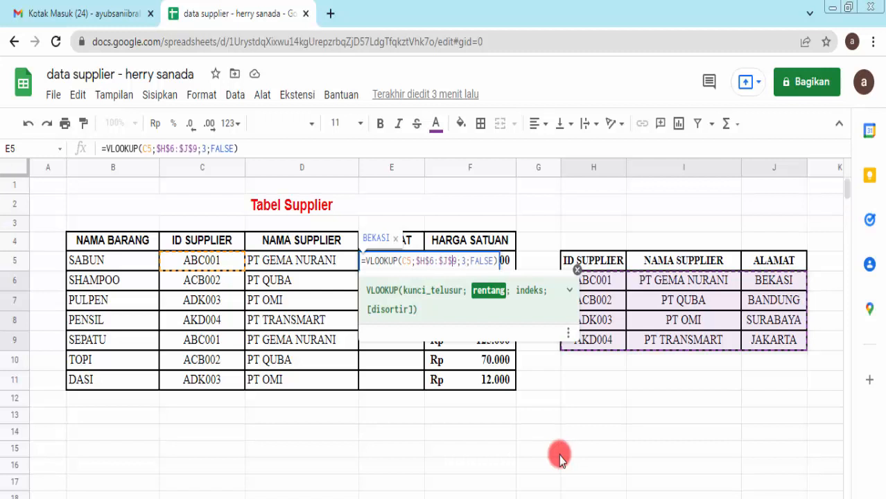
pyautogui.press('End')
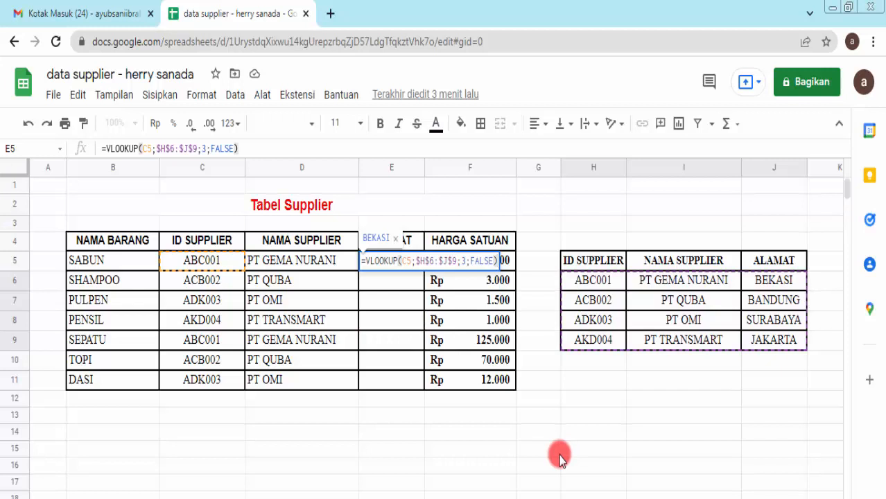
pyautogui.press('Return')
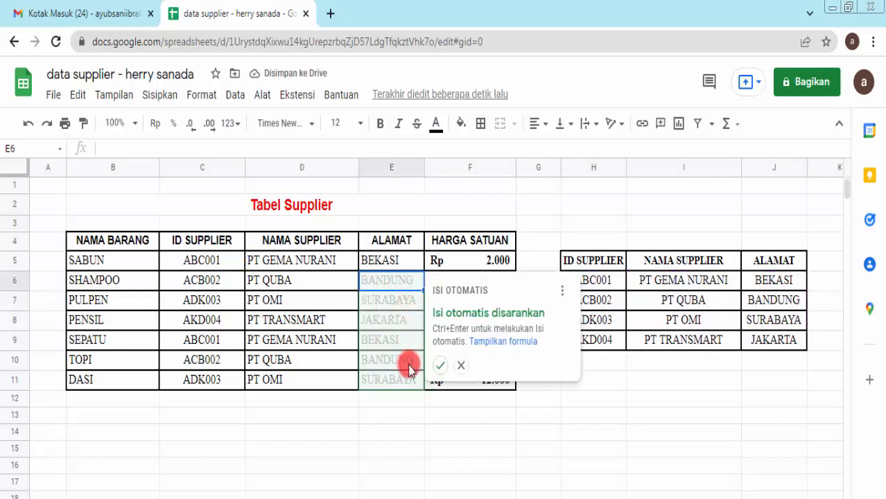
# Step: Decline the autofill and copy E5's address lookup down to E11, BANDUNG through SURABAYA
pyautogui.click(461, 367)
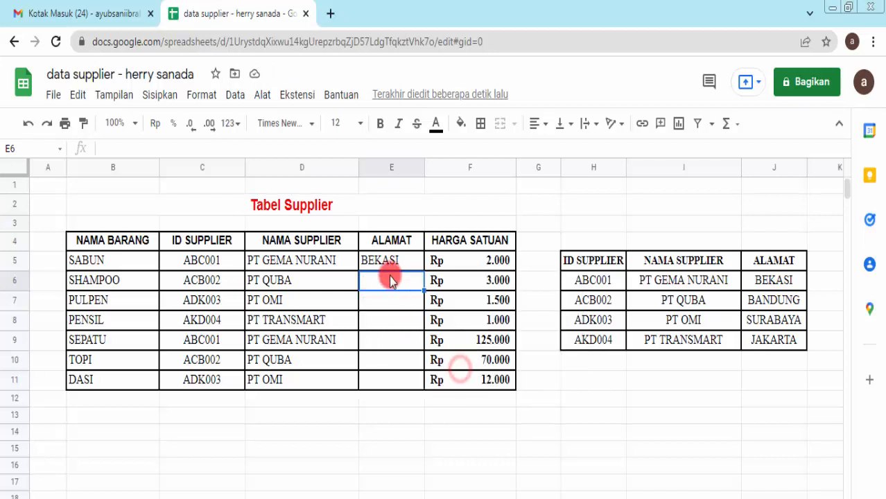
pyautogui.click(404, 262)
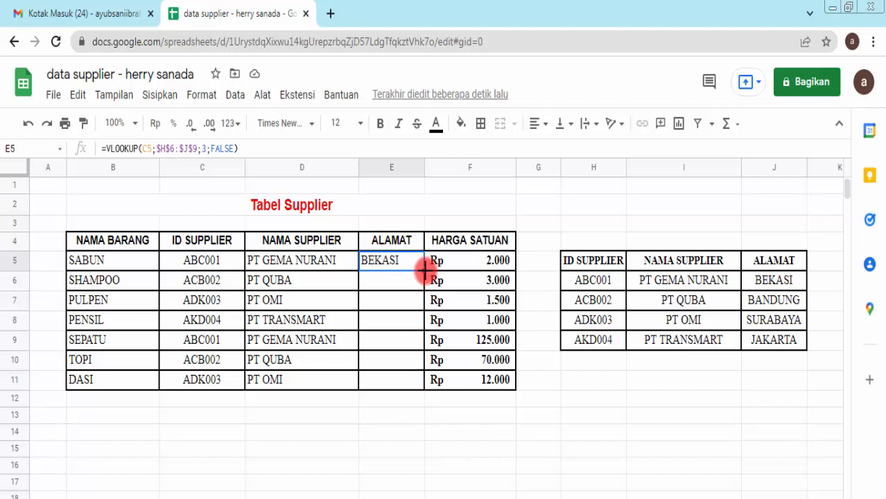
pyautogui.moveTo(424, 270); pyautogui.dragTo(424, 388)
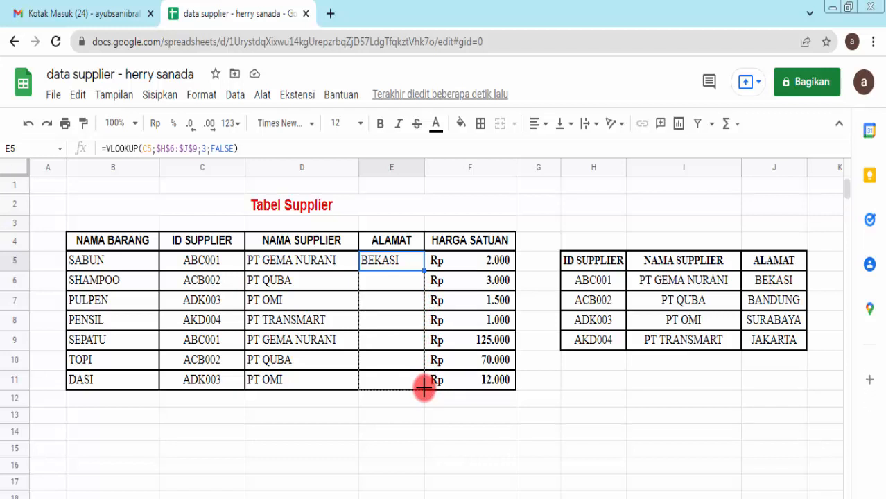
pyautogui.moveTo(425, 388); pyautogui.dragTo(421, 386)
pyautogui.click(438, 430)
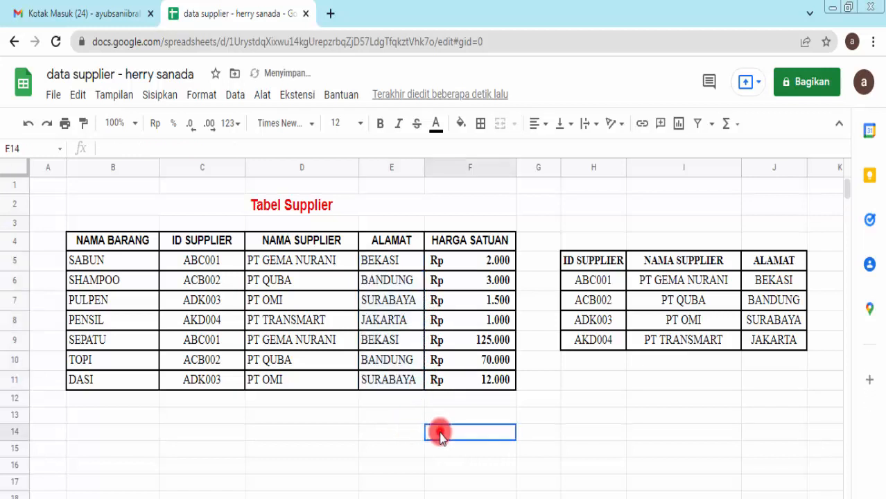
pyautogui.click(400, 268)
pyautogui.click(401, 280)
pyautogui.click(402, 301)
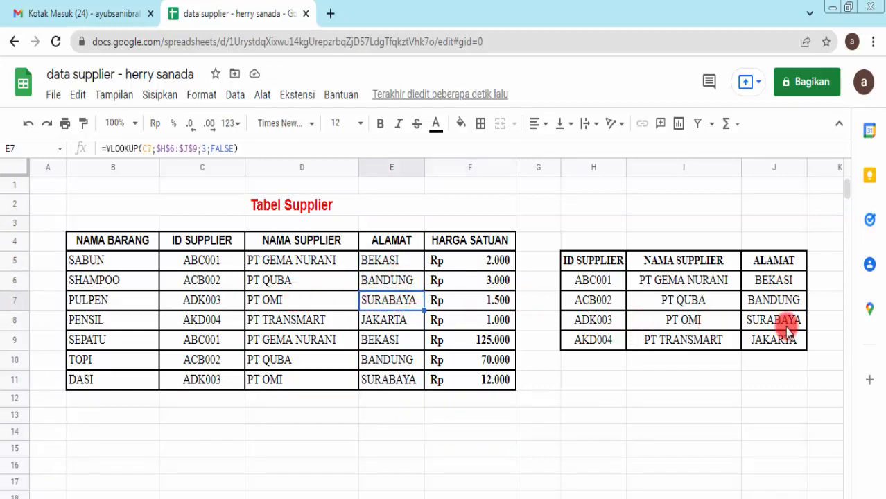
pyautogui.click(305, 319)
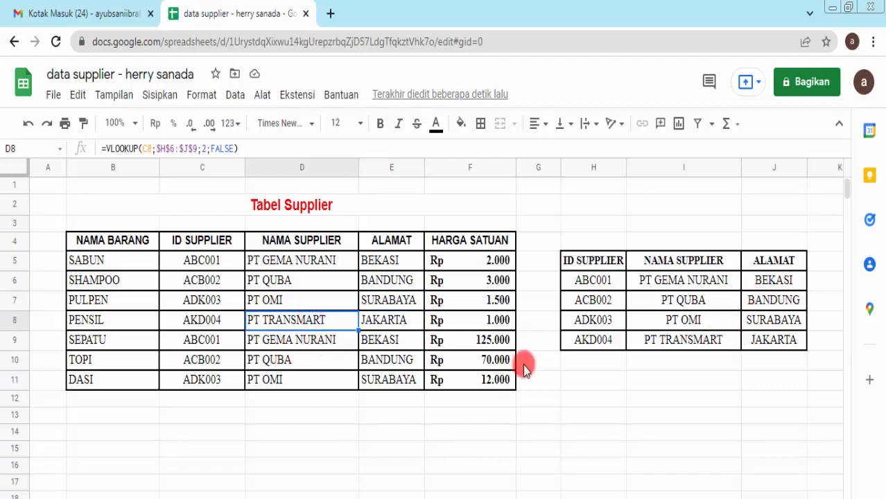
pyautogui.click(447, 429)
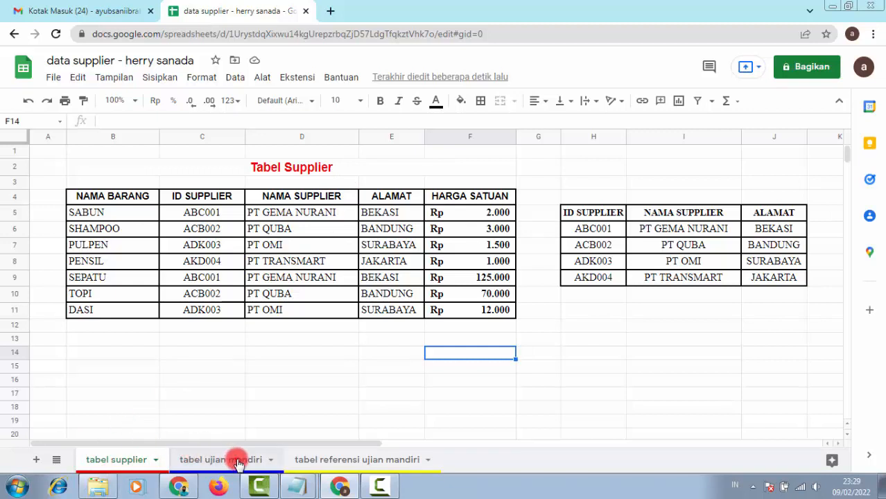
# Step: Switch to the tabel ujian mandiri sheet, glance at the reference sheet, and select E6
pyautogui.click(236, 461)
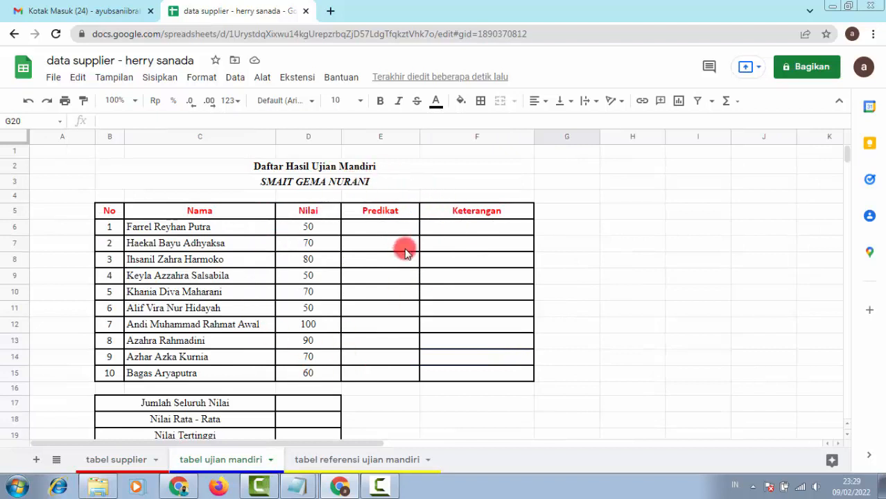
pyautogui.moveTo(395, 227); pyautogui.dragTo(477, 375)
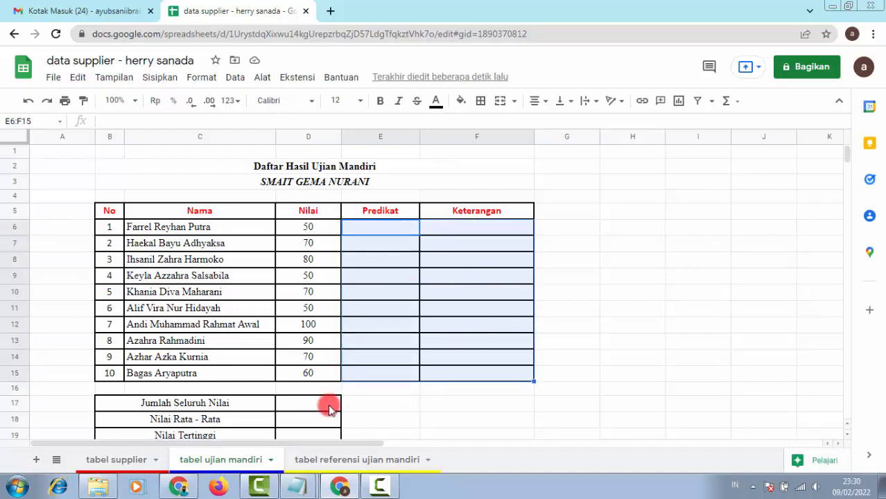
pyautogui.click(355, 461)
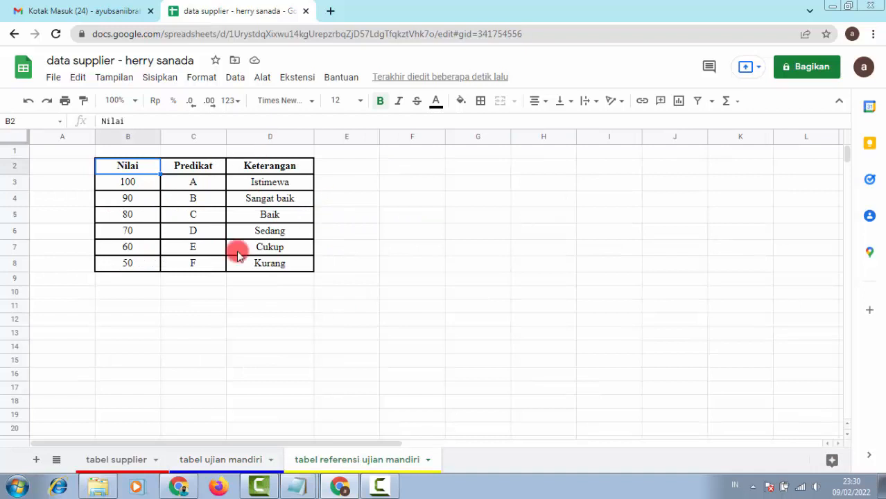
pyautogui.click(225, 461)
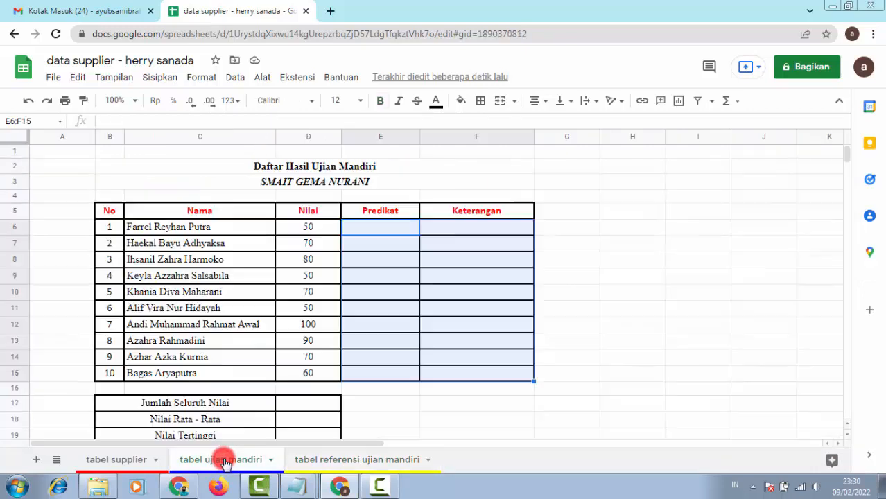
pyautogui.click(398, 233)
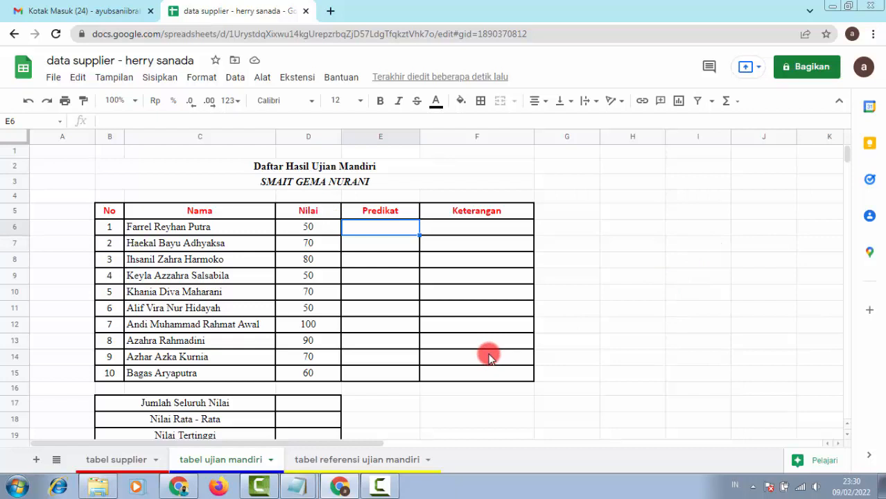
# Step: In E6, start =VLOOKUP(D6; using the first student's score as the key
pyautogui.write('=VLOO')
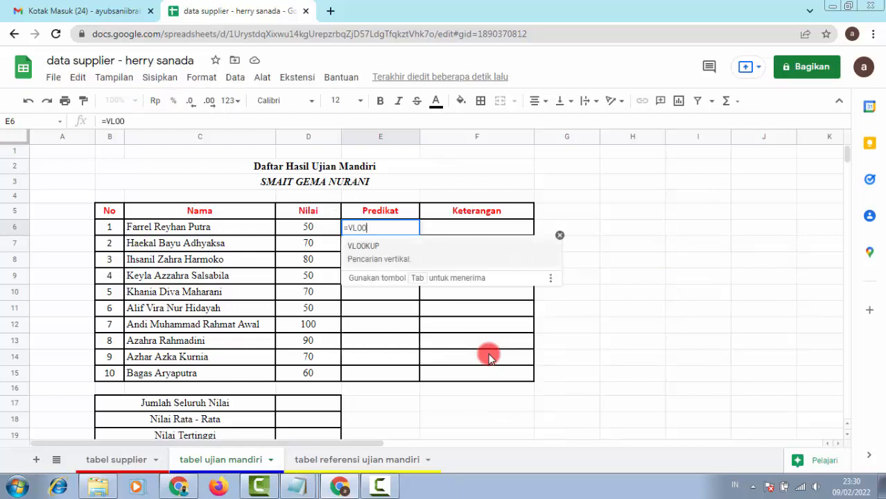
pyautogui.write('KUP(')
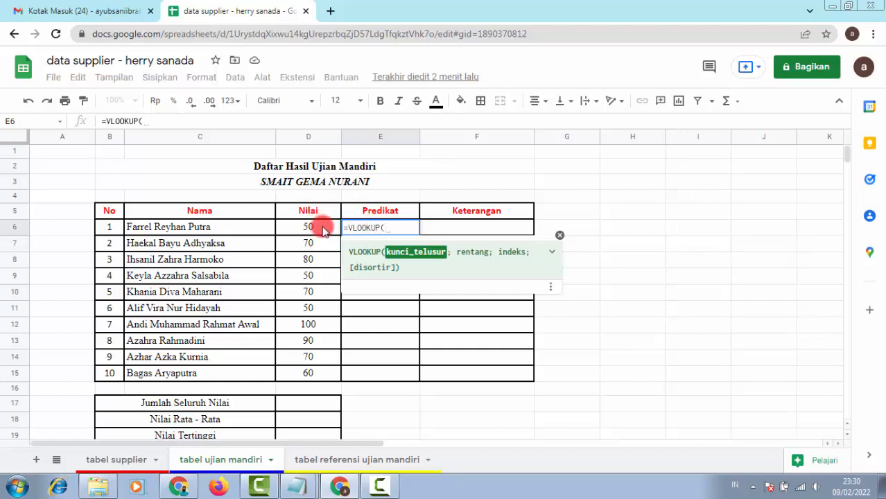
pyautogui.click(323, 229)
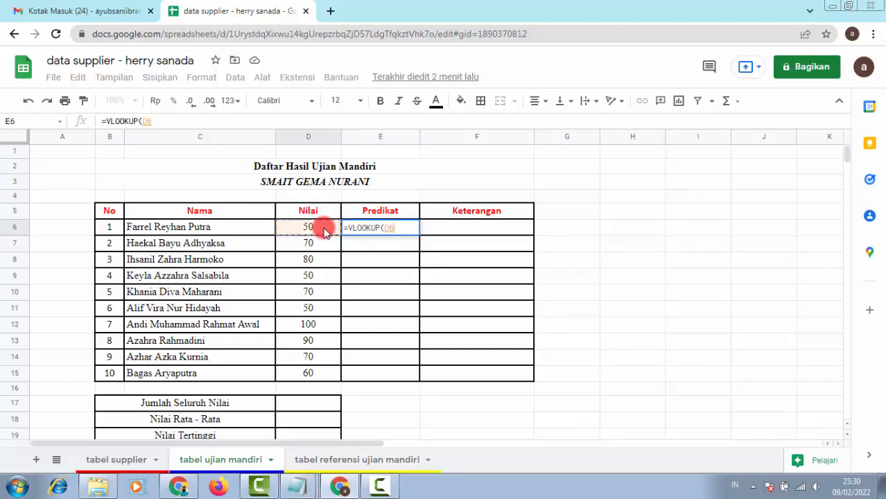
pyautogui.write(';')
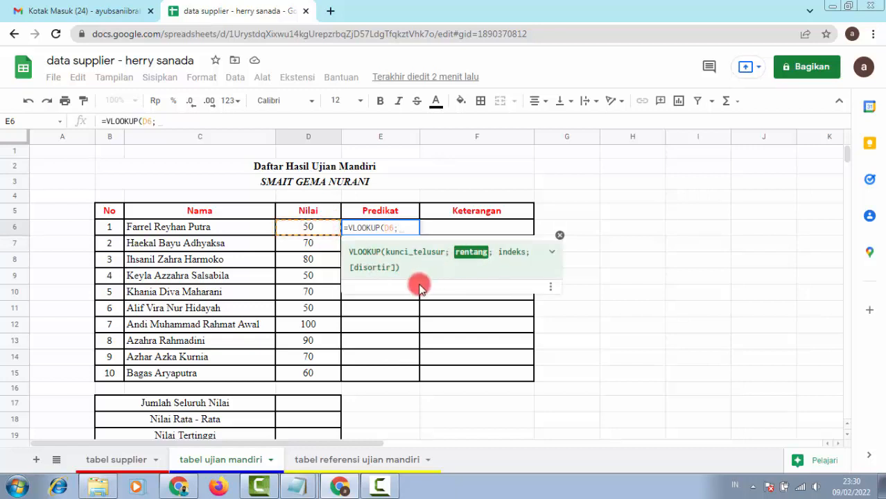
# Step: Complete E6's lookup with range 'tabel referensi ujian mandiri'!B3:D8, column 2, FALSE
pyautogui.click(393, 467)
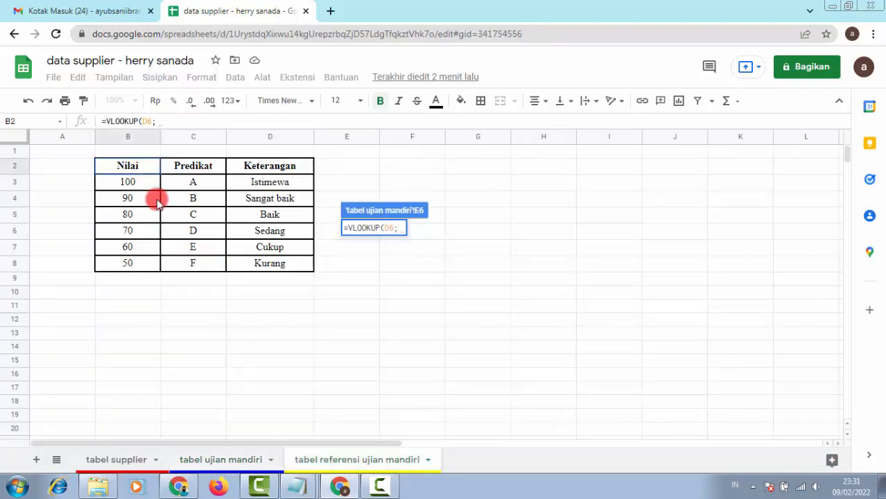
pyautogui.moveTo(111, 181); pyautogui.dragTo(284, 270)
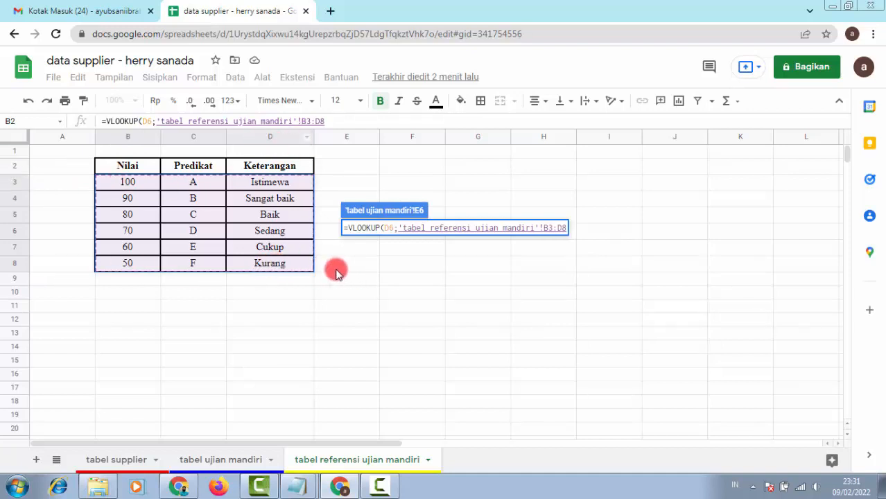
pyautogui.write(';')
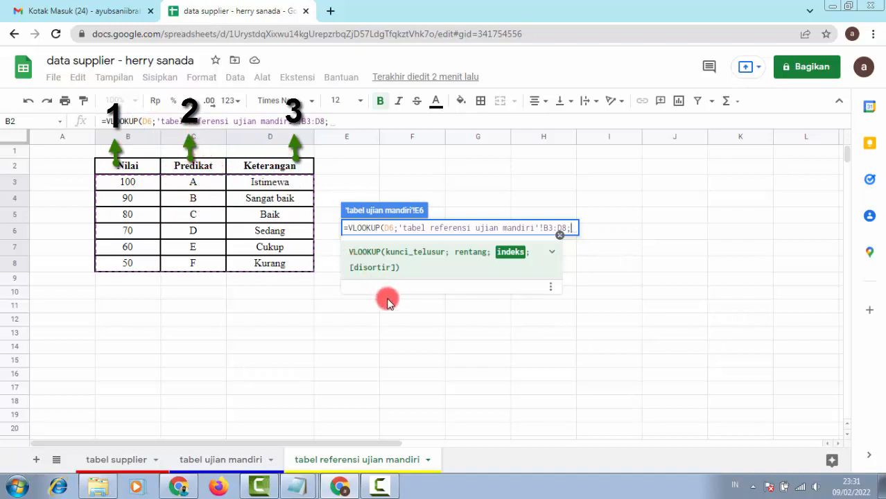
pyautogui.write('2;')
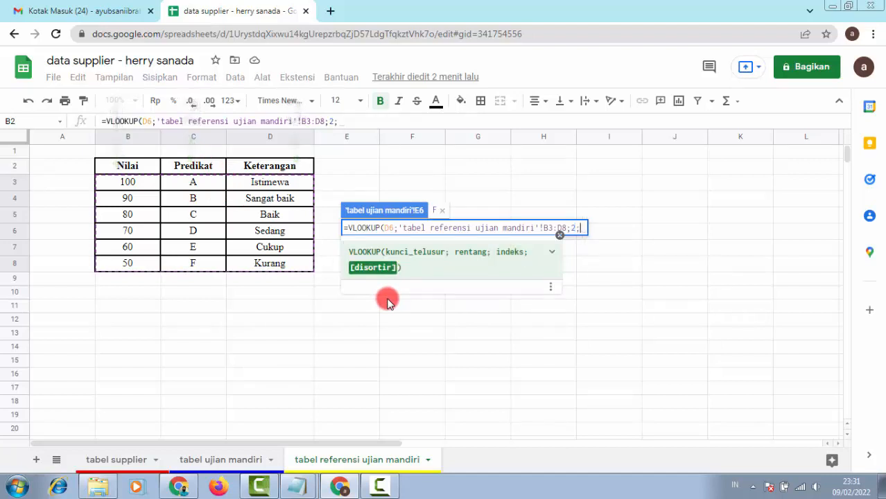
pyautogui.write('FALSE')
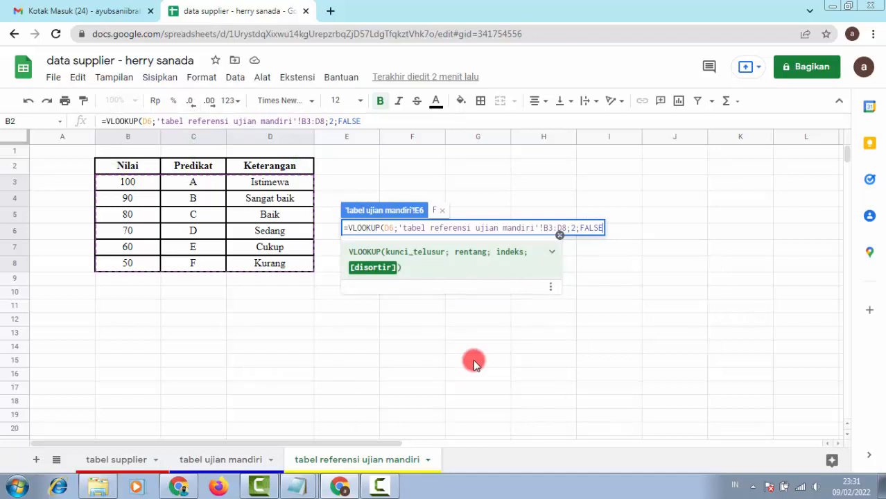
pyautogui.write(')')
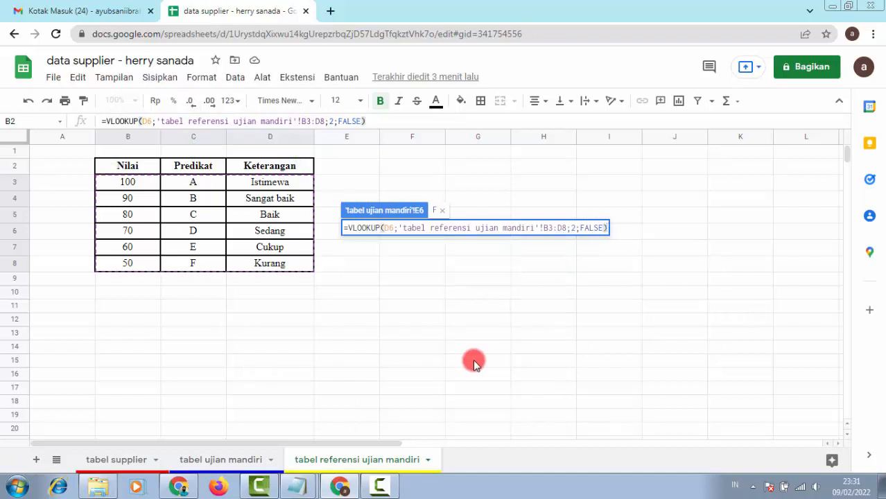
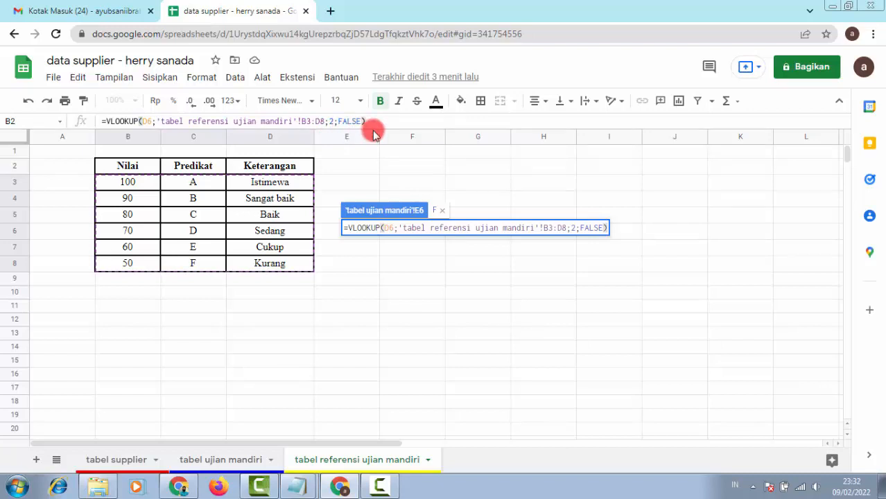
# Step: Finish E6's VLOOKUP formula so the first student's grade shows F
pyautogui.click(376, 119)
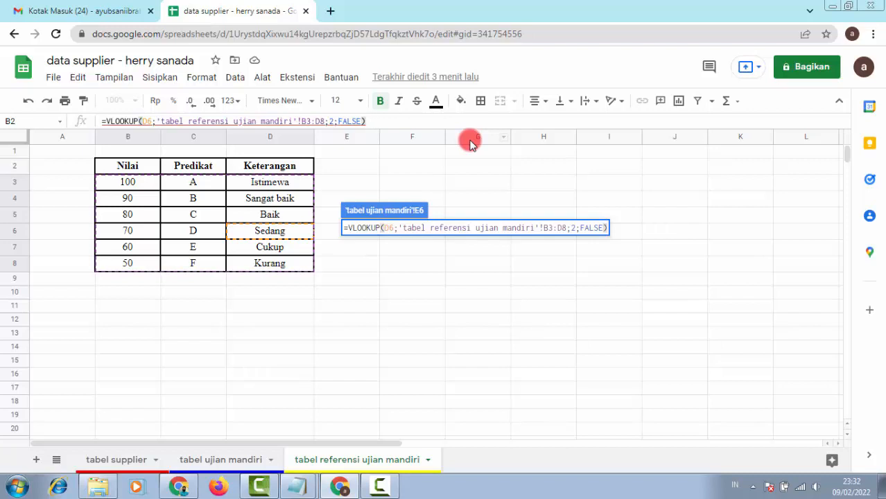
pyautogui.press('Return')
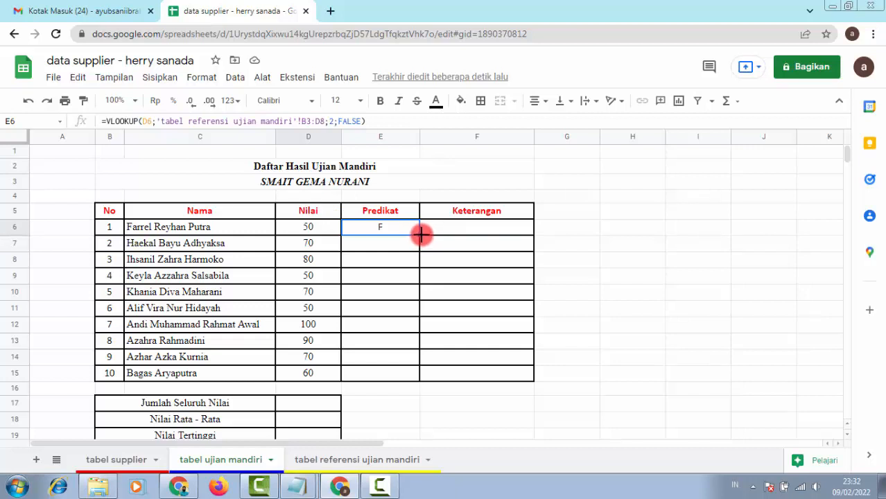
pyautogui.moveTo(421, 236); pyautogui.dragTo(421, 377)
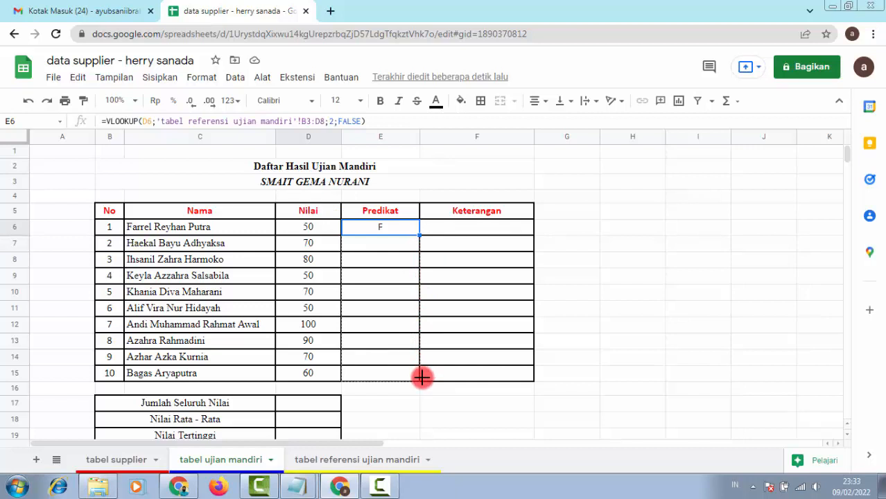
pyautogui.moveTo(421, 376); pyautogui.dragTo(415, 376)
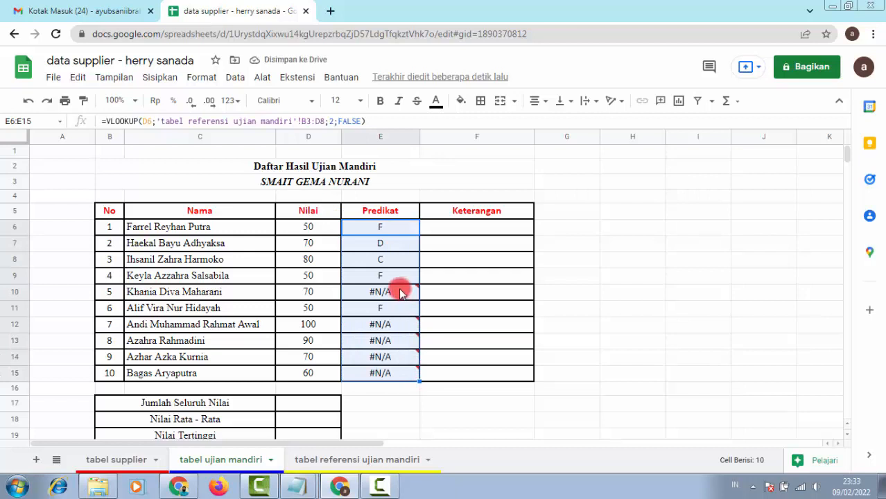
pyautogui.moveTo(401, 294)
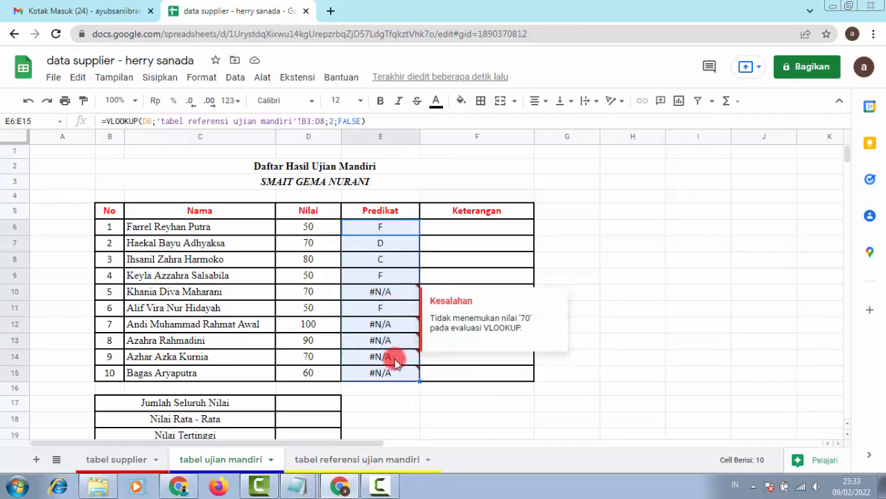
pyautogui.click(404, 243)
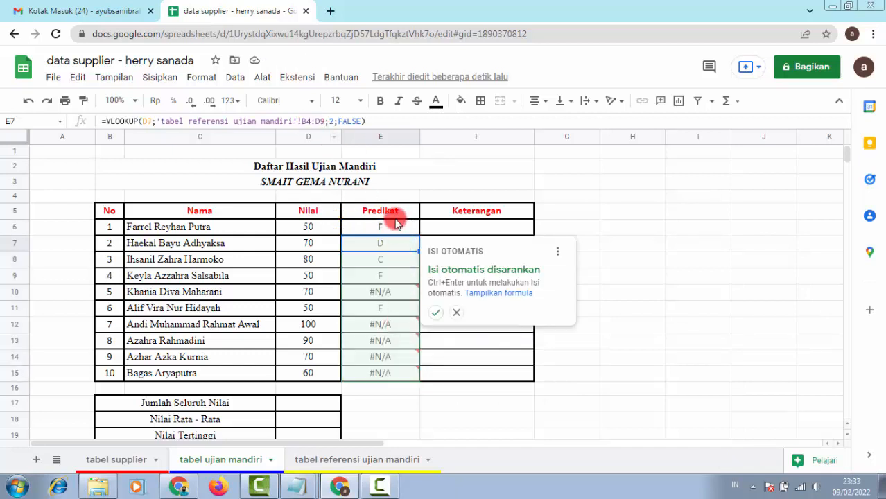
pyautogui.click(404, 223)
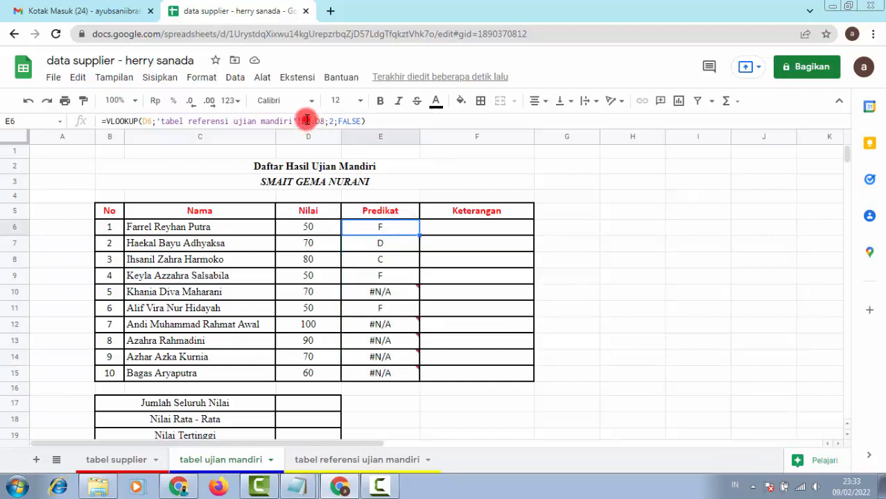
pyautogui.click(306, 119)
pyautogui.click(386, 246)
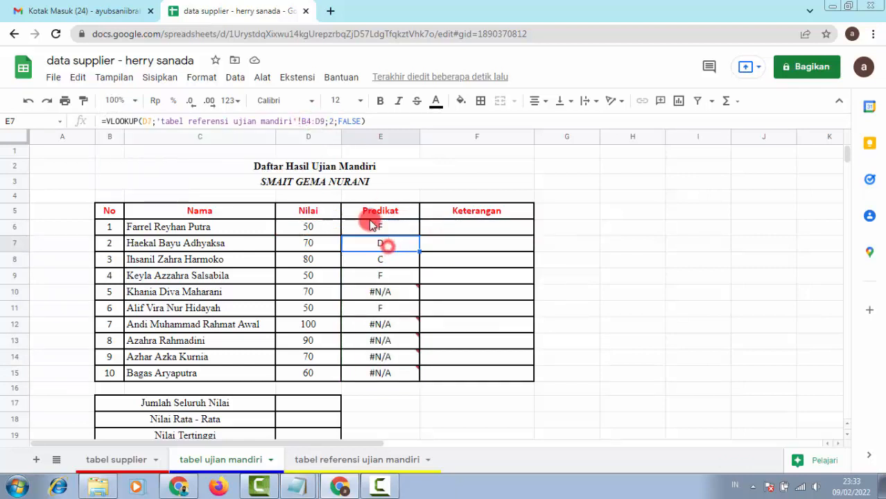
pyautogui.click(306, 123)
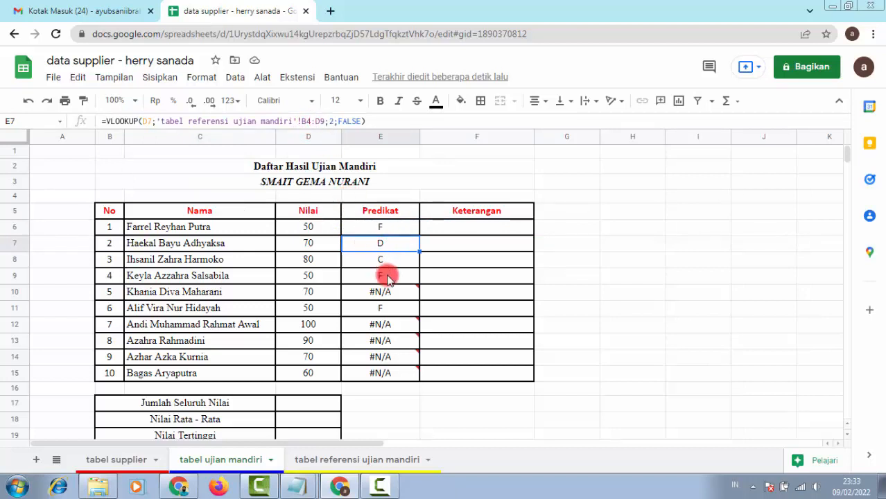
pyautogui.click(386, 258)
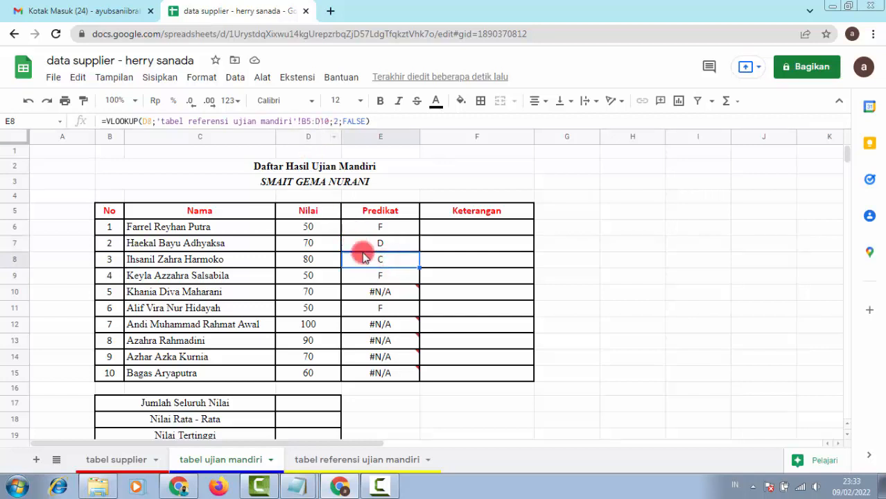
pyautogui.click(379, 278)
pyautogui.click(318, 122)
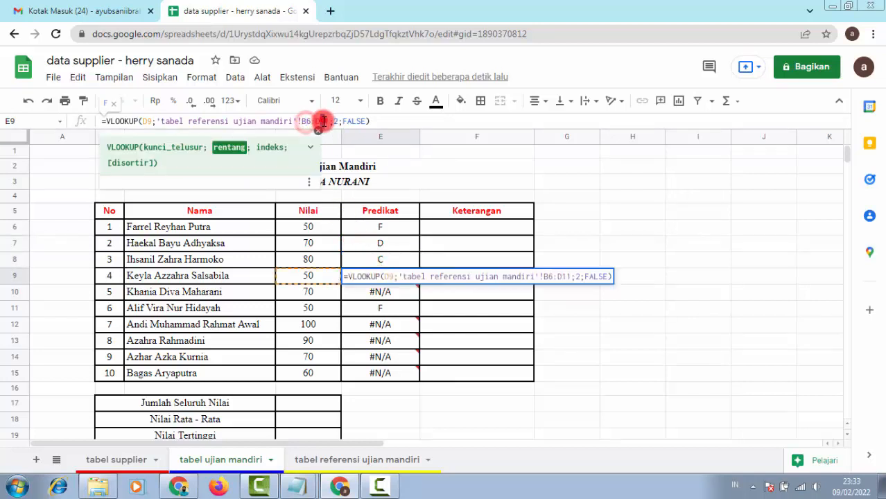
pyautogui.click(389, 226)
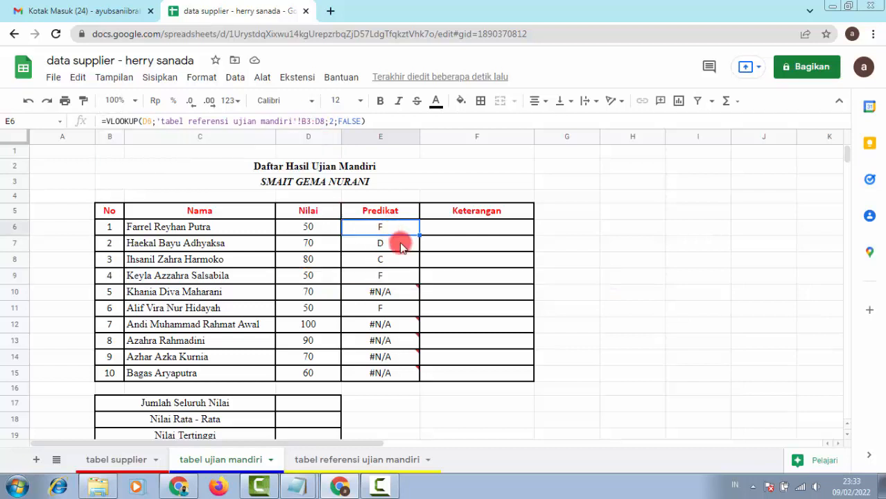
pyautogui.moveTo(399, 242); pyautogui.dragTo(409, 373)
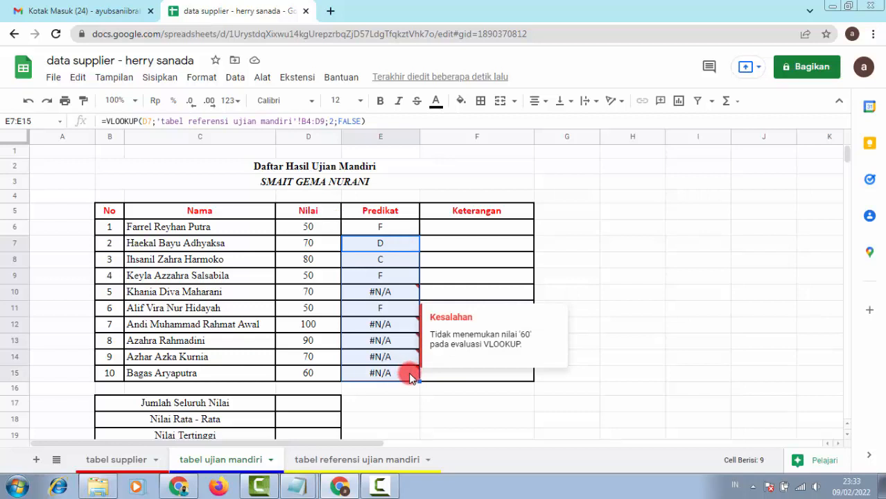
pyautogui.press('Delete')
pyautogui.click(392, 229)
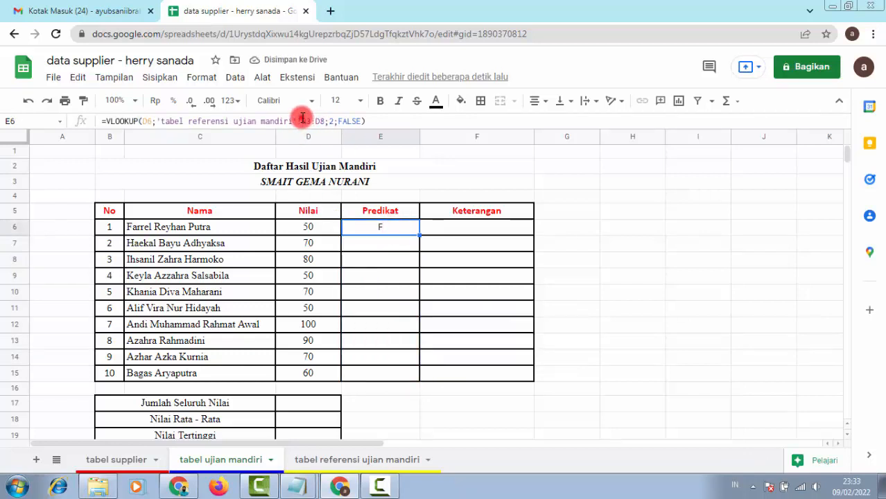
# Step: Change E6's lookup range to the absolute 'tabel referensi ujian mandiri'!$B$3:$D$8
pyautogui.click(302, 119)
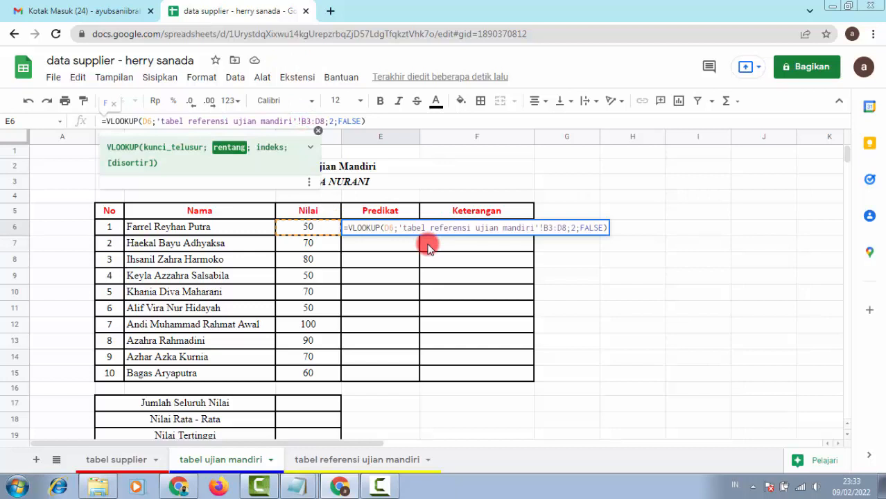
pyautogui.write('$B')
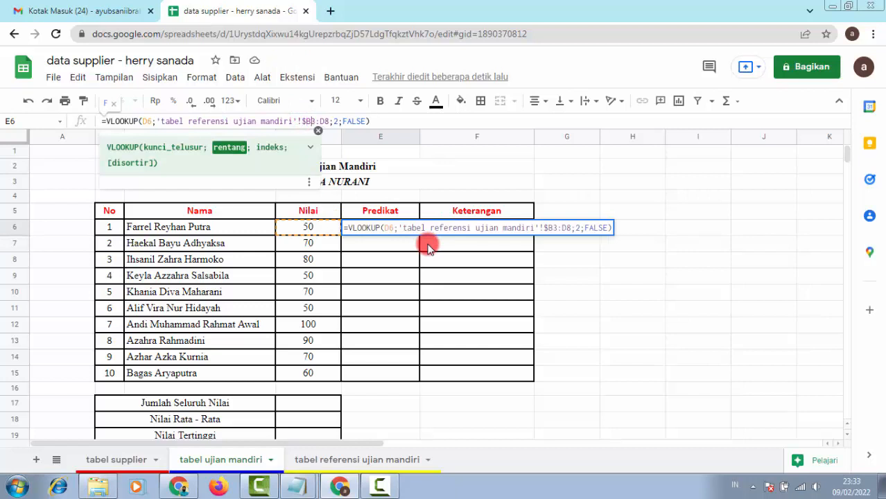
pyautogui.write('$3:')
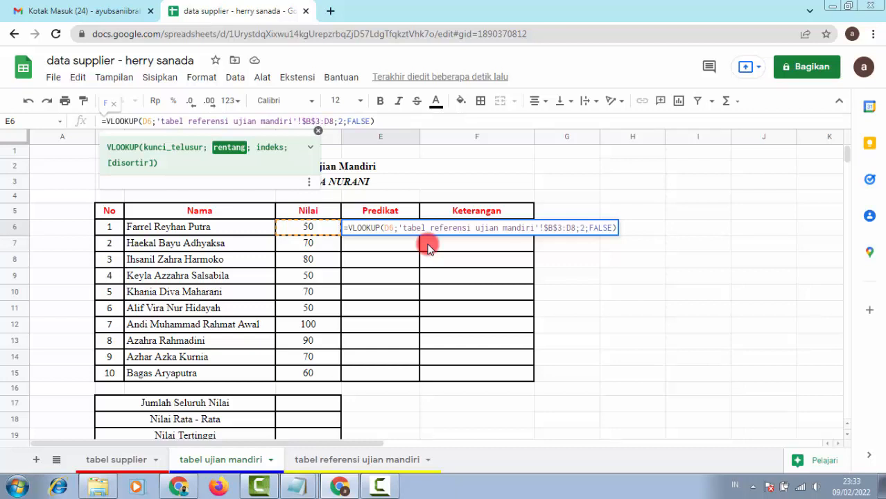
pyautogui.write('$D')
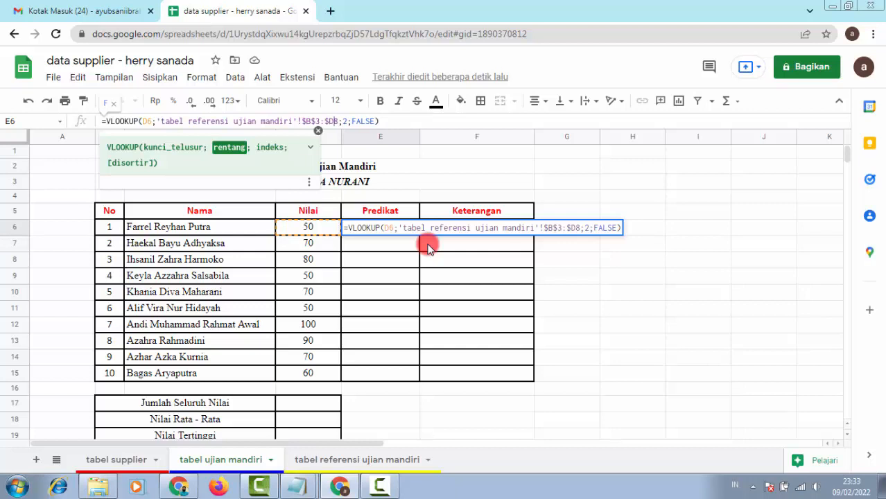
pyautogui.write('$')
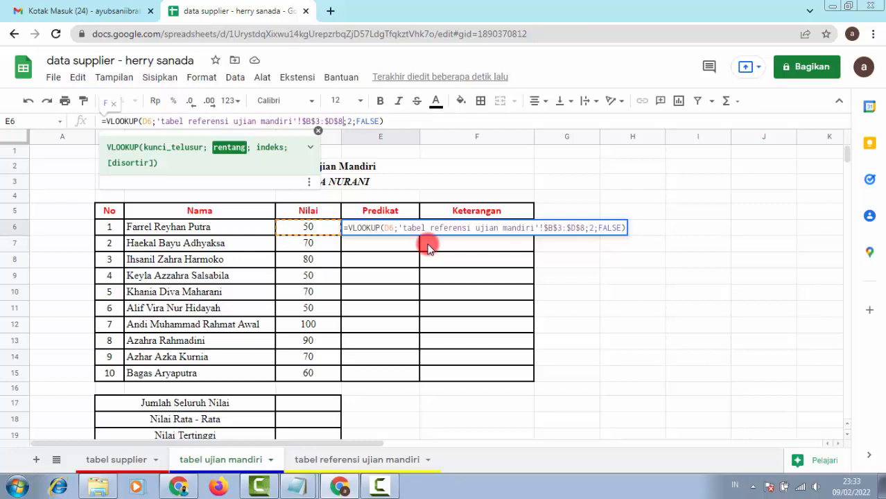
pyautogui.press('Right')
pyautogui.press('Right')
pyautogui.press('Right')
pyautogui.press('Right')
pyautogui.press('Right')
pyautogui.press('Right')
pyautogui.press('Right')
pyautogui.press('Right')
pyautogui.press('Right')
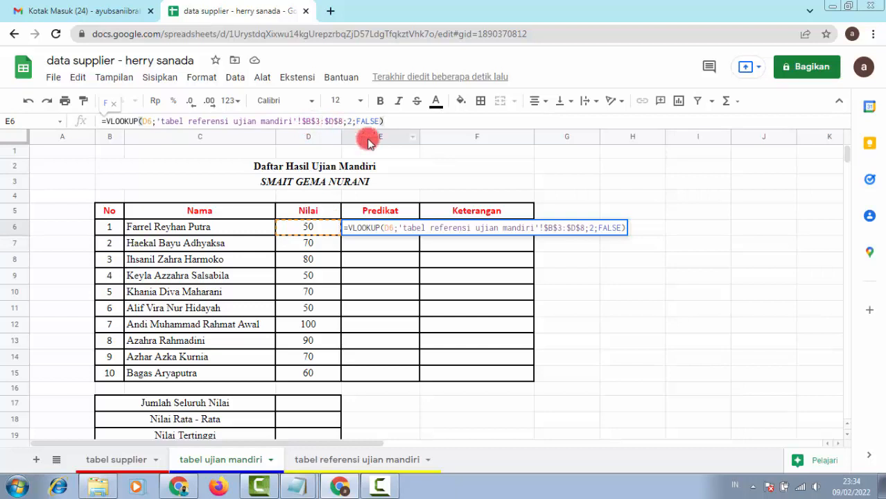
pyautogui.click(407, 120)
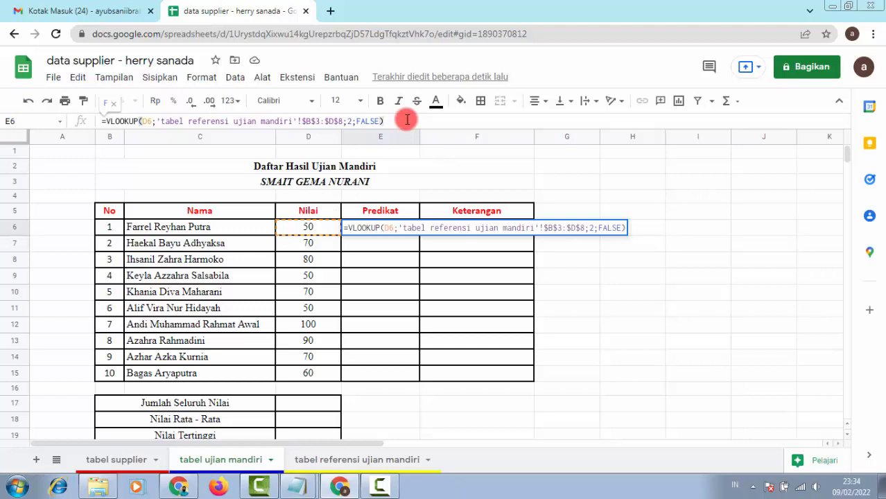
pyautogui.press('Return')
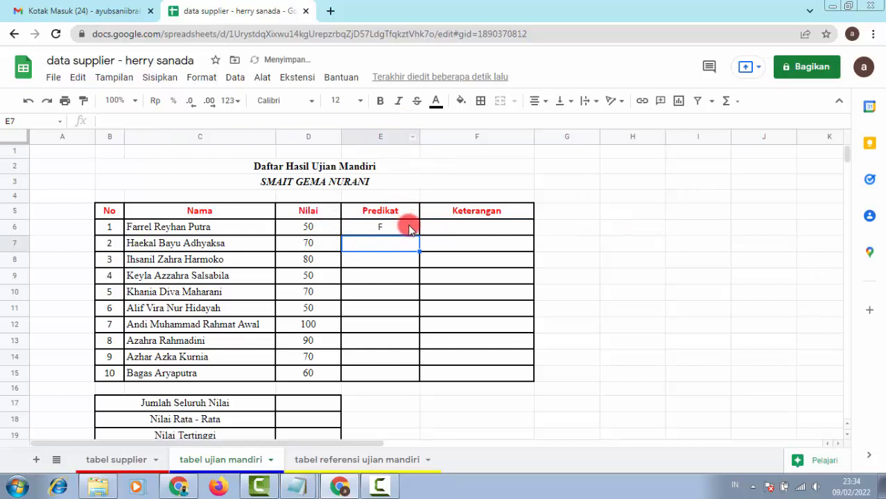
pyautogui.click(409, 229)
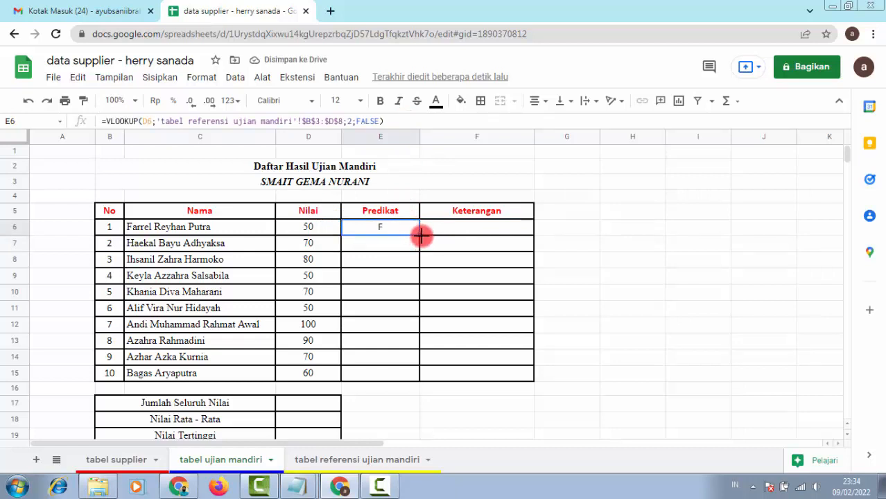
pyautogui.moveTo(421, 236); pyautogui.dragTo(417, 374)
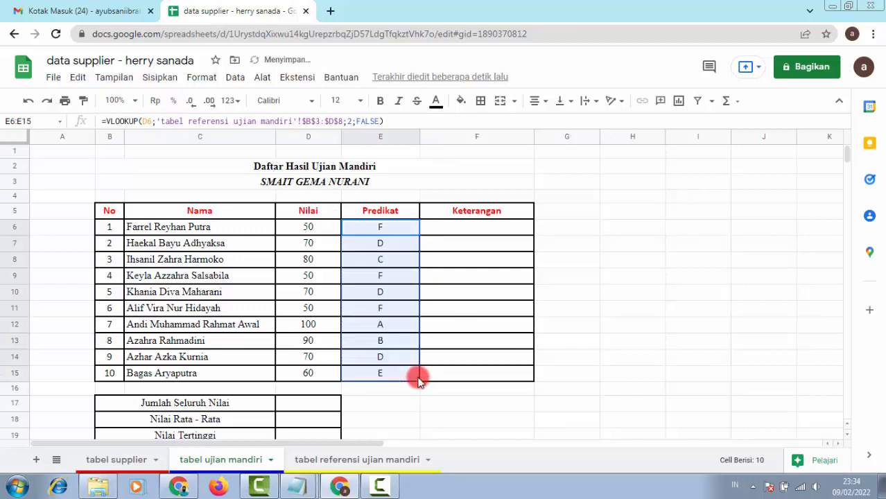
pyautogui.click(401, 243)
pyautogui.click(403, 259)
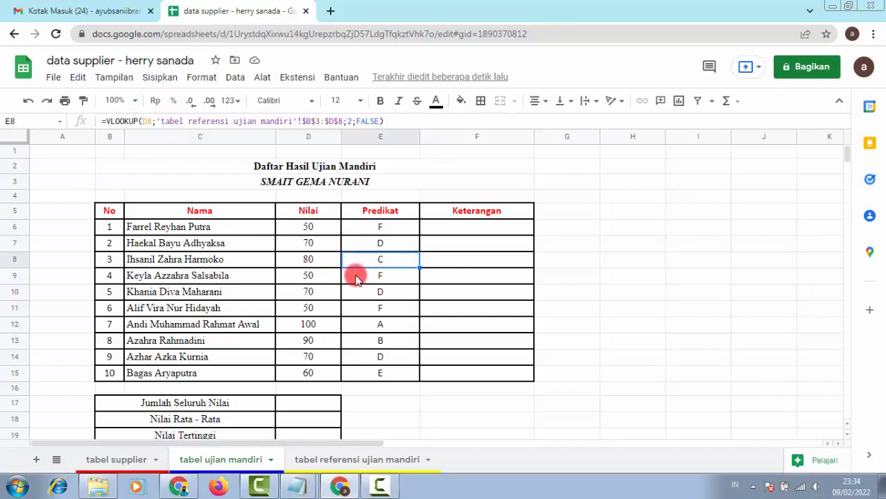
pyautogui.click(389, 277)
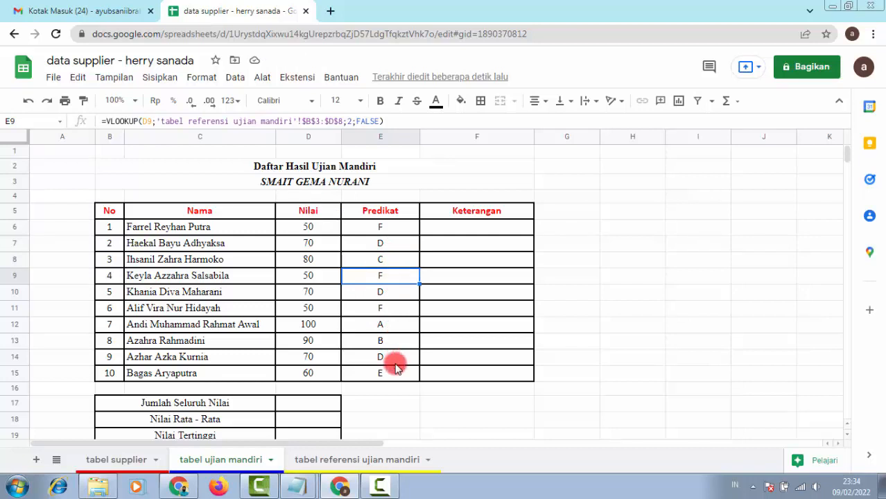
pyautogui.click(379, 329)
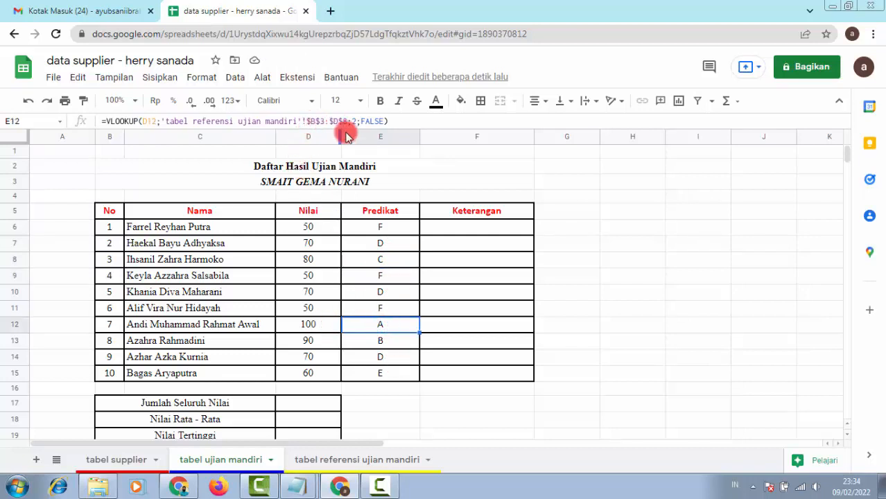
pyautogui.click(390, 339)
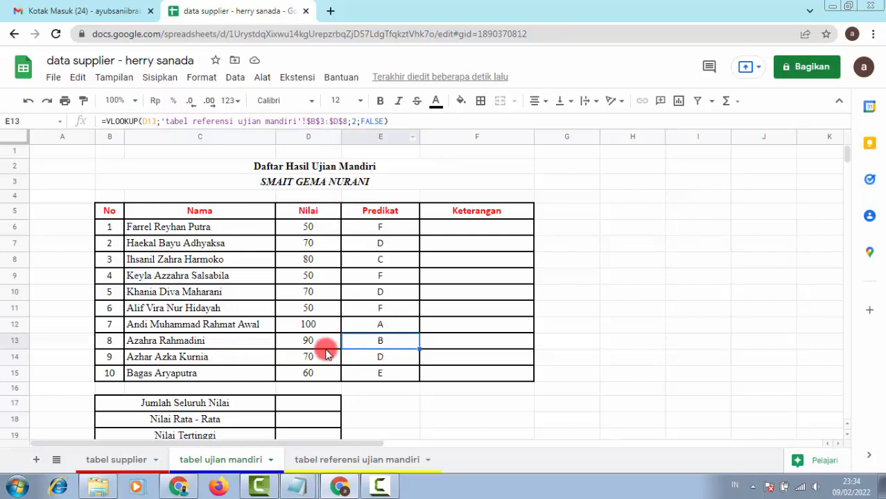
pyautogui.click(391, 360)
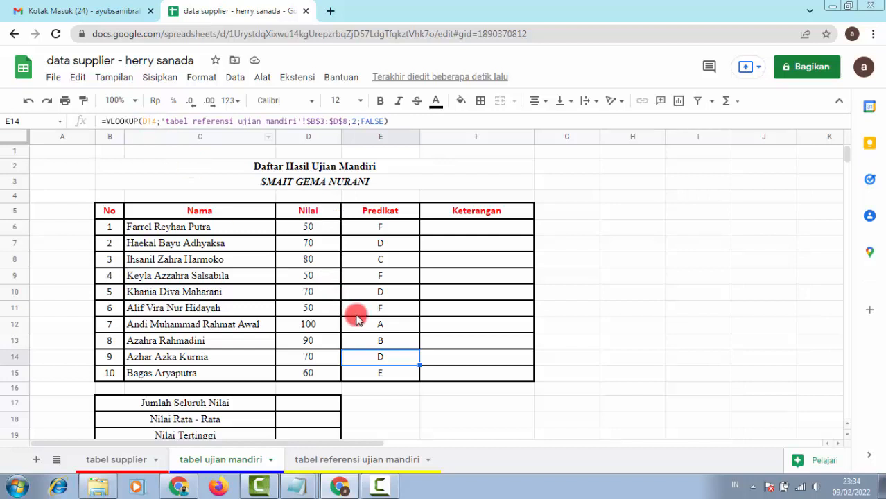
pyautogui.click(390, 373)
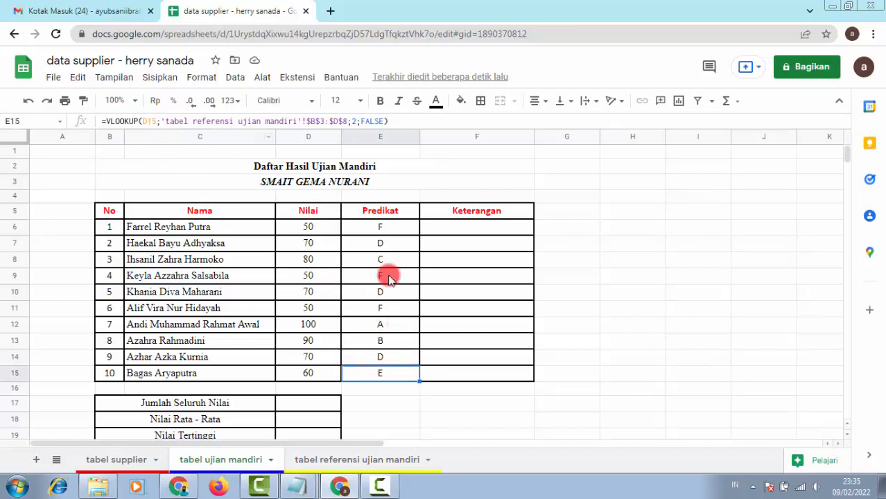
pyautogui.click(390, 229)
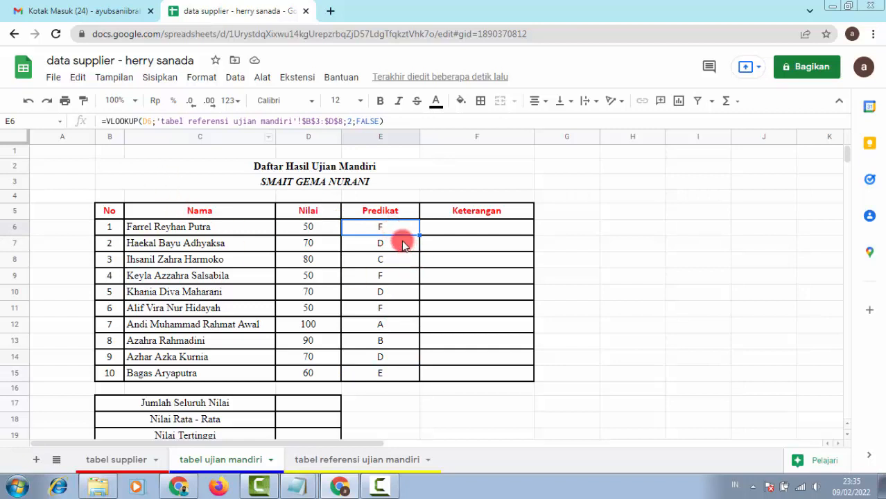
pyautogui.click(401, 240)
pyautogui.click(377, 258)
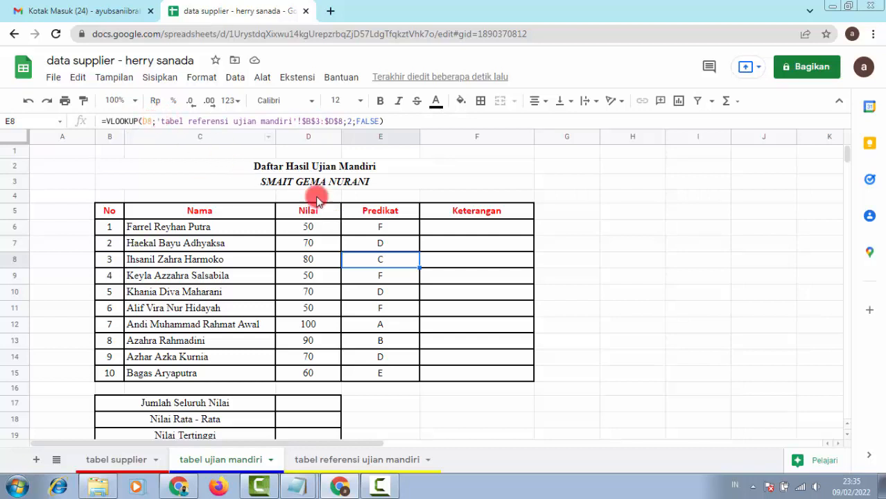
pyautogui.click(307, 262)
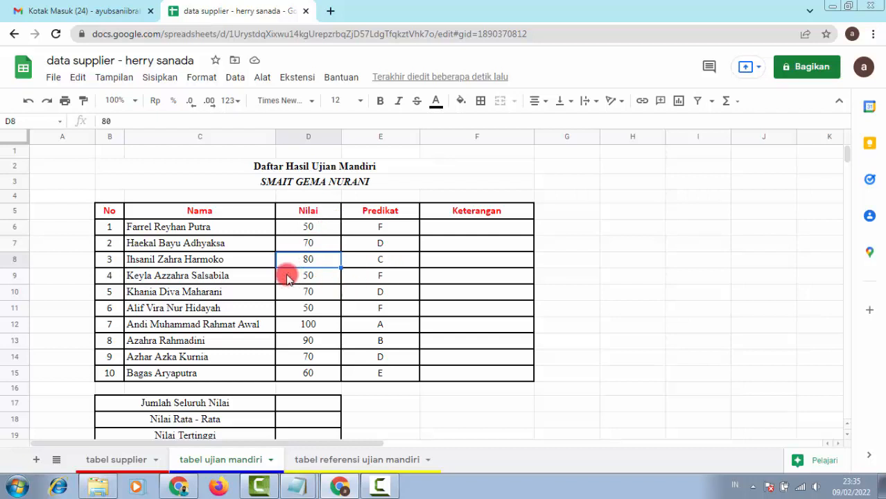
pyautogui.click(380, 260)
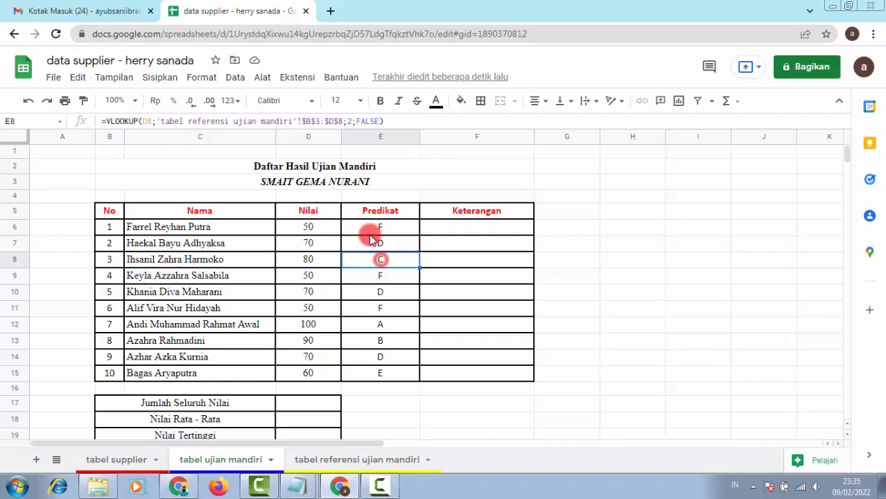
pyautogui.click(332, 122)
pyautogui.click(648, 228)
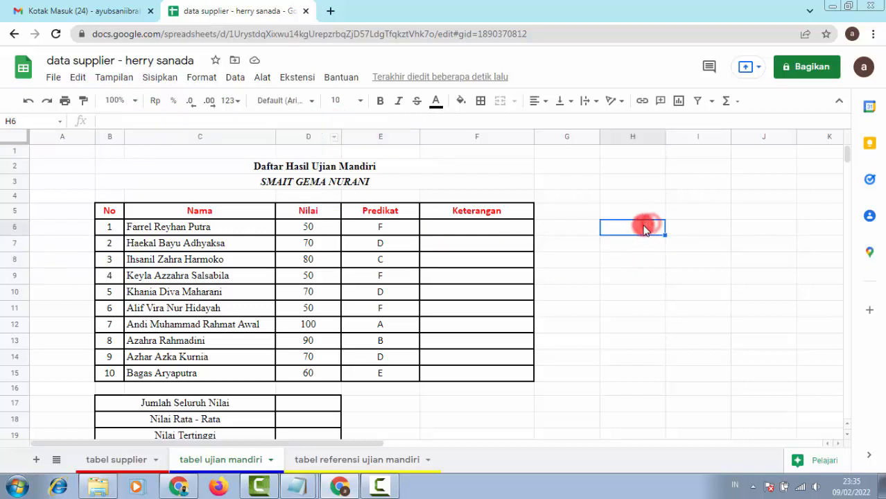
# Step: Begin =VLOOKUP(D6; in F6 for Keterangan and bring up the reference sheet
pyautogui.click(501, 228)
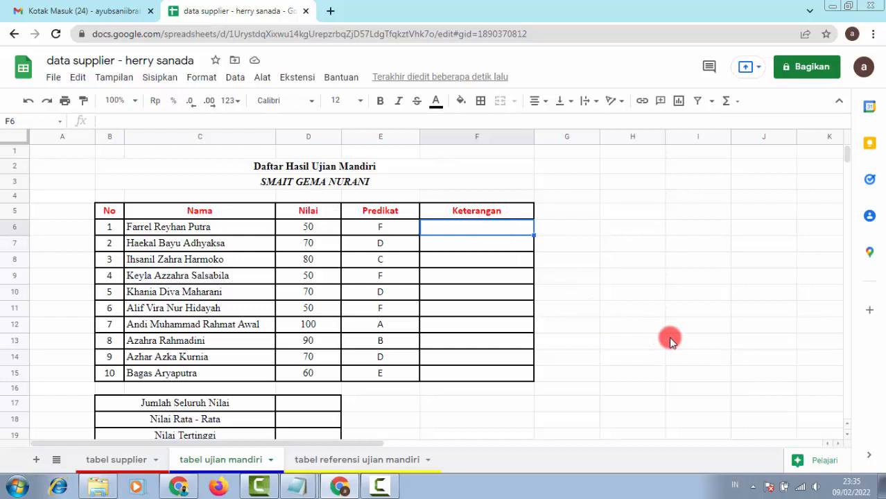
pyautogui.write('=VLOOKU')
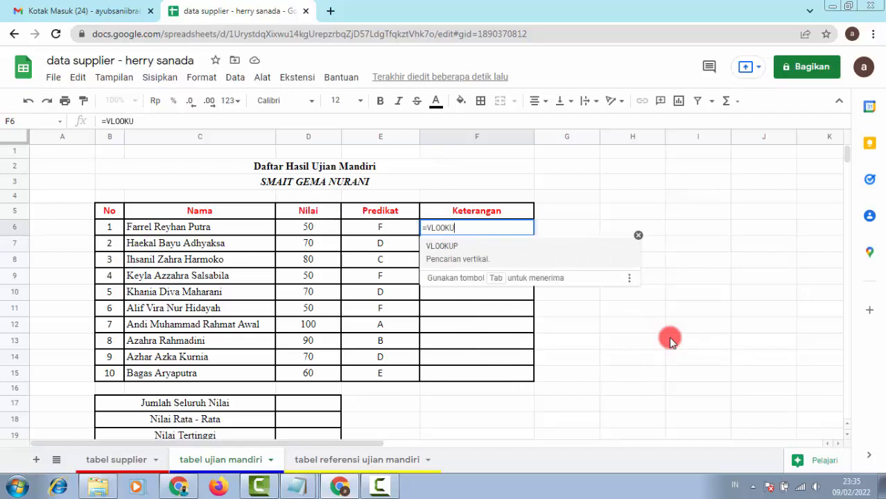
pyautogui.write('P(')
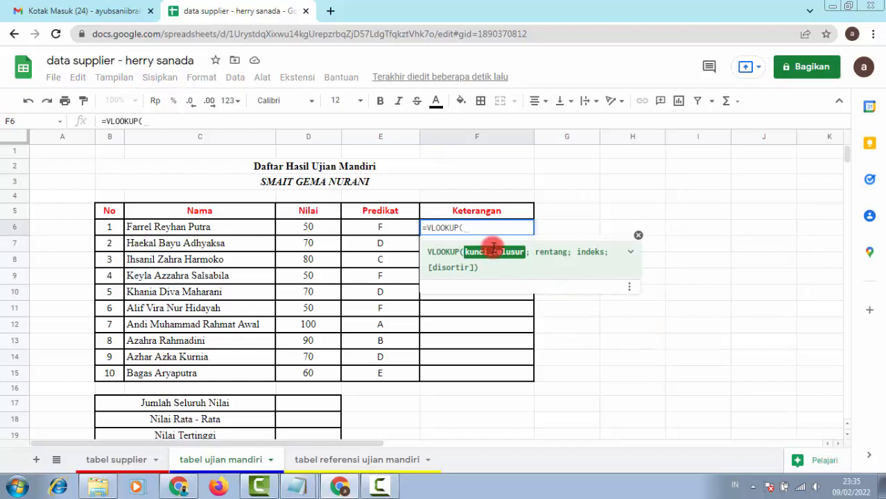
pyautogui.click(319, 227)
pyautogui.write(';')
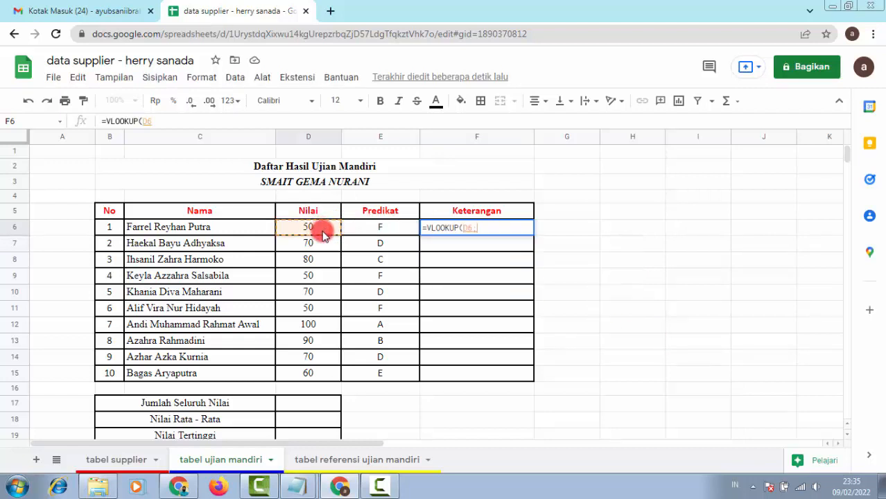
pyautogui.click(374, 460)
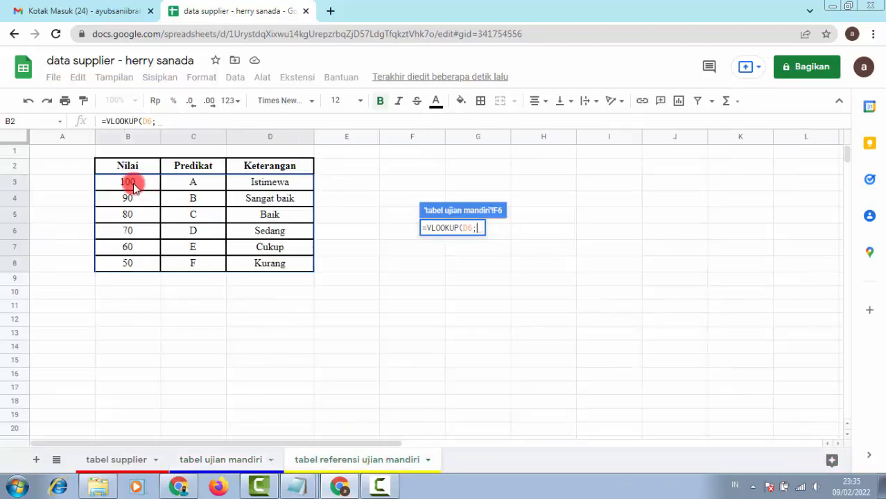
# Step: Complete F6's lookup with reference range B3:D8, column 3 and FALSE
pyautogui.moveTo(133, 184); pyautogui.dragTo(275, 265)
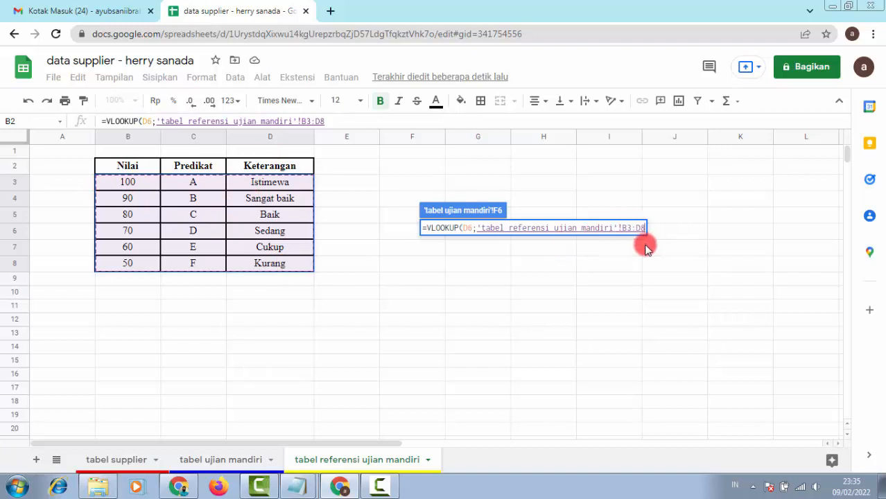
pyautogui.write(';')
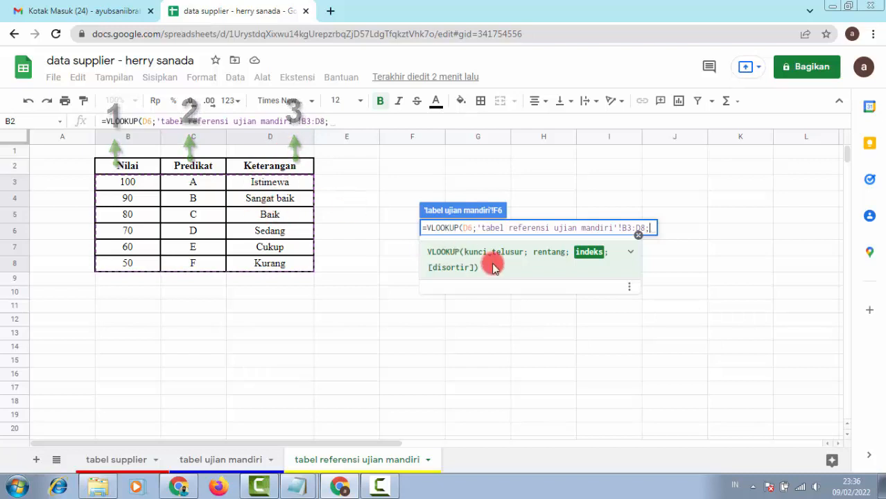
pyautogui.write('3;FALSE')
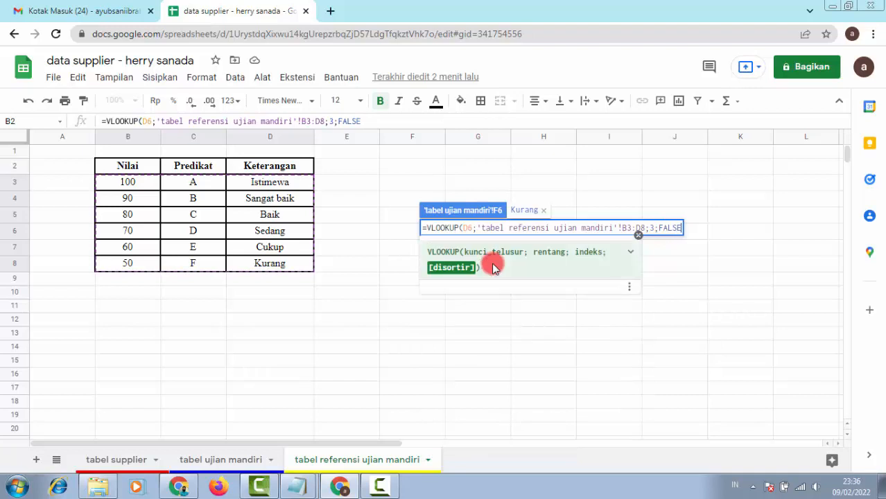
pyautogui.write(')')
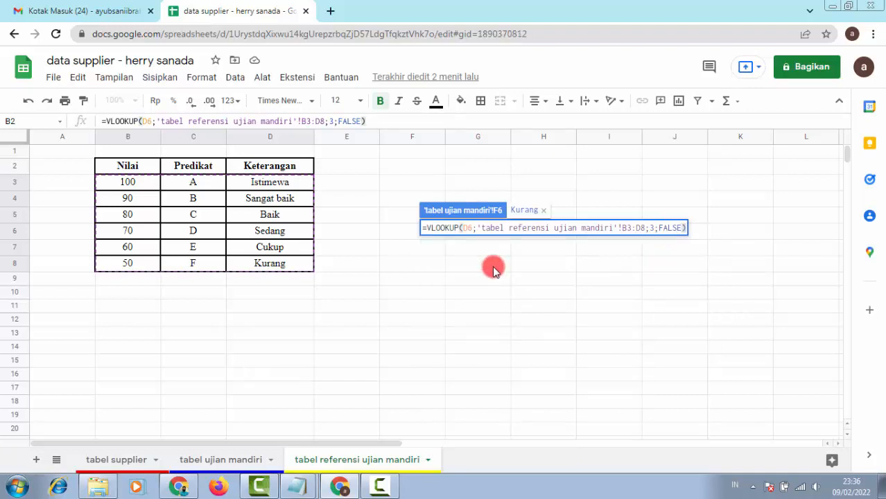
pyautogui.press('Return')
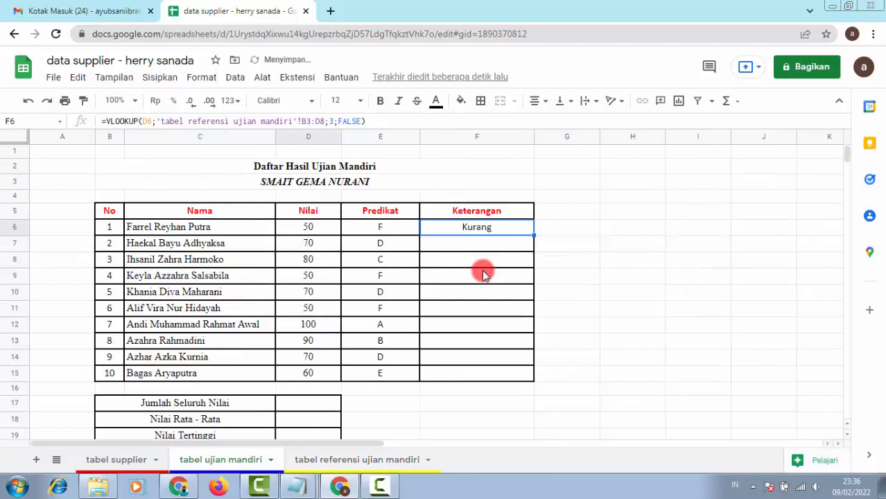
# Step: Make F6's lookup range absolute as $B$3:$D$8
pyautogui.click(302, 123)
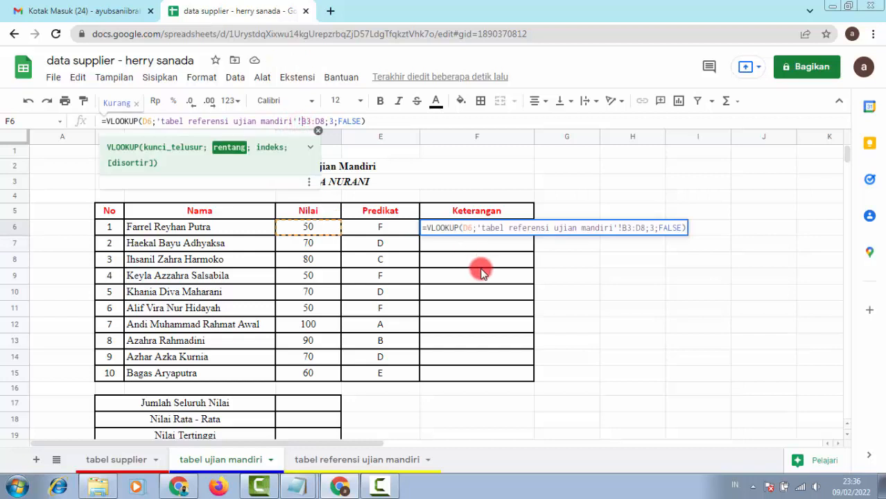
pyautogui.write('$B')
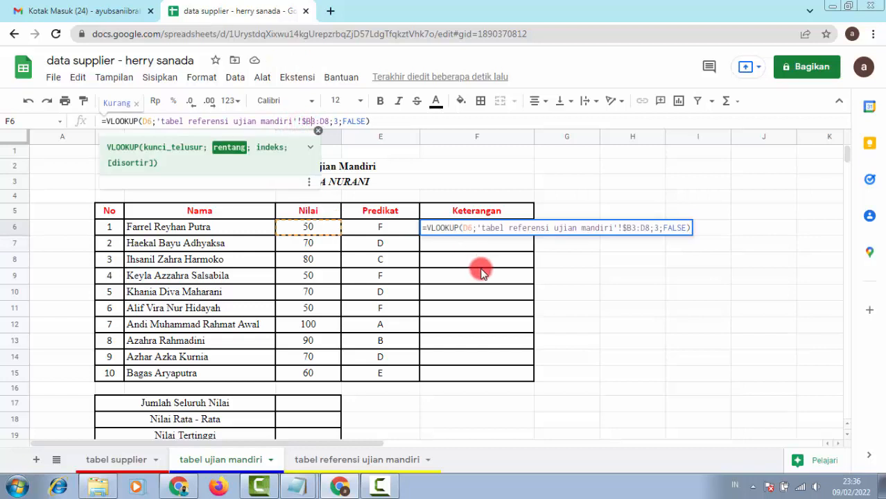
pyautogui.write('$3:')
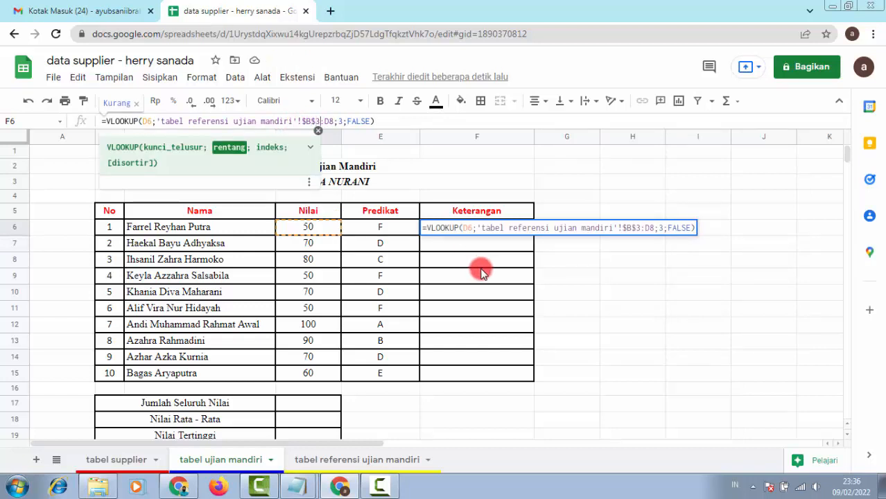
pyautogui.write('$D')
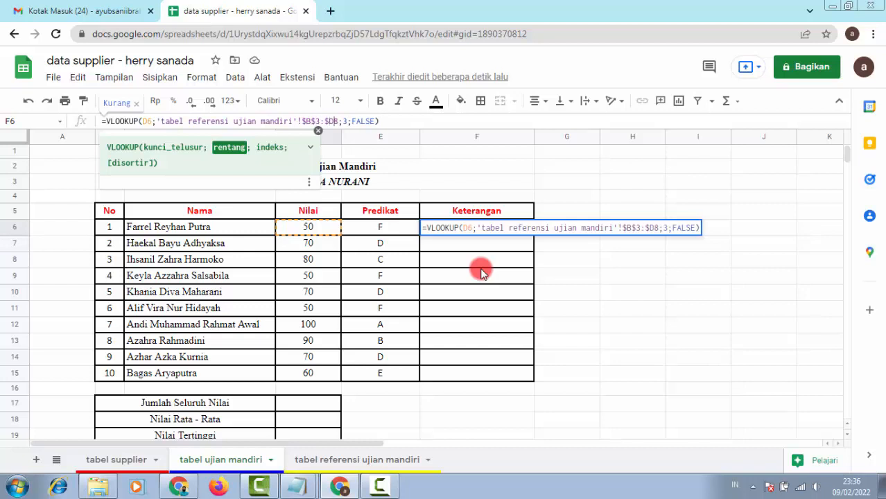
pyautogui.write('$')
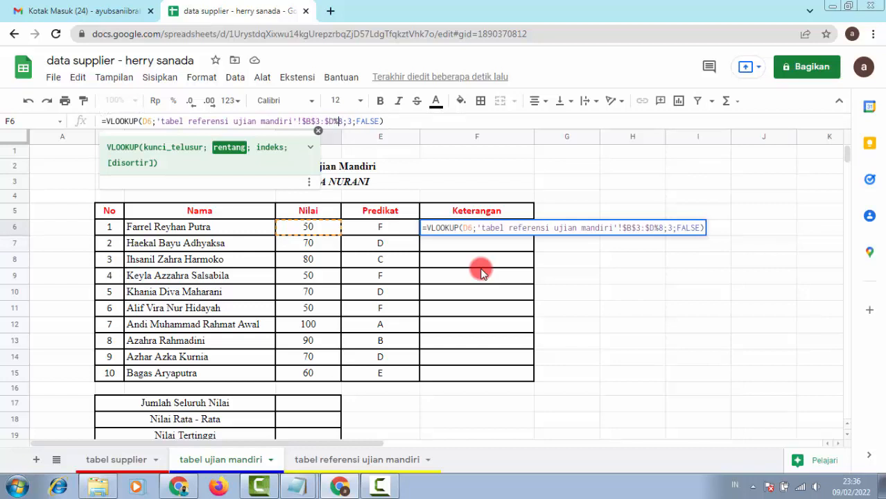
pyautogui.press('BackSpace')
pyautogui.write('$')
pyautogui.click(447, 122)
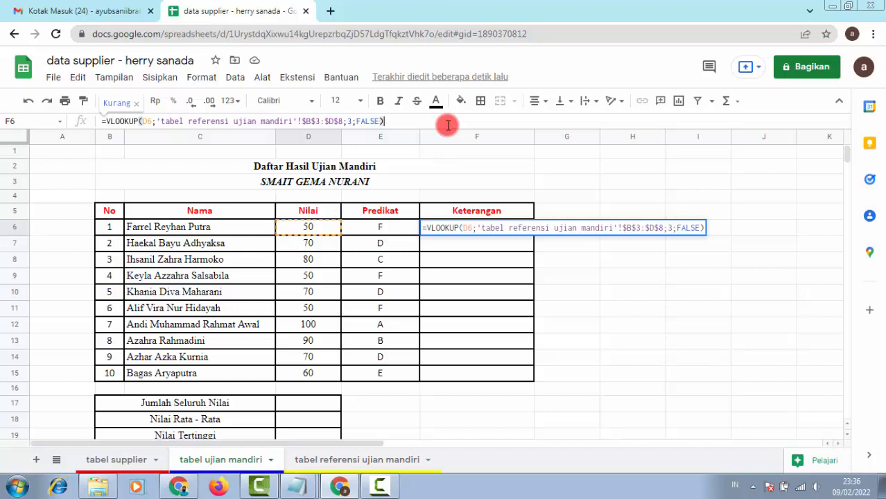
pyautogui.press('Return')
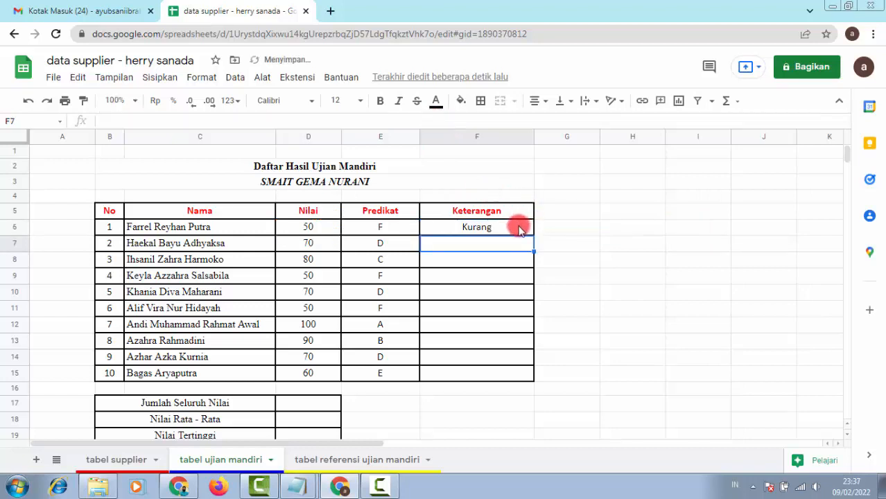
# Step: Fill F6's Keterangan formula down through F15 for all ten students
pyautogui.click(520, 228)
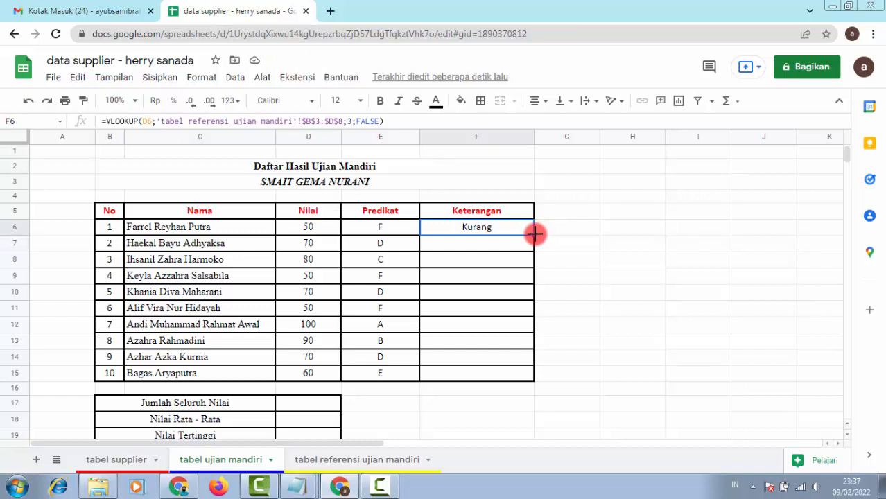
pyautogui.moveTo(534, 234); pyautogui.dragTo(532, 380)
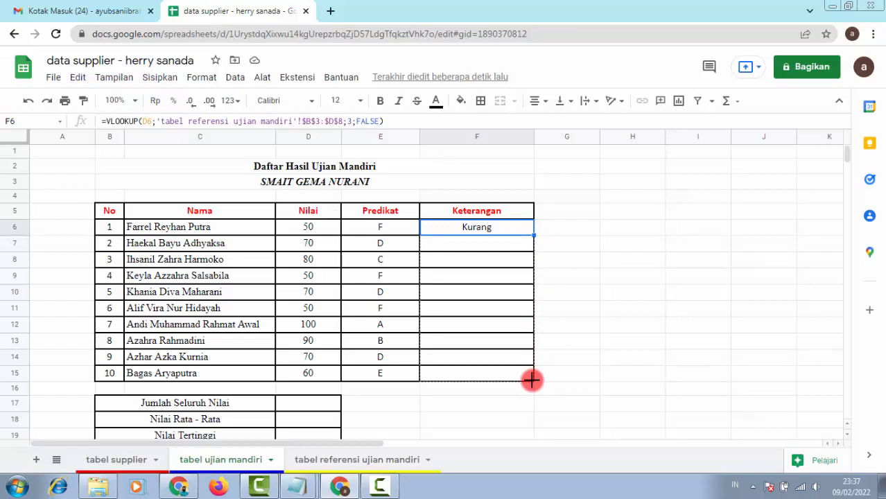
pyautogui.moveTo(531, 380); pyautogui.dragTo(532, 380)
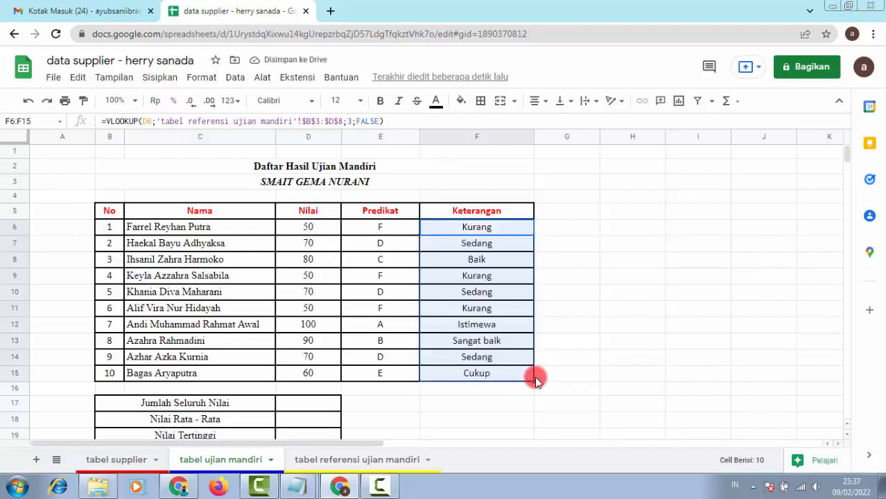
pyautogui.click(580, 361)
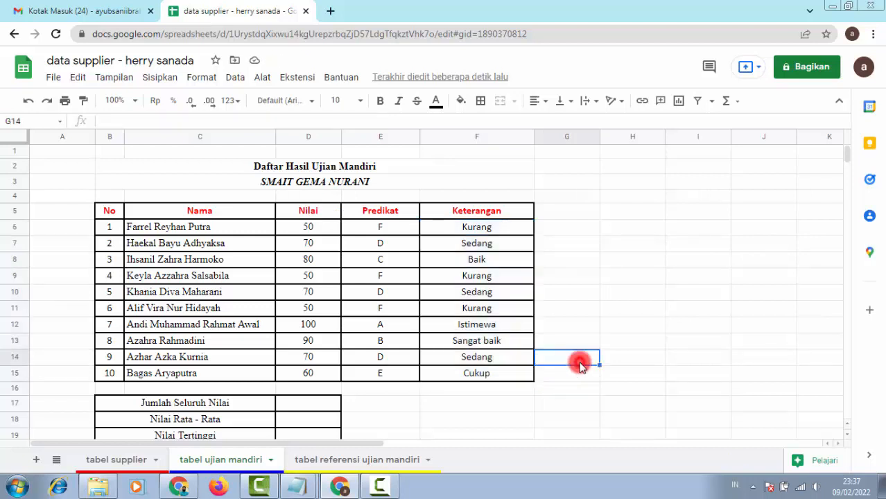
pyautogui.click(492, 247)
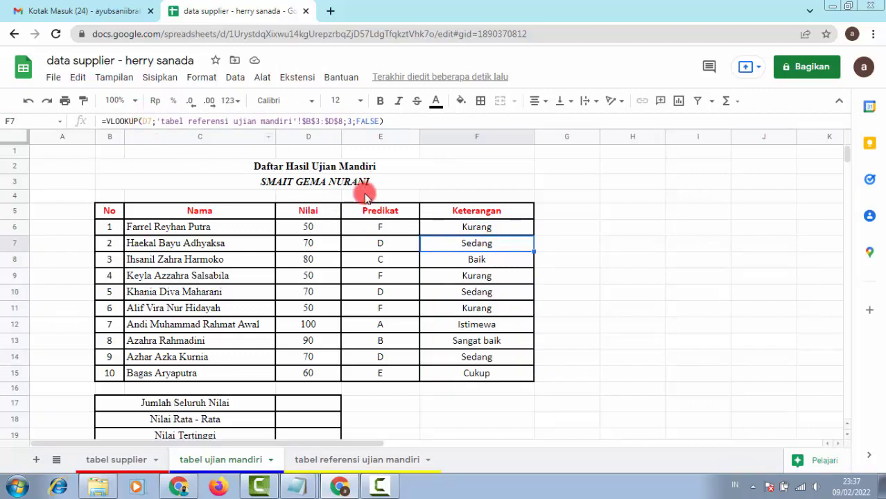
pyautogui.click(310, 244)
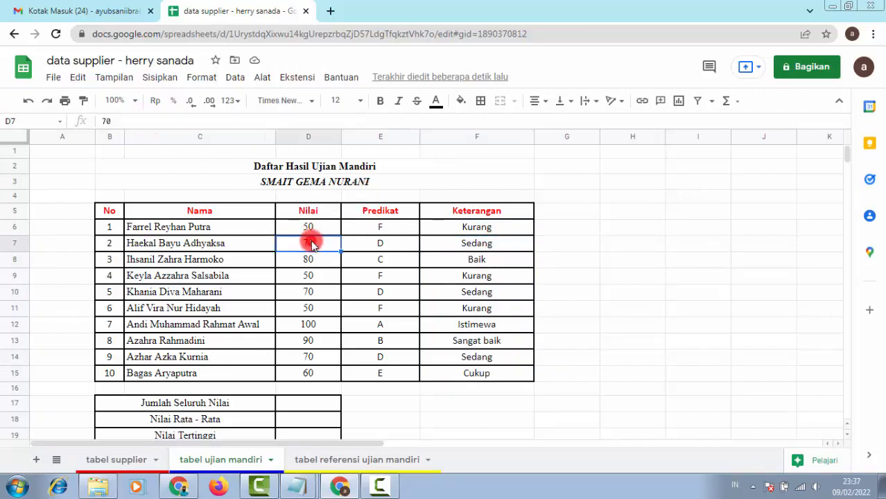
pyautogui.click(476, 245)
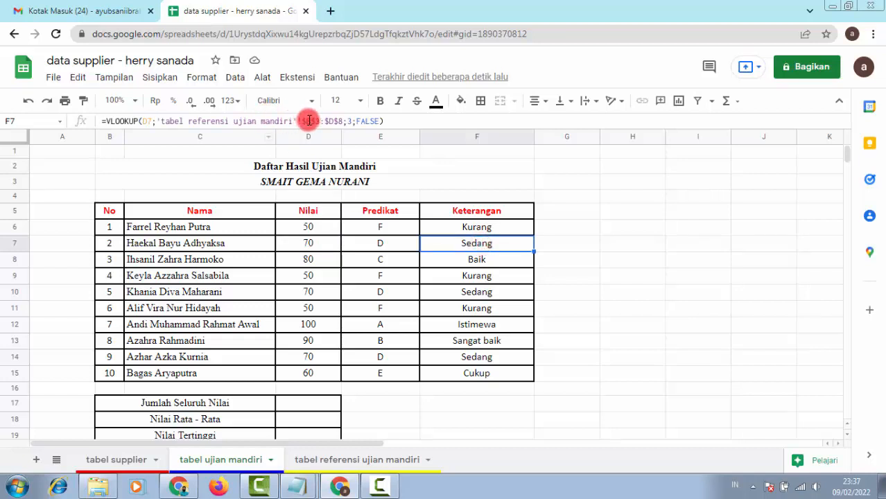
pyautogui.click(500, 259)
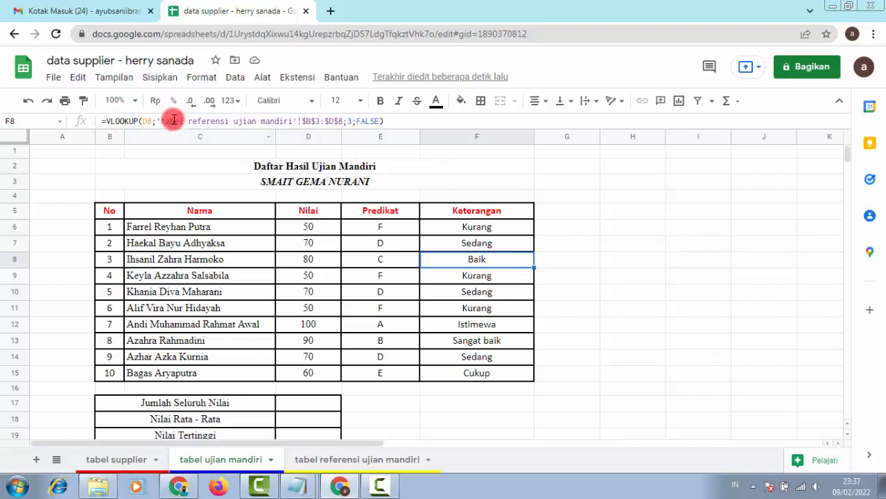
pyautogui.click(490, 279)
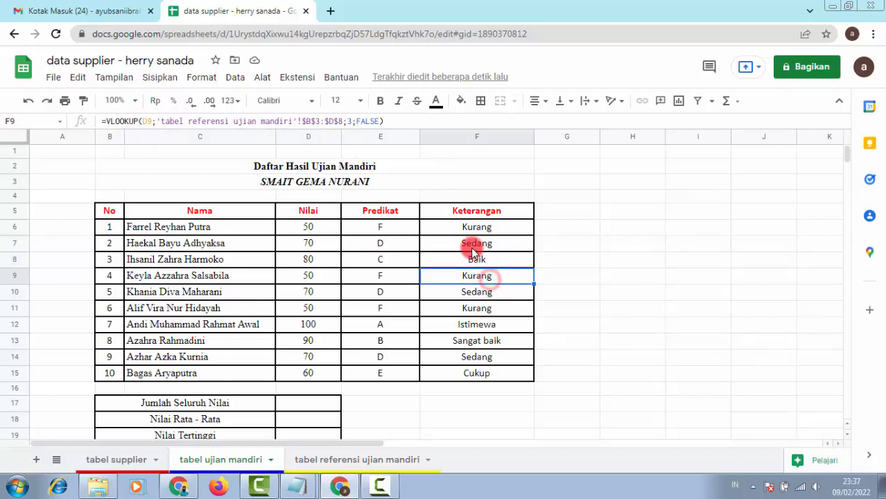
pyautogui.click(489, 308)
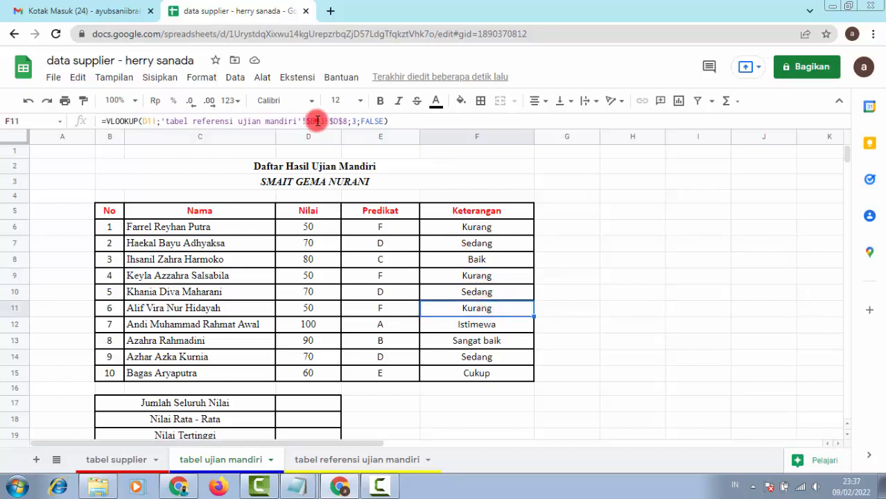
pyautogui.click(316, 121)
pyautogui.moveTo(315, 121); pyautogui.dragTo(345, 121)
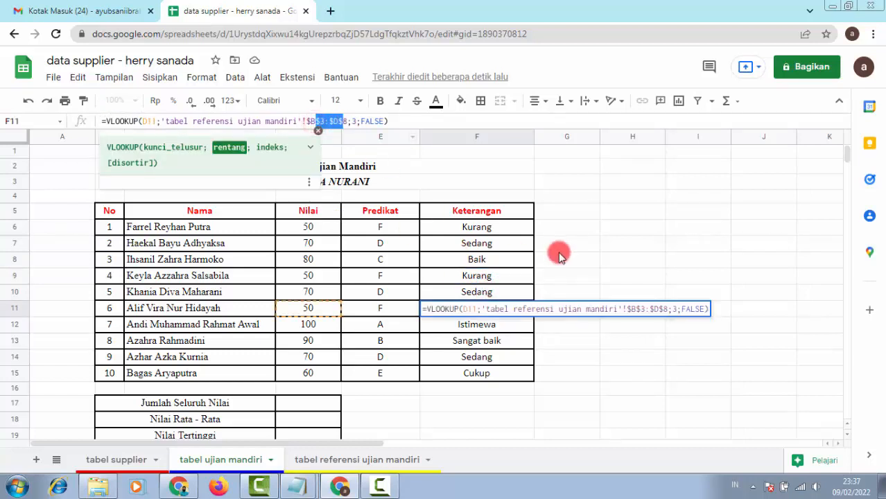
pyautogui.click(570, 251)
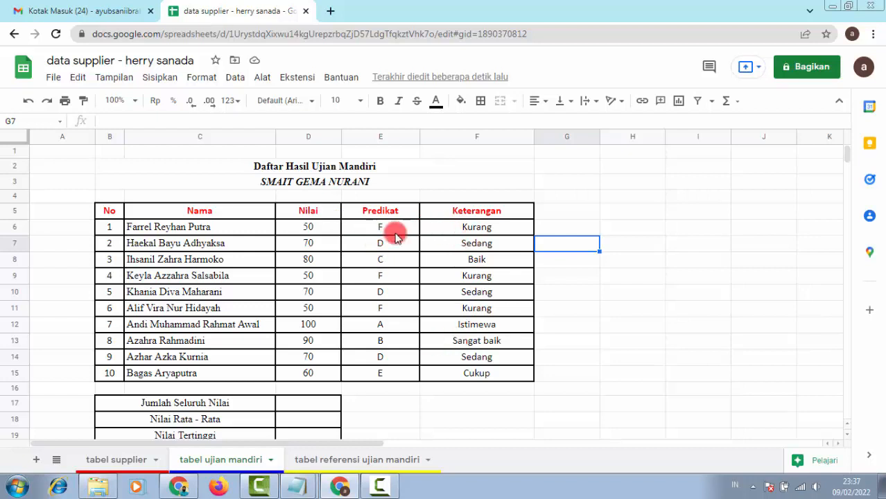
pyautogui.click(347, 462)
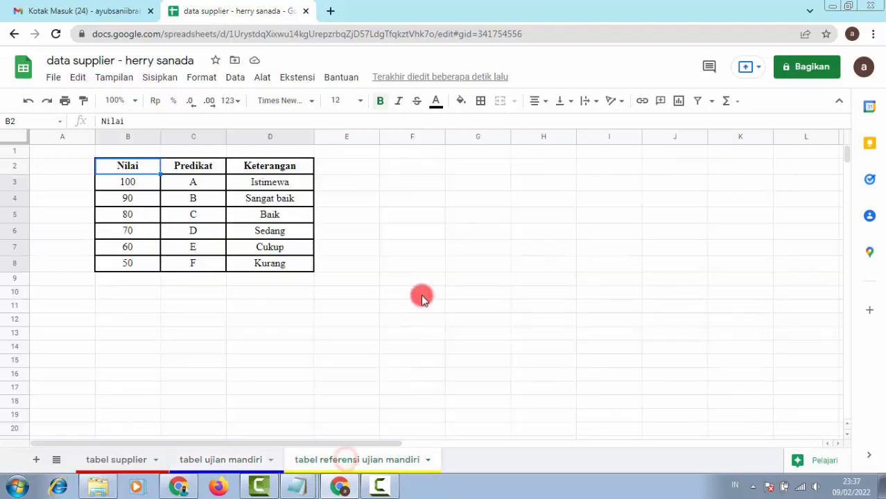
pyautogui.click(228, 461)
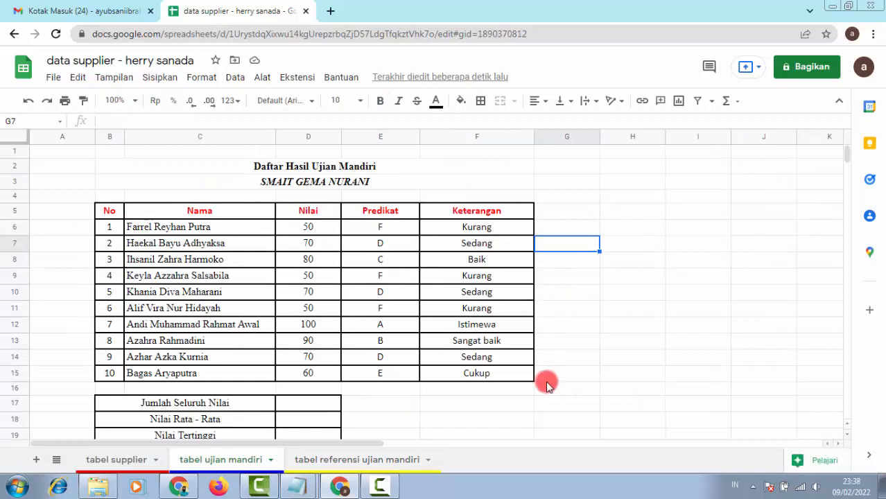
# Step: Enter =SUM(D6:D15) in D17 to total the scores as 690
pyautogui.scroll(-2, 547, 383)
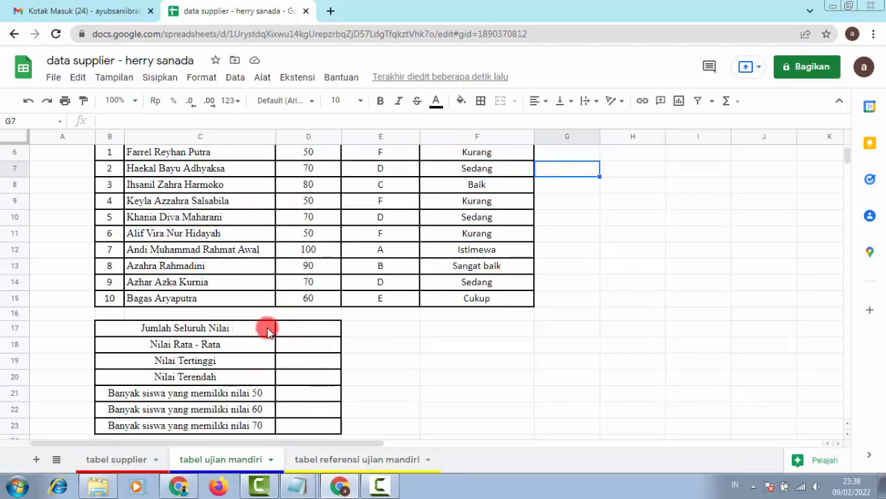
pyautogui.click(294, 328)
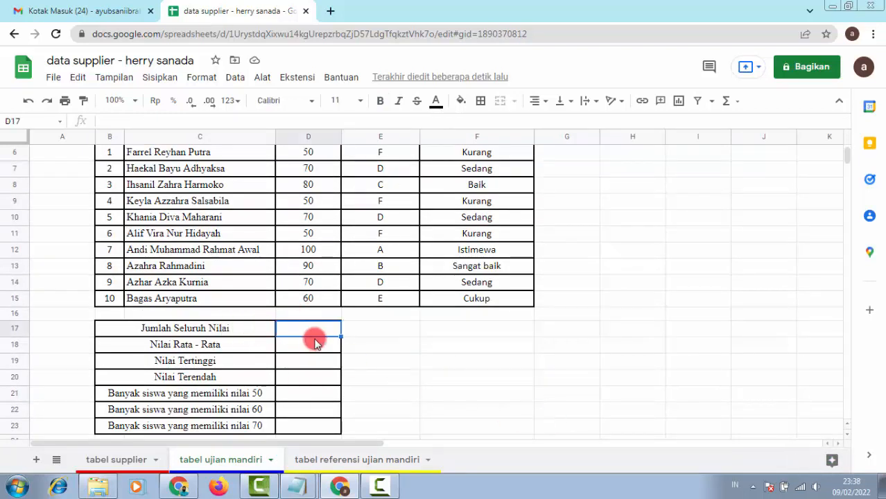
pyautogui.write('=')
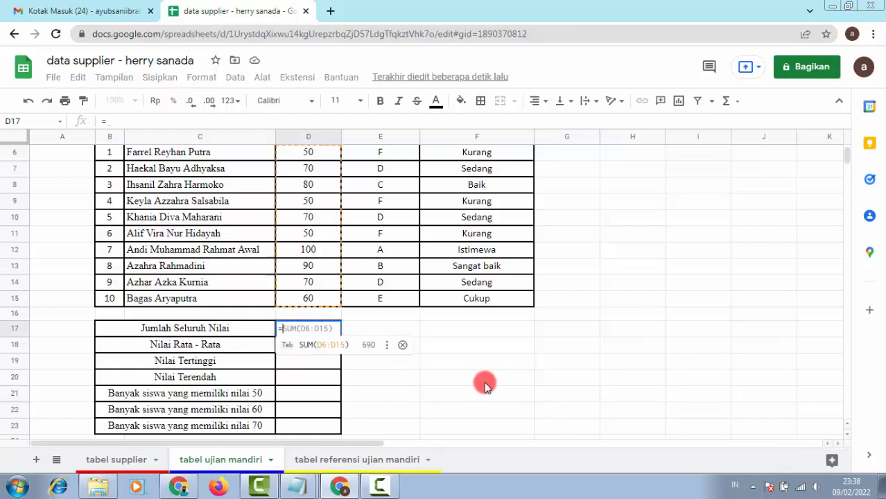
pyautogui.write('SUM(')
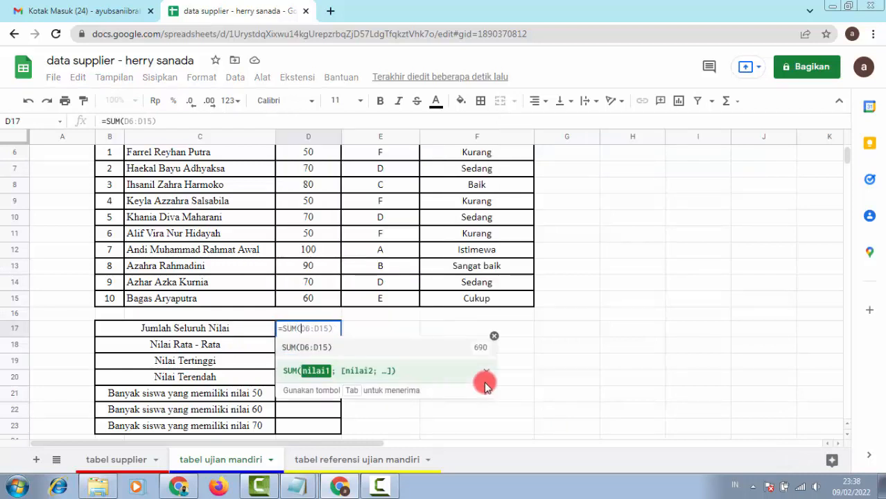
pyautogui.scroll(1, 332, 273)
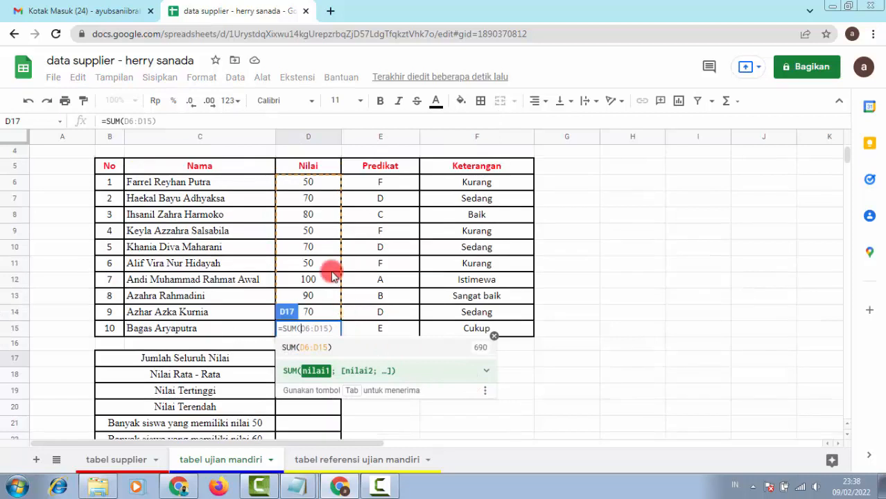
pyautogui.moveTo(313, 181); pyautogui.dragTo(330, 327)
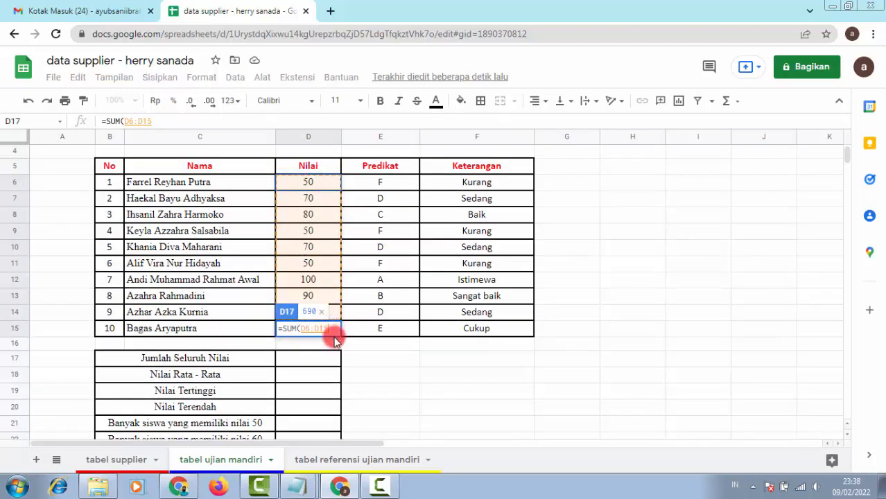
pyautogui.click(330, 329)
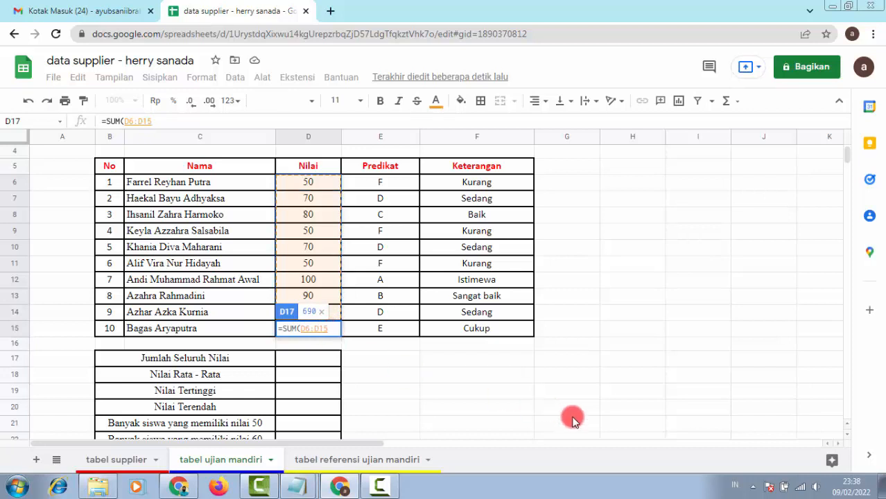
pyautogui.write(')')
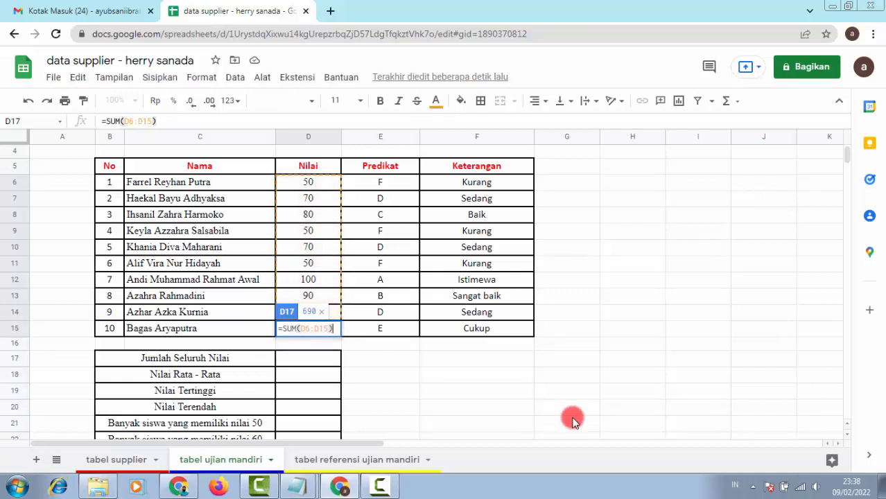
pyautogui.press('Return')
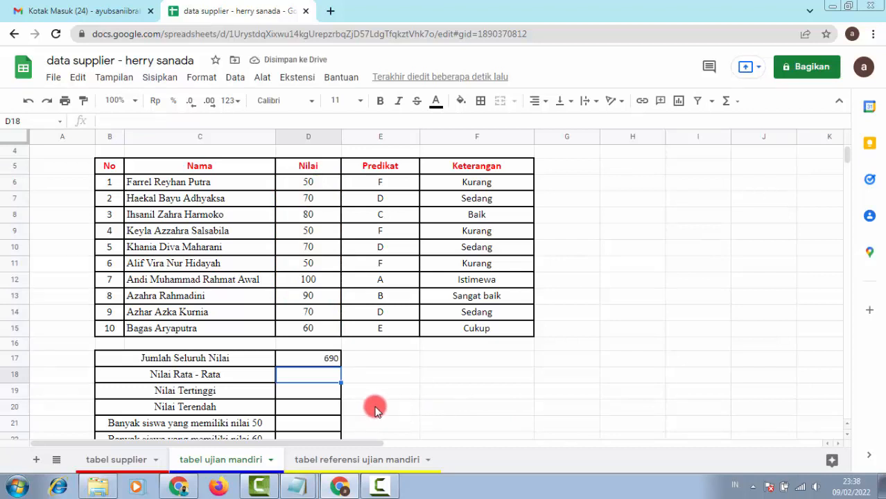
# Step: Enter =AVERAGE(D6:D15) for the average score, giving 69
pyautogui.write('=A')
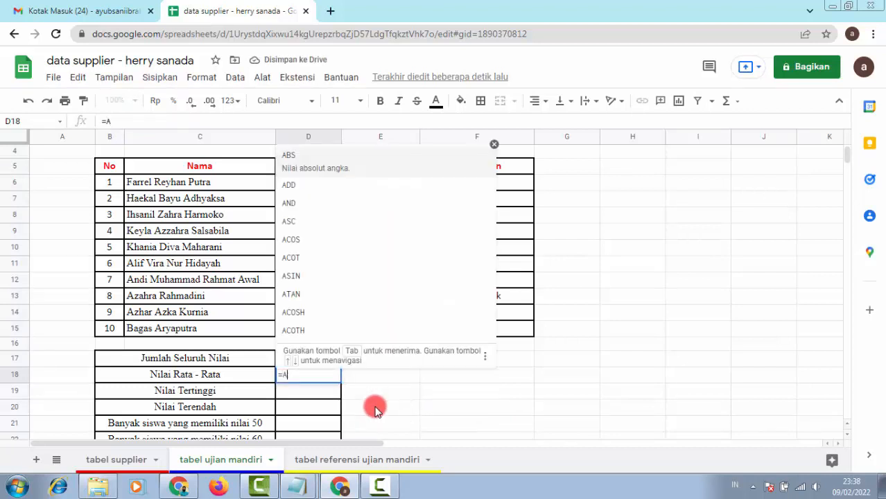
pyautogui.write('VERAG')
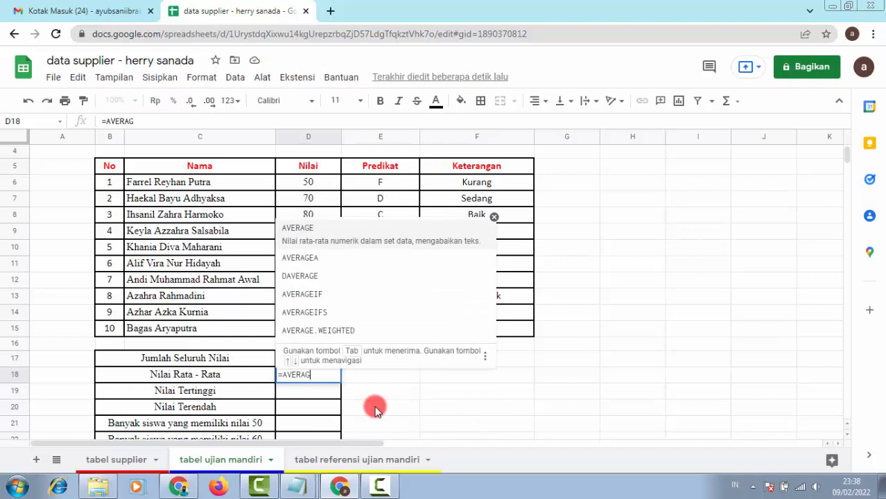
pyautogui.write('E(')
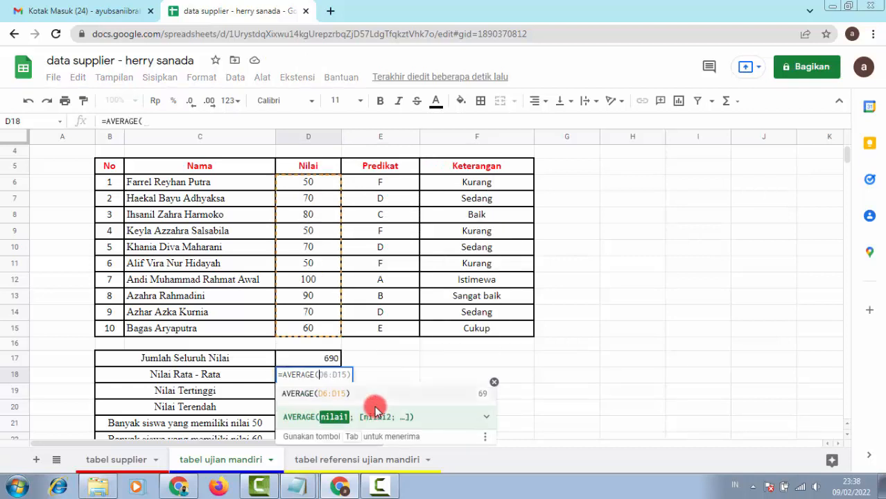
pyautogui.moveTo(318, 186); pyautogui.dragTo(322, 328)
pyautogui.write(')')
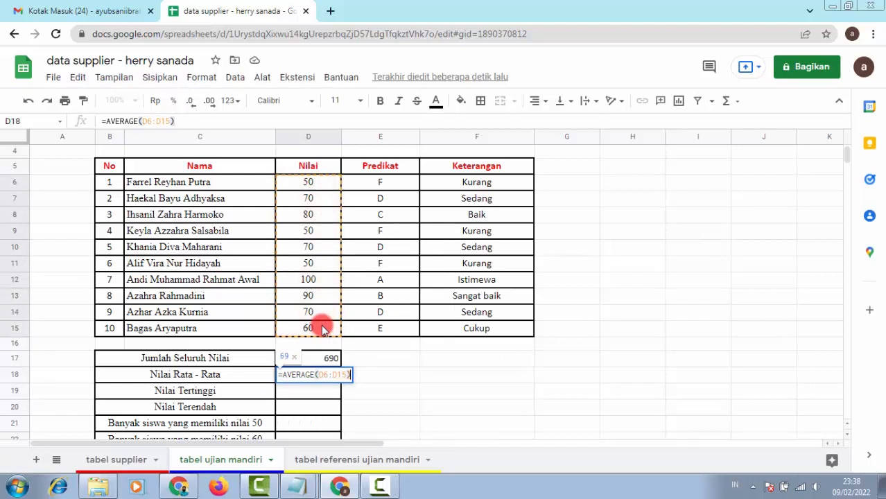
pyautogui.press('Return')
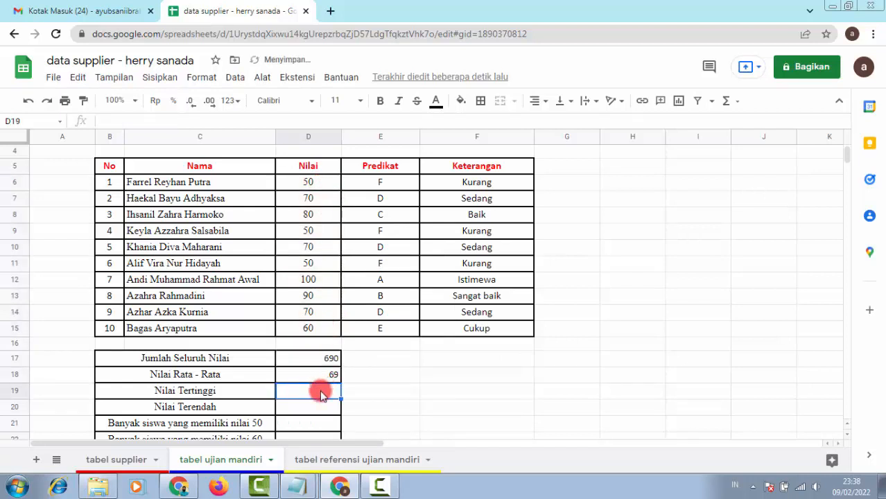
# Step: Enter =MAX(D6:D15) for the highest score, giving 100
pyautogui.write('=')
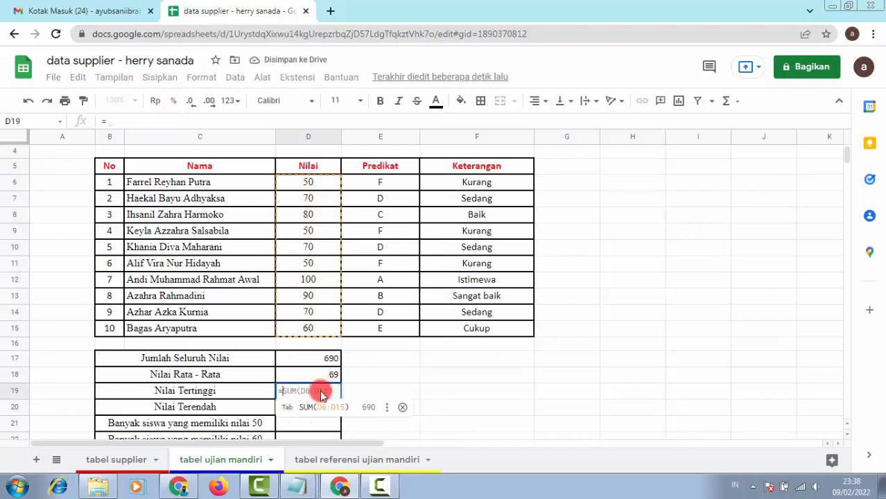
pyautogui.write('MAX')
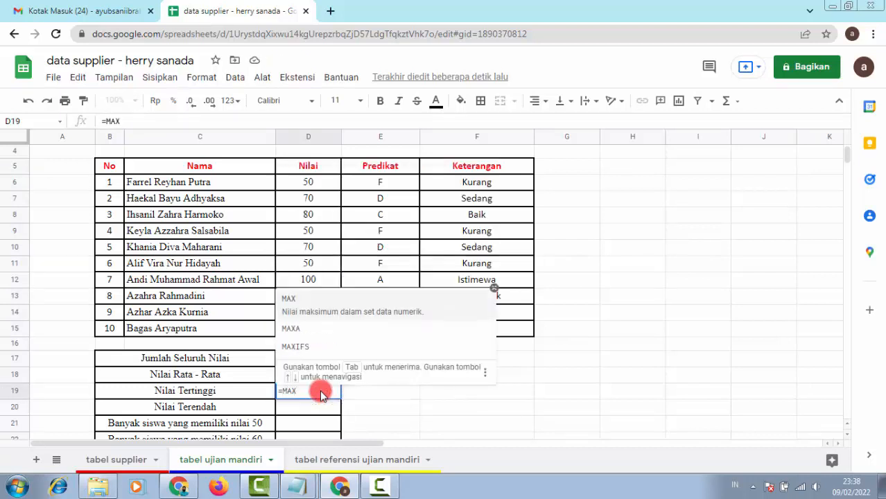
pyautogui.write('(')
pyautogui.moveTo(323, 179); pyautogui.dragTo(336, 328)
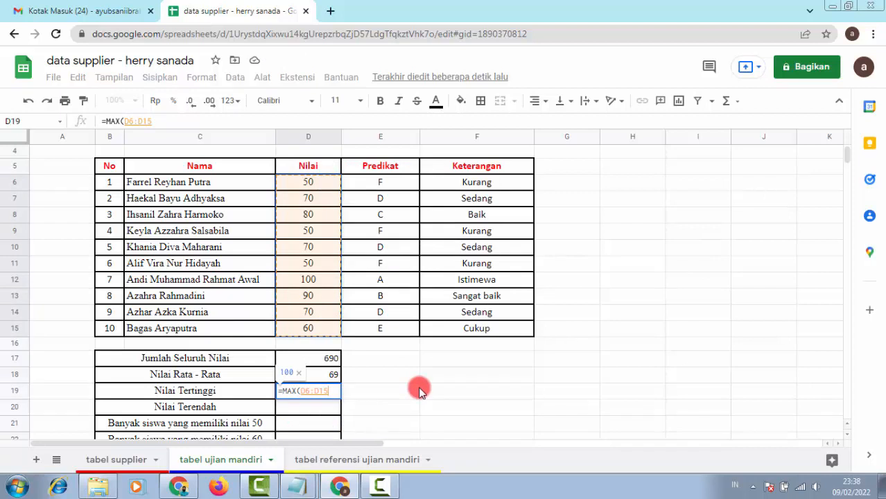
pyautogui.write(')')
pyautogui.press('Return')
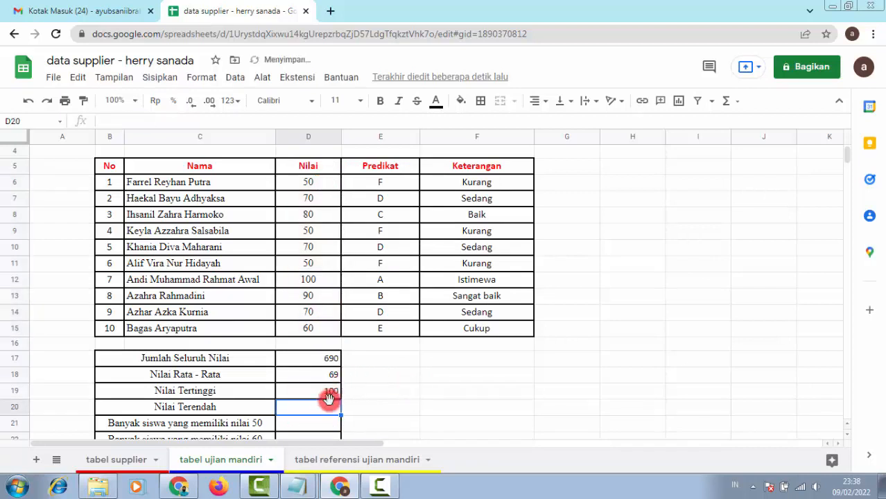
# Step: Enter =MIN(D6:D15) in D20 for the lowest score
pyautogui.write('=')
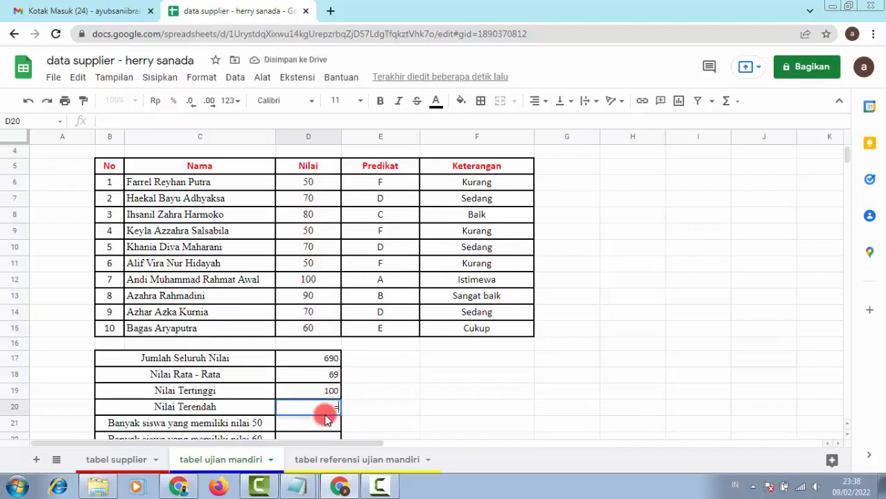
pyautogui.write('MIN(')
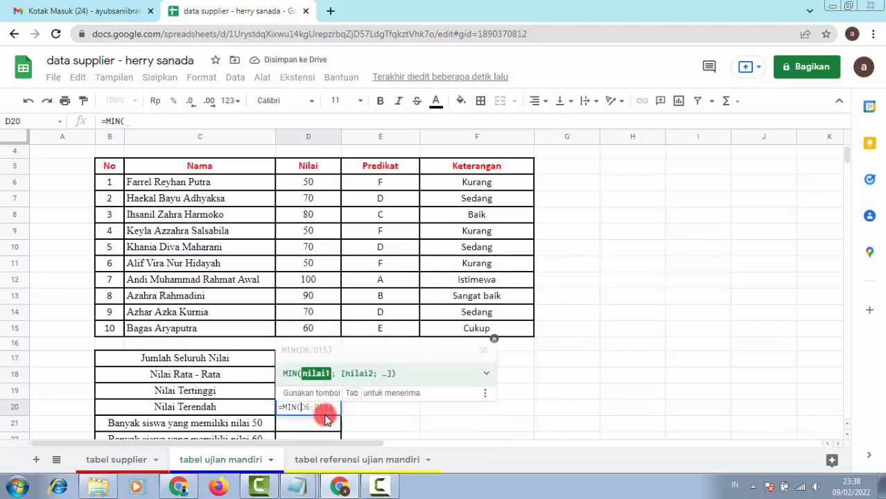
pyautogui.moveTo(323, 184); pyautogui.dragTo(332, 330)
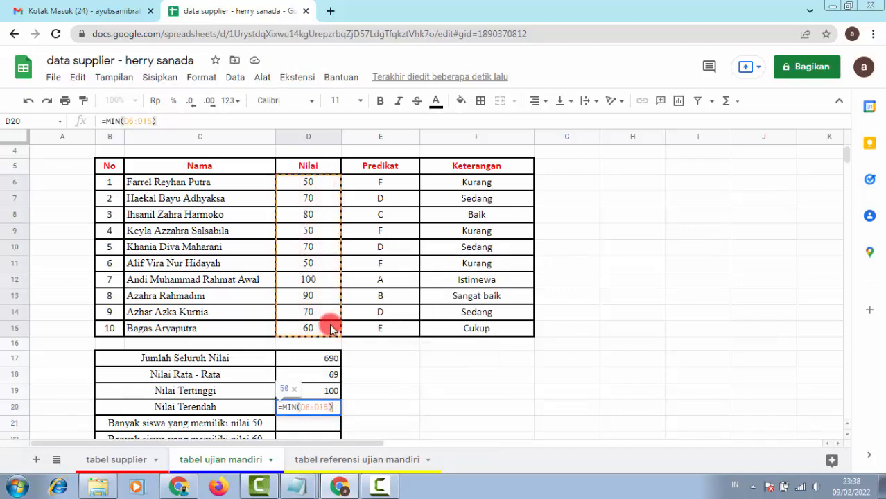
pyautogui.press('Return')
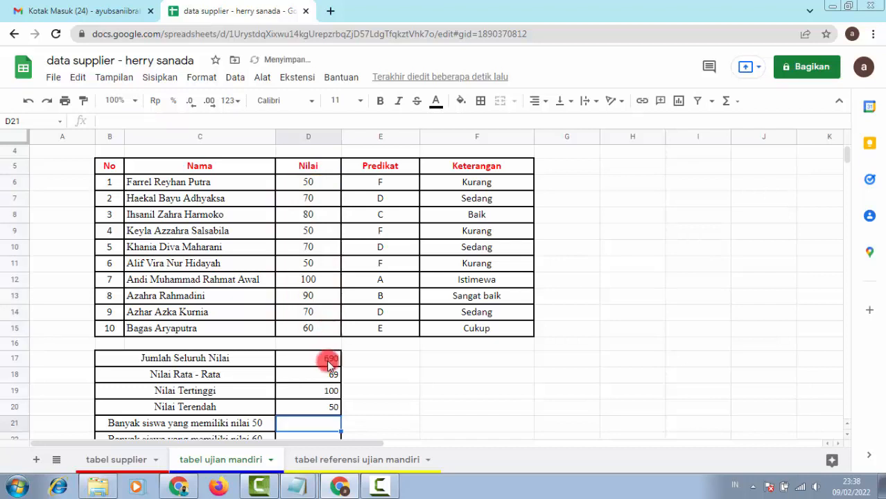
# Step: Enter =COUNTIF(D6:D15;50) in D21 to count the students scoring 50
pyautogui.scroll(-1, 355, 396)
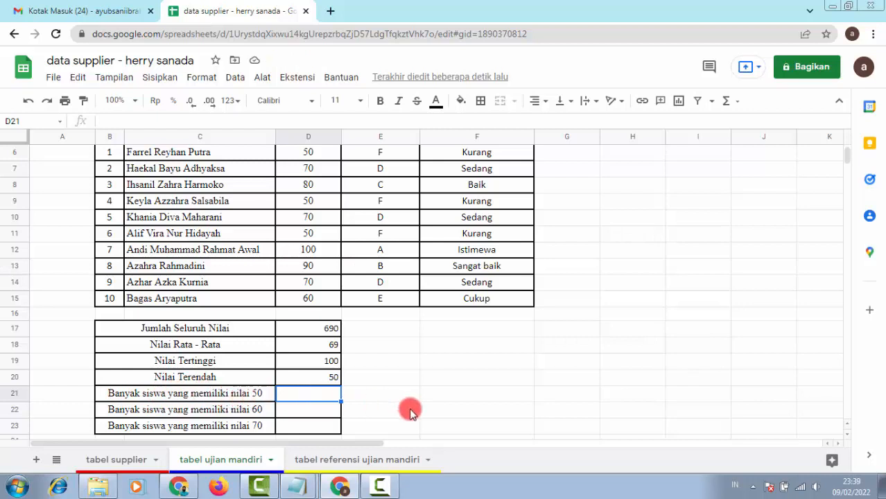
pyautogui.write('=COUNT')
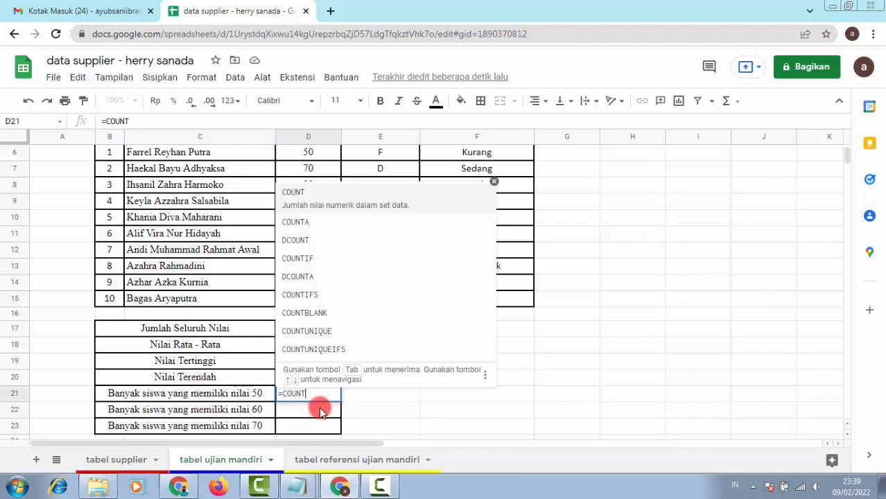
pyautogui.write('IF(')
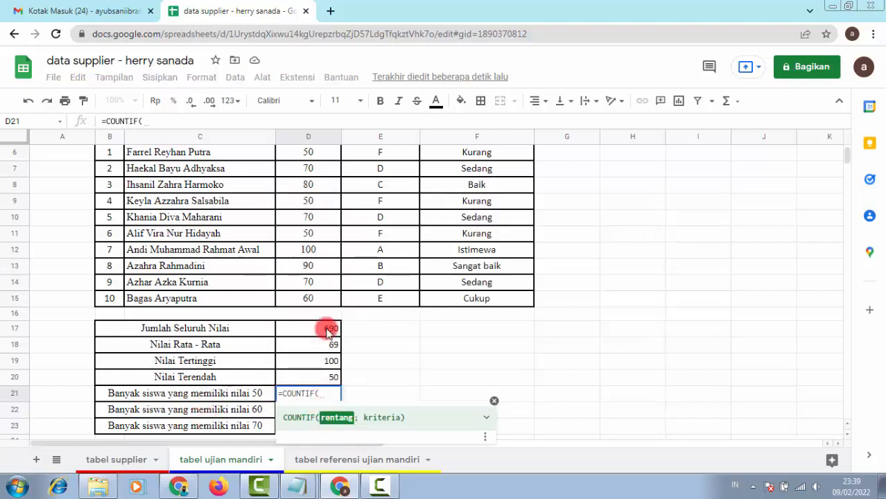
pyautogui.scroll(1, 340, 197)
pyautogui.moveTo(323, 183); pyautogui.dragTo(334, 333)
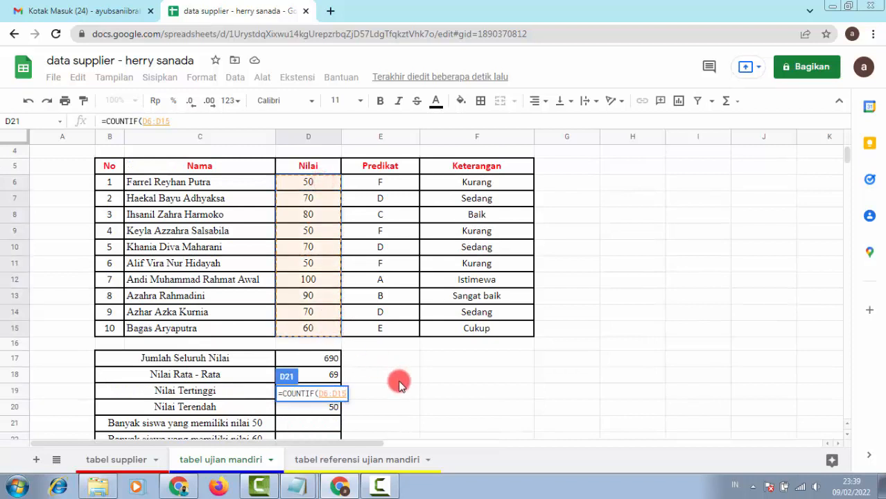
pyautogui.write(';')
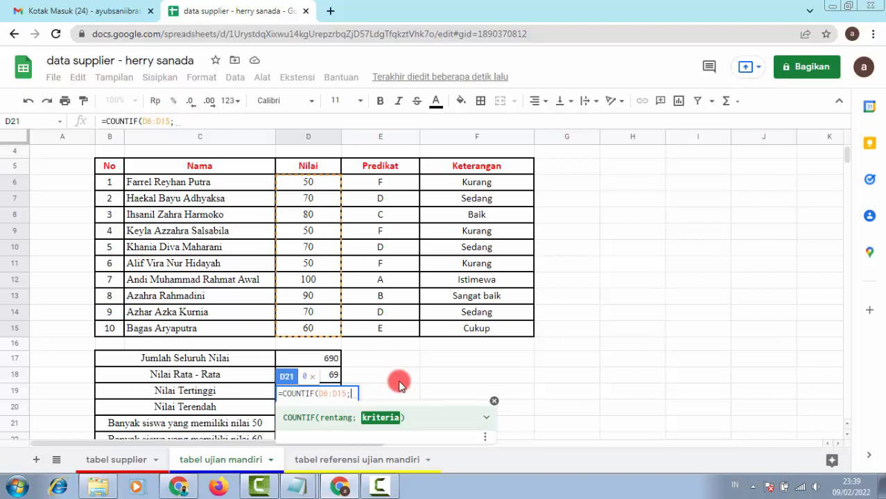
pyautogui.write('50')
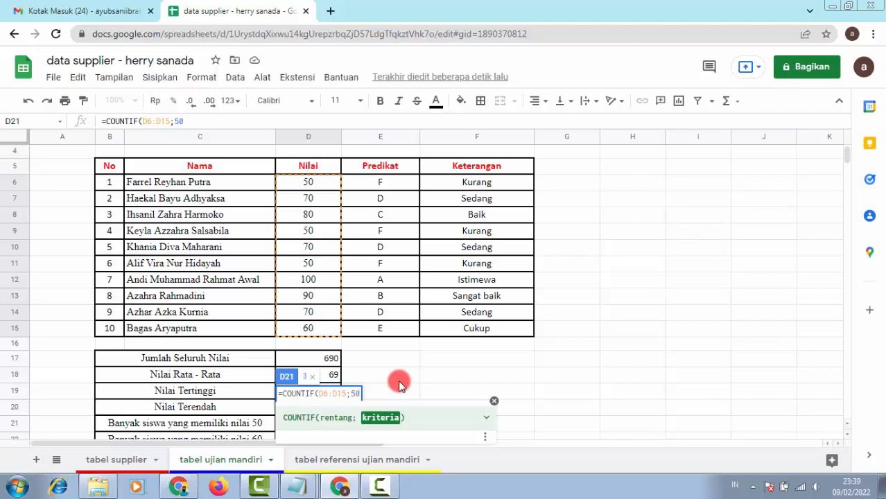
pyautogui.write(')')
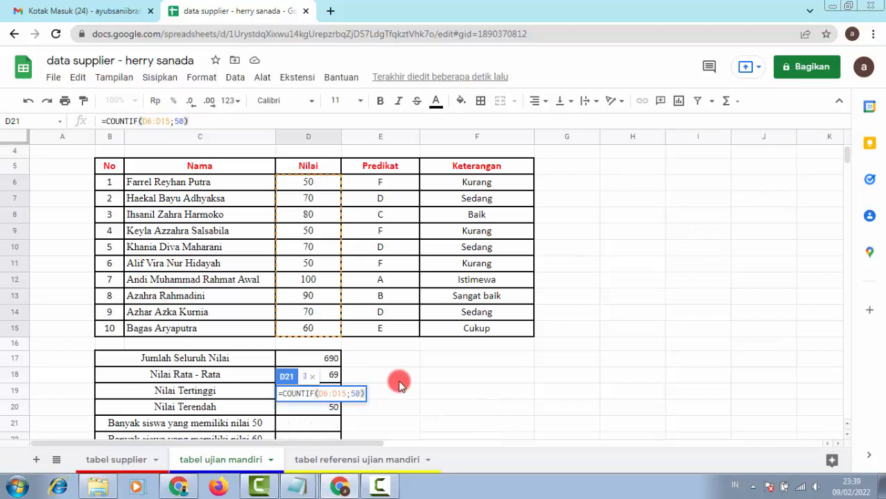
pyautogui.press('Return')
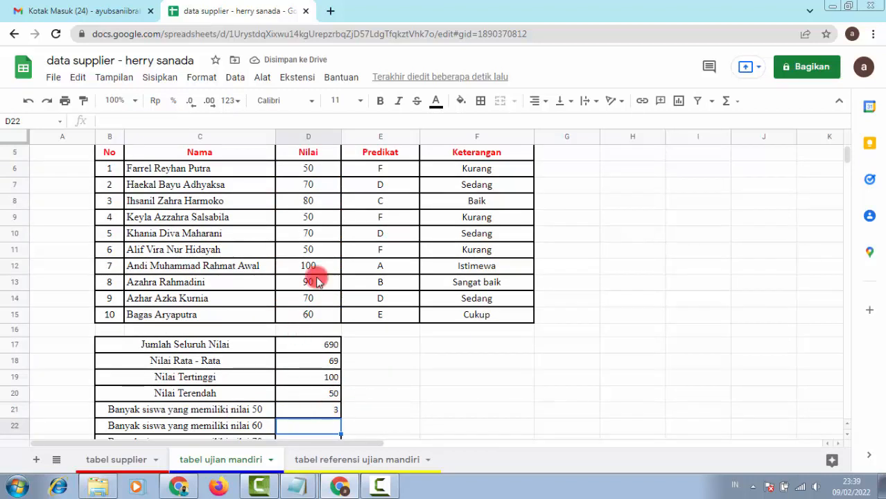
# Step: Check the three scores of 50 in D6, D9 and D11
pyautogui.click(313, 170)
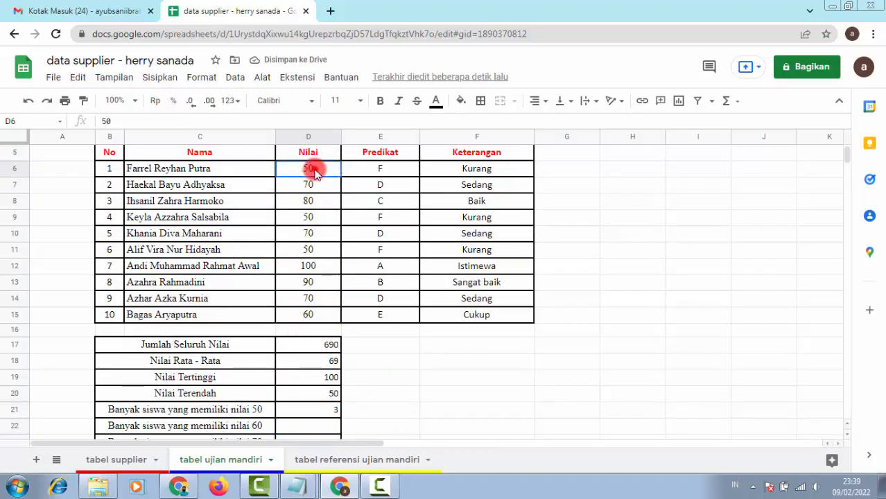
pyautogui.click(316, 217)
pyautogui.click(321, 250)
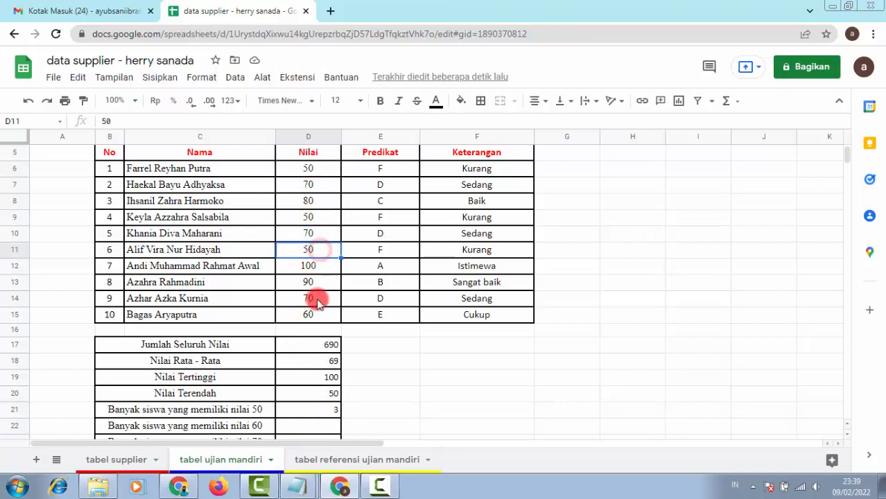
# Step: Enter =COUNTIF(D6:D15;60) in D22, giving 1
pyautogui.click(320, 428)
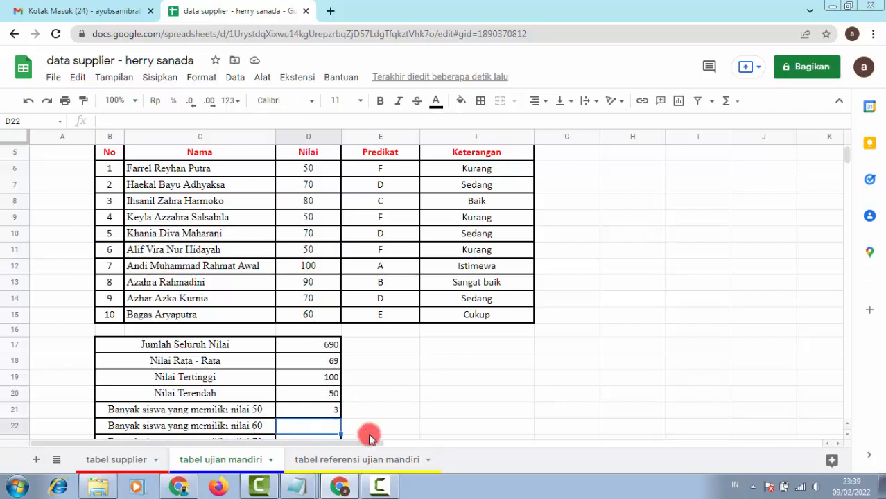
pyautogui.write('=C')
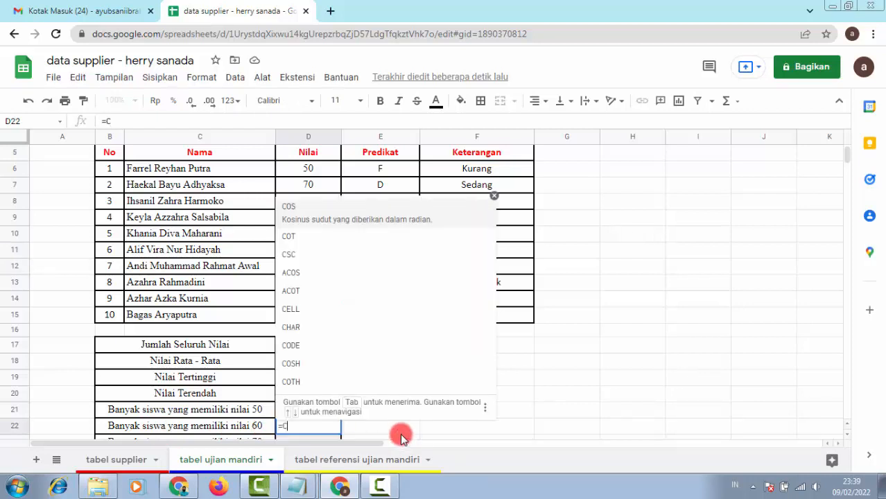
pyautogui.write('OUNTI')
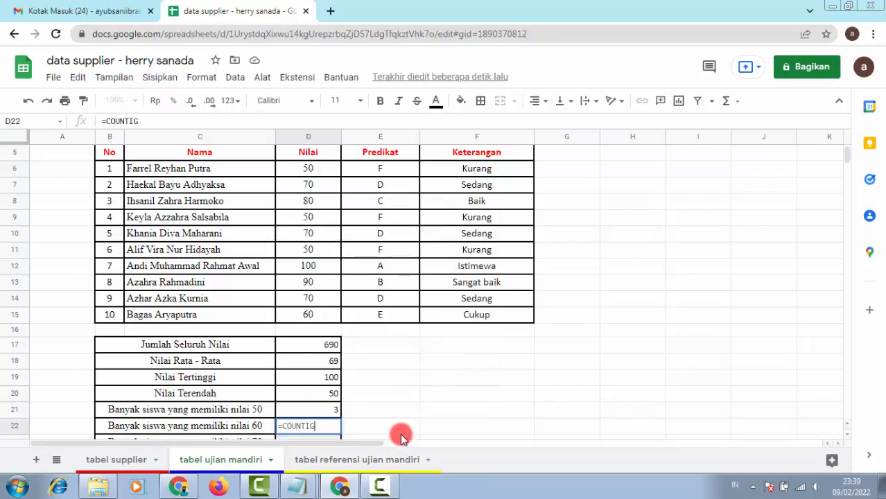
pyautogui.write('F(')
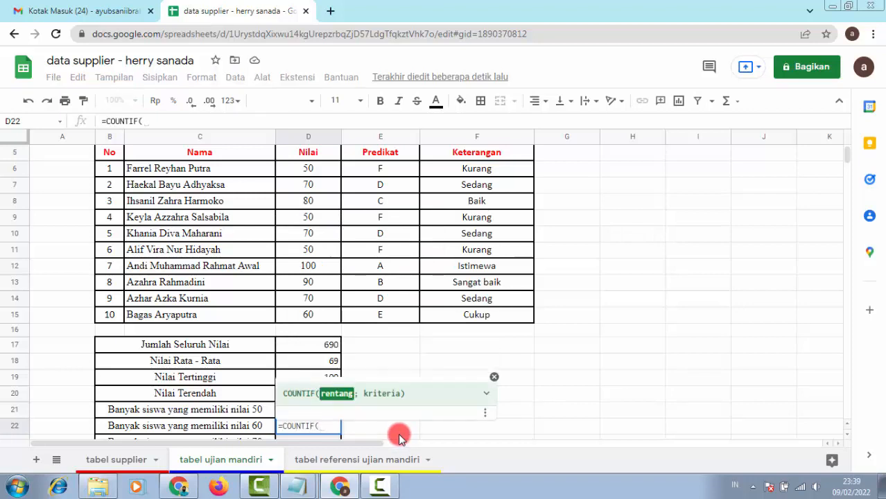
pyautogui.moveTo(313, 169); pyautogui.dragTo(331, 317)
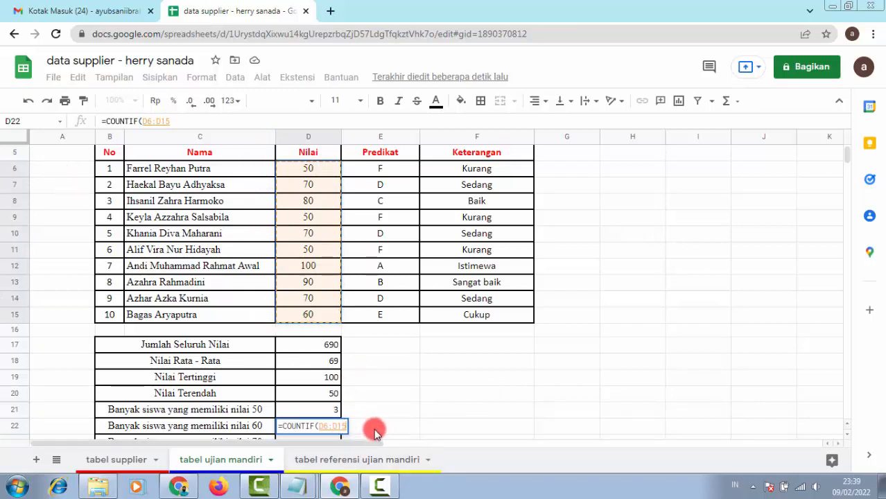
pyautogui.write(';')
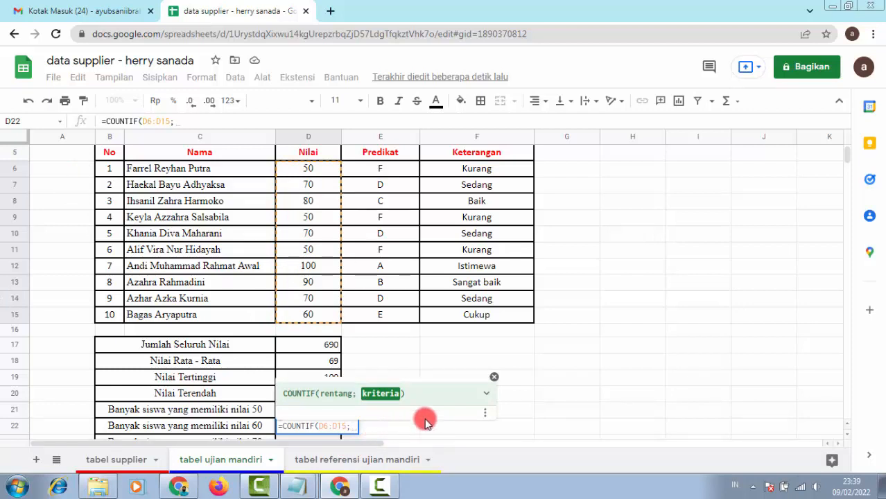
pyautogui.write('6')
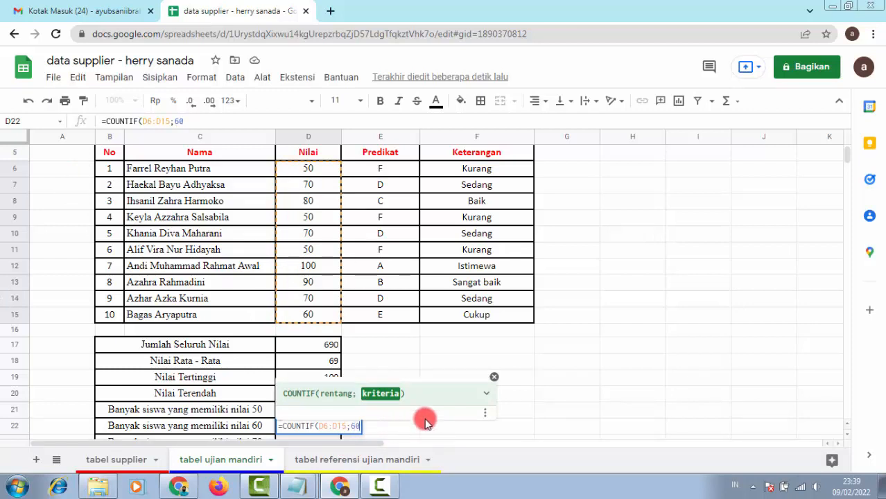
pyautogui.write('0)')
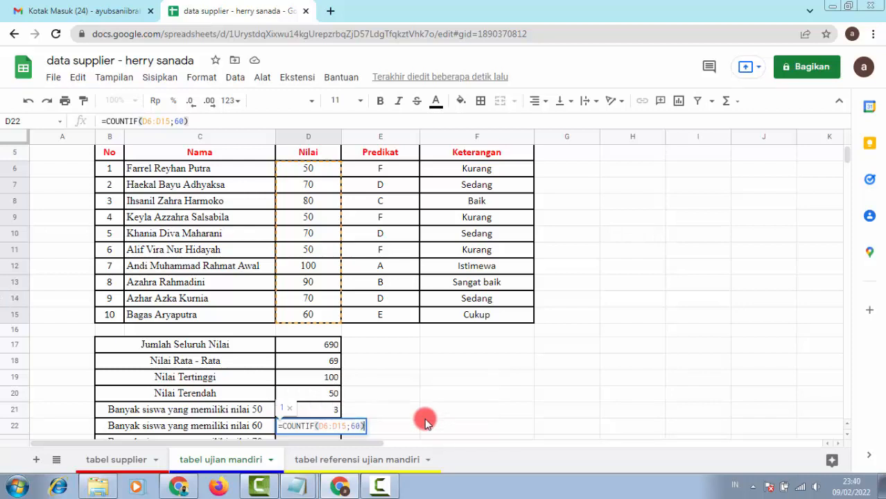
pyautogui.press('Return')
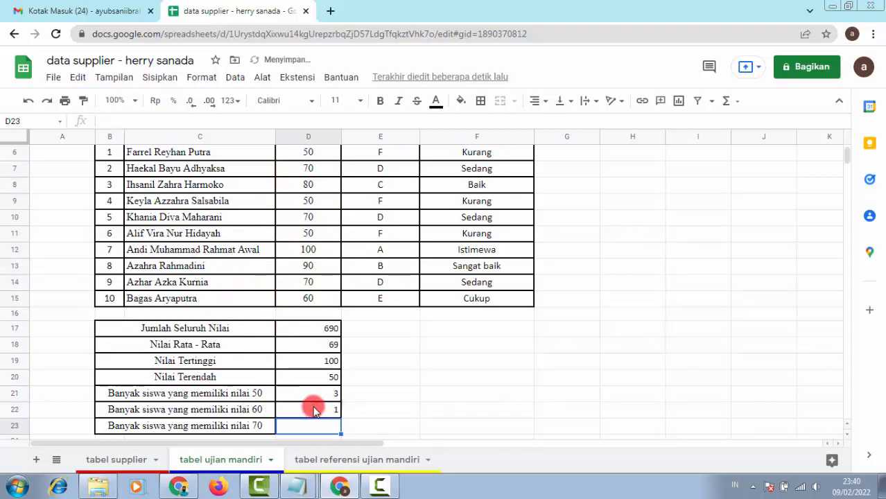
# Step: Enter =COUNTIF(D6:D15;70) in D23, giving 3
pyautogui.click(312, 298)
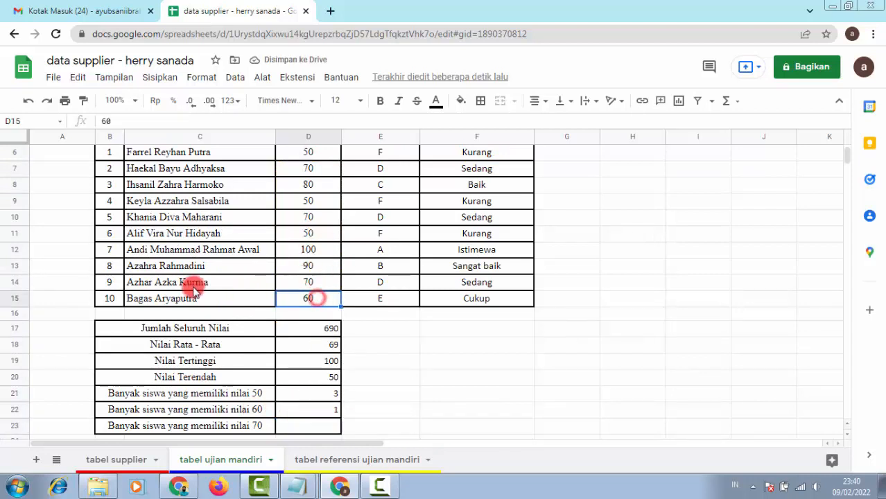
pyautogui.click(329, 424)
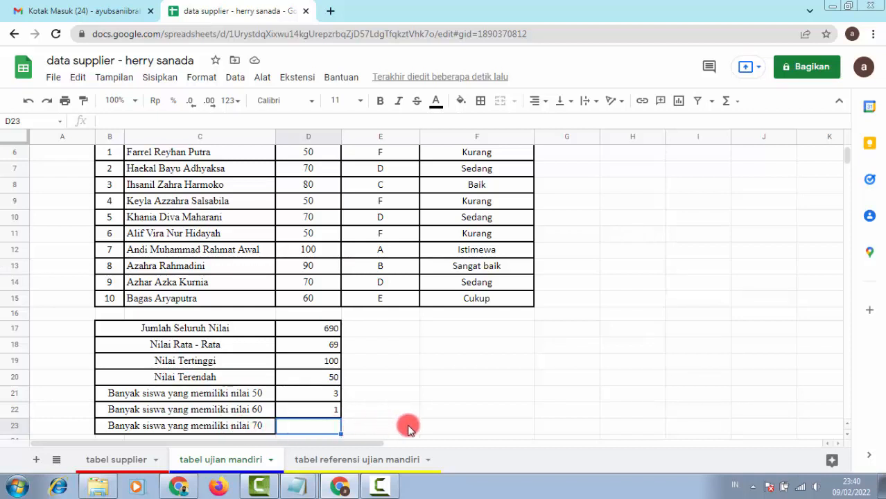
pyautogui.write('=COU')
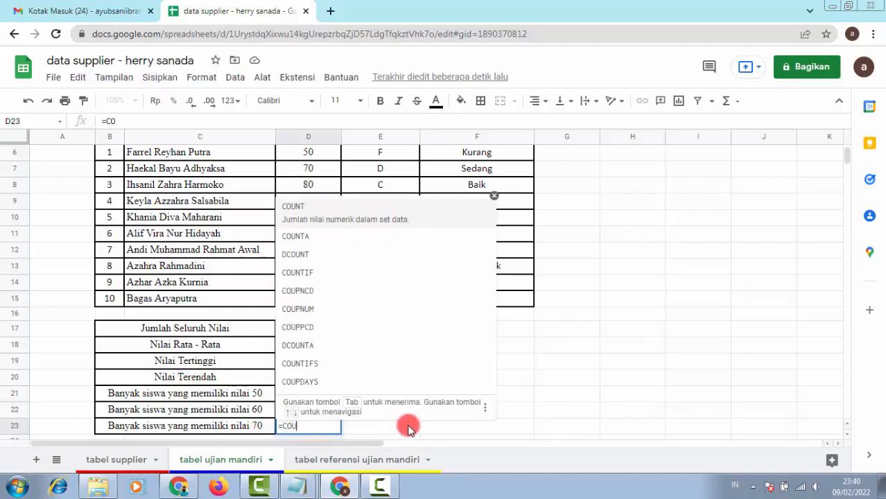
pyautogui.write('NTIF')
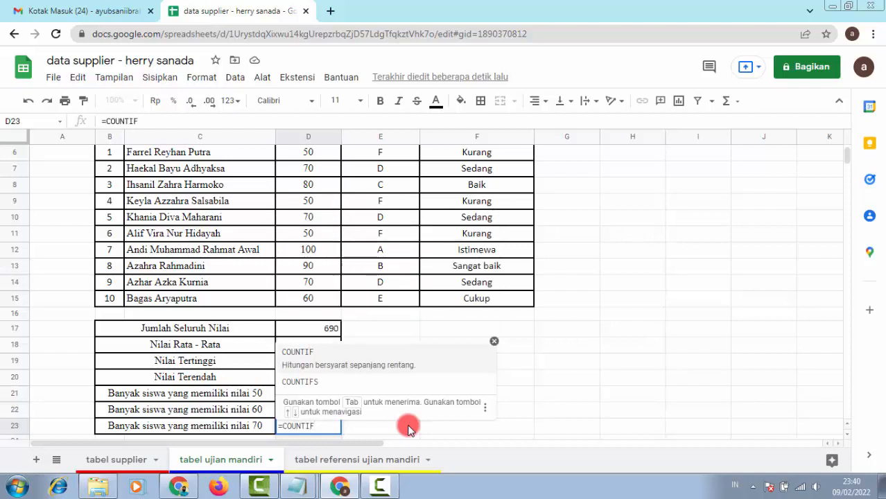
pyautogui.write('(')
pyautogui.scroll(1, 382, 278)
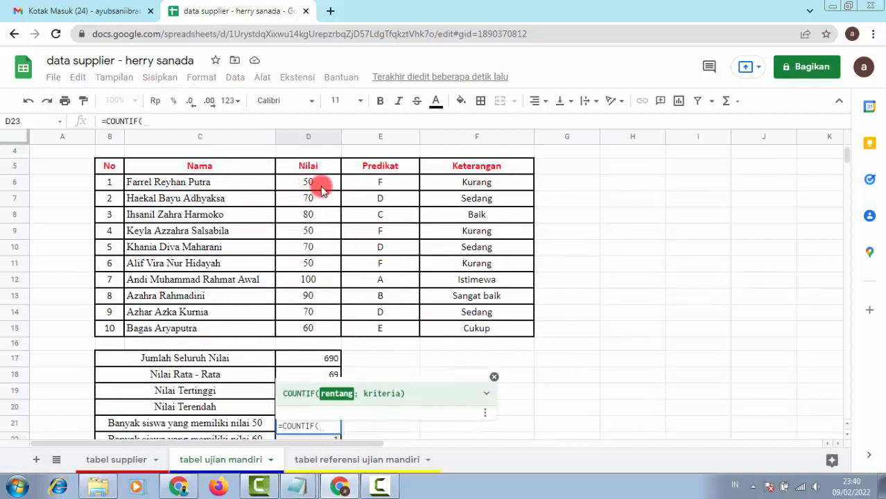
pyautogui.moveTo(322, 189); pyautogui.dragTo(326, 325)
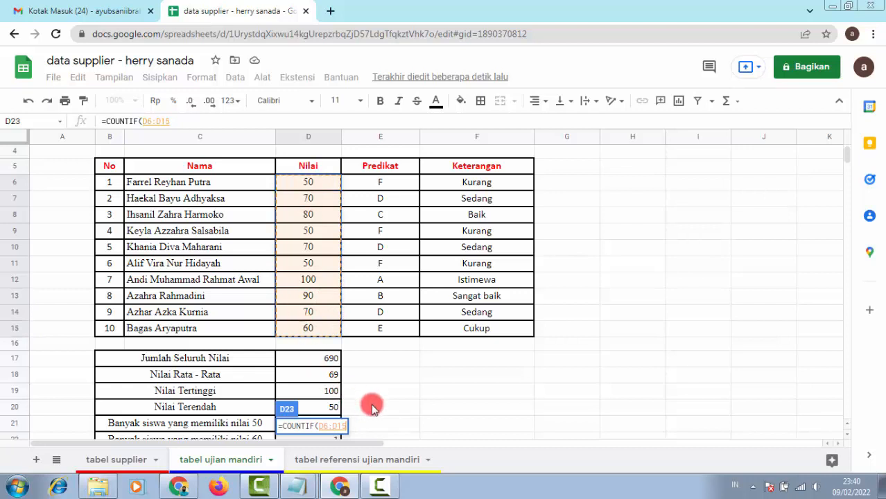
pyautogui.write(';')
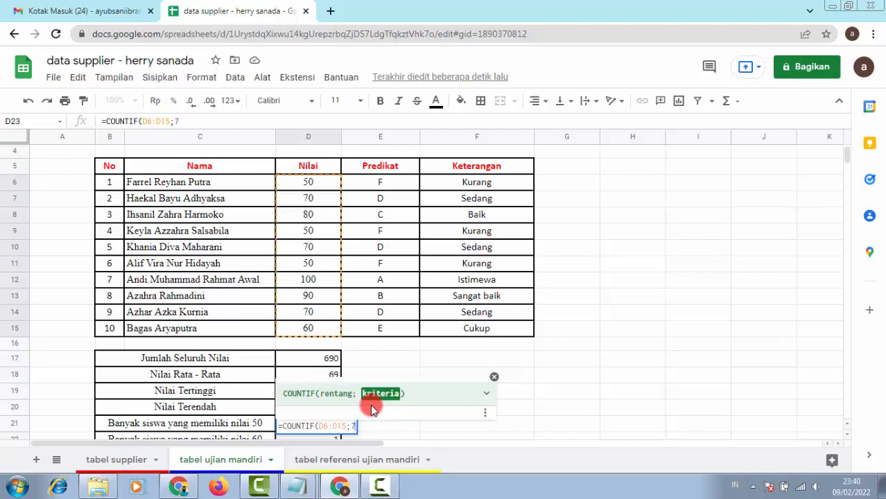
pyautogui.write('70)')
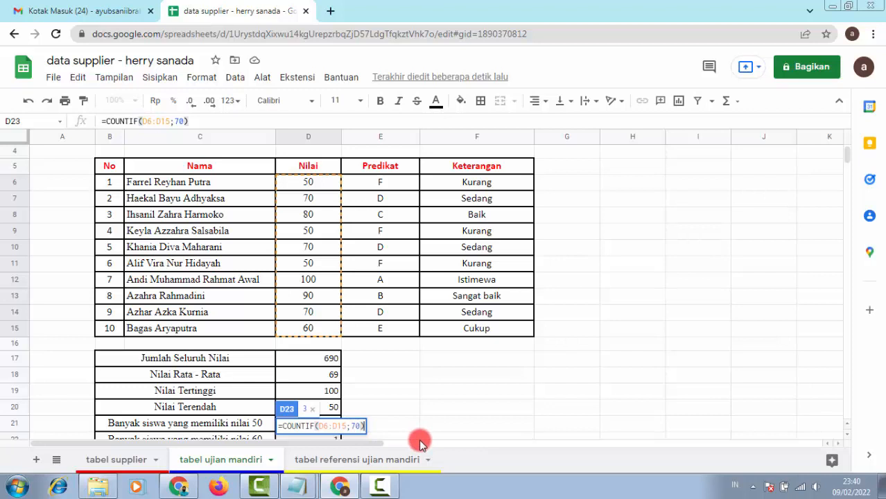
pyautogui.press('Return')
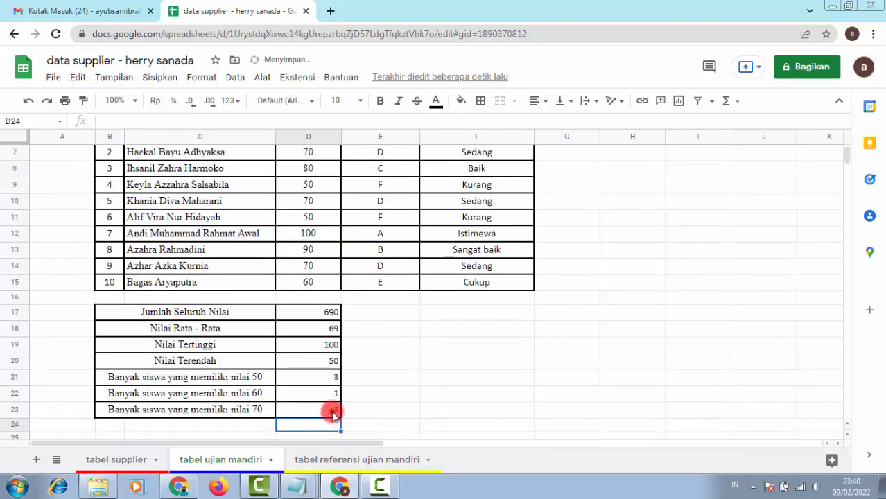
# Step: Verify the 70 count against the three scores of 70 and review the 60 count formula
pyautogui.click(333, 413)
pyautogui.scroll(2, 339, 273)
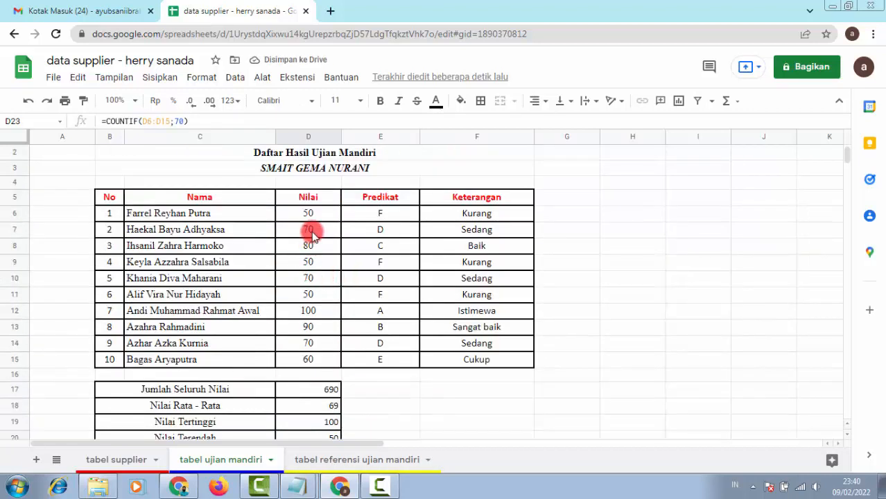
pyautogui.click(312, 236)
pyautogui.click(311, 279)
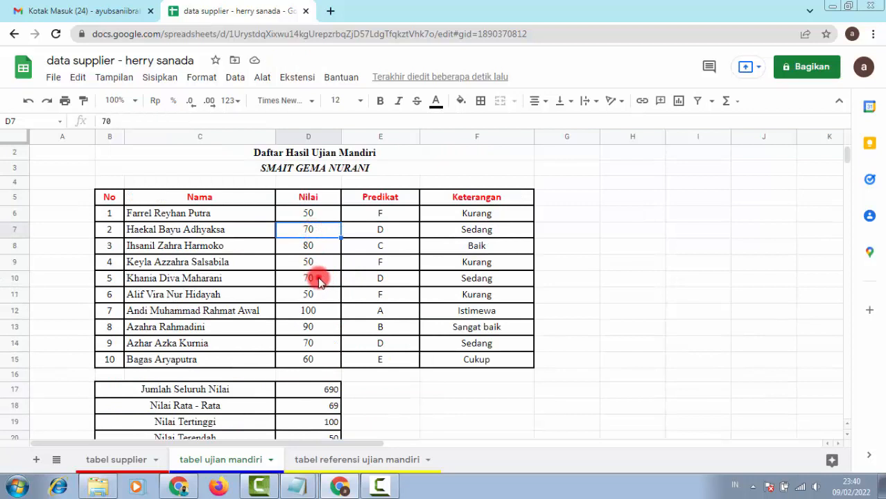
pyautogui.click(314, 343)
pyautogui.scroll(-2, 481, 340)
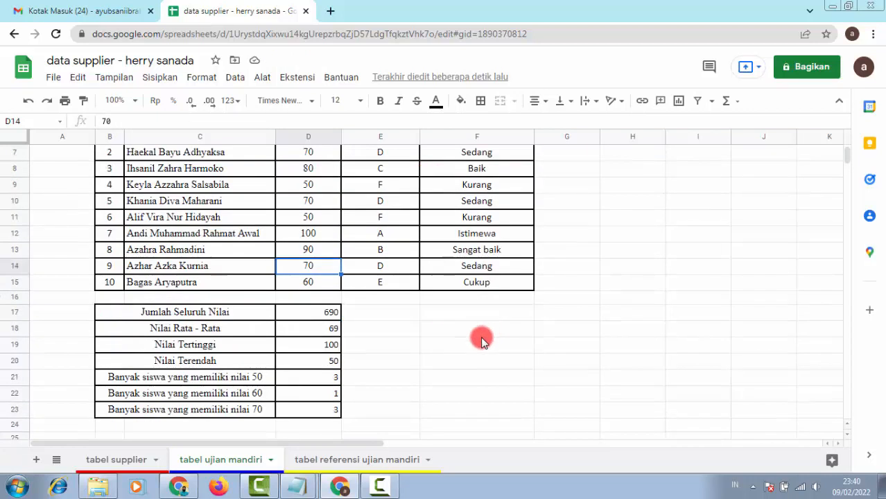
pyautogui.click(333, 397)
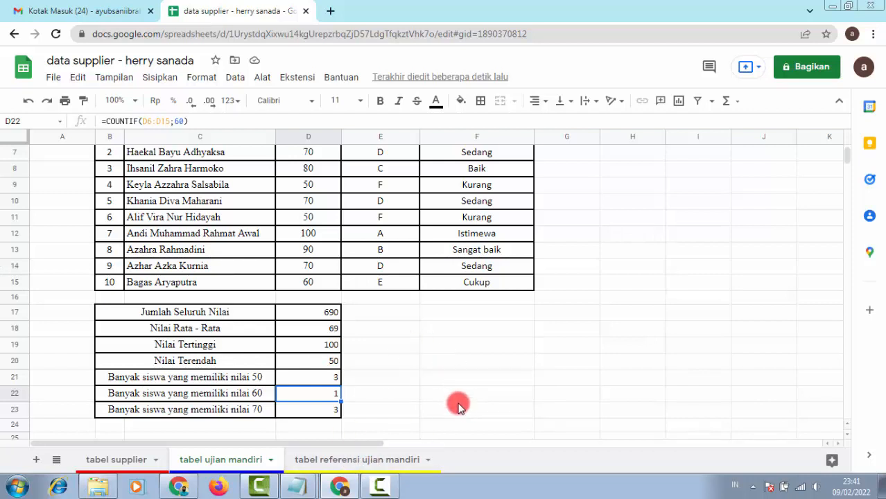
pyautogui.scroll(2, 500, 383)
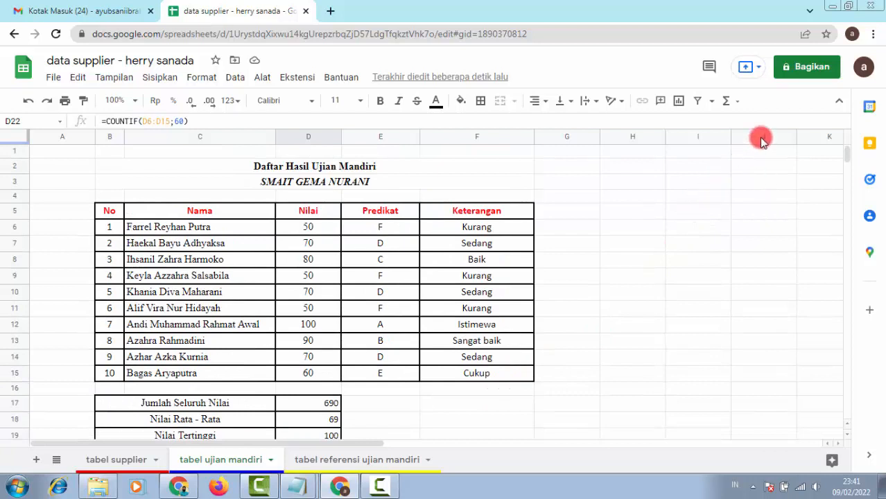
# Step: Share the spreadsheet with the collaborator's e-mail as Editor, with the note 'alhamdulillah sudah selesai mr, mohon diperiksa'
pyautogui.click(810, 69)
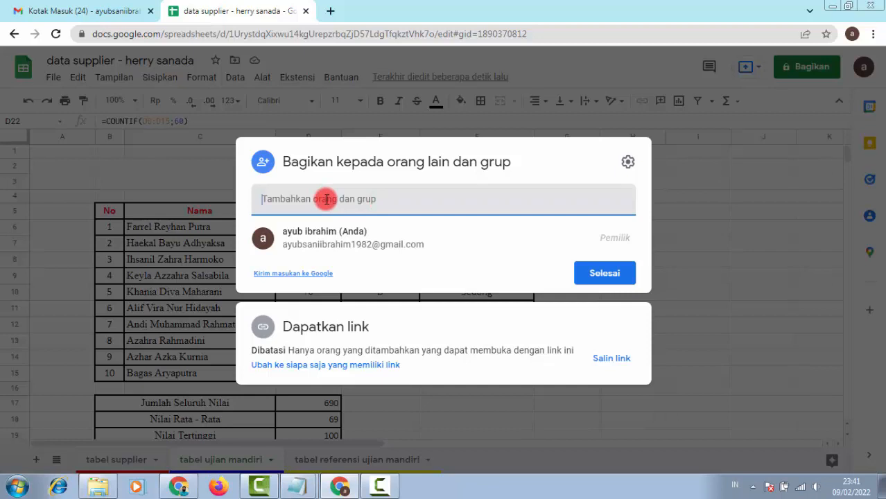
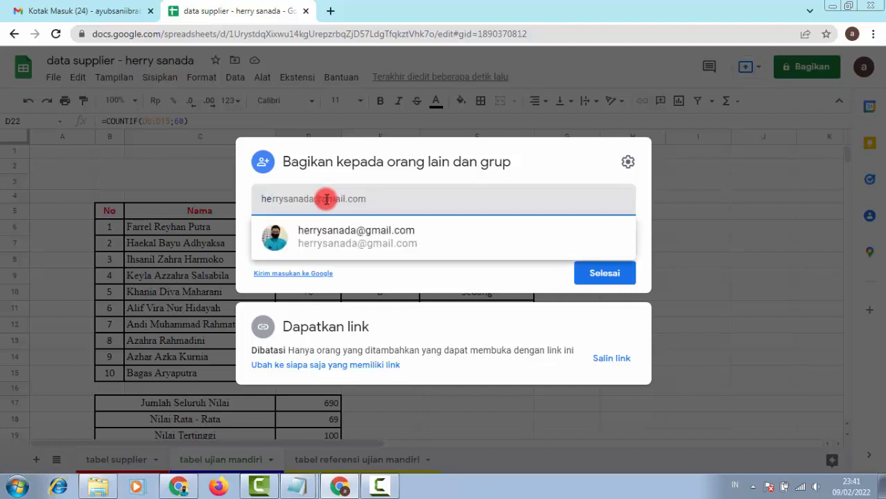
pyautogui.write('e')
pyautogui.click(401, 232)
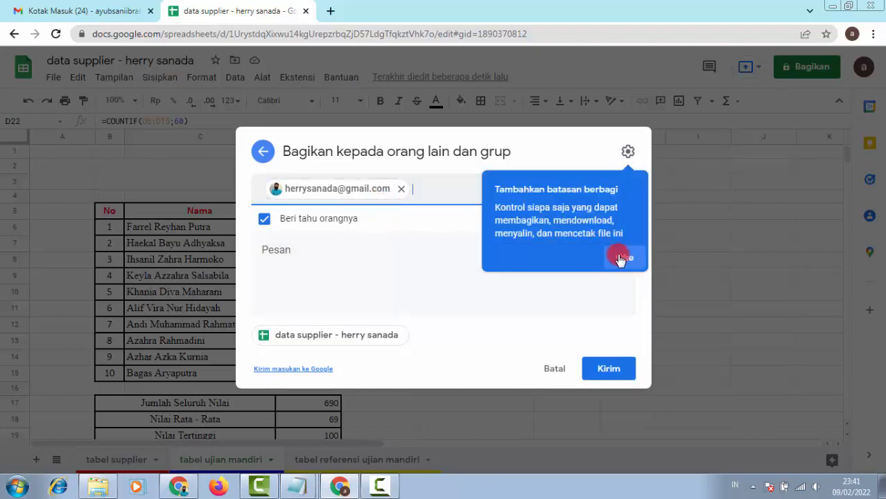
pyautogui.click(624, 260)
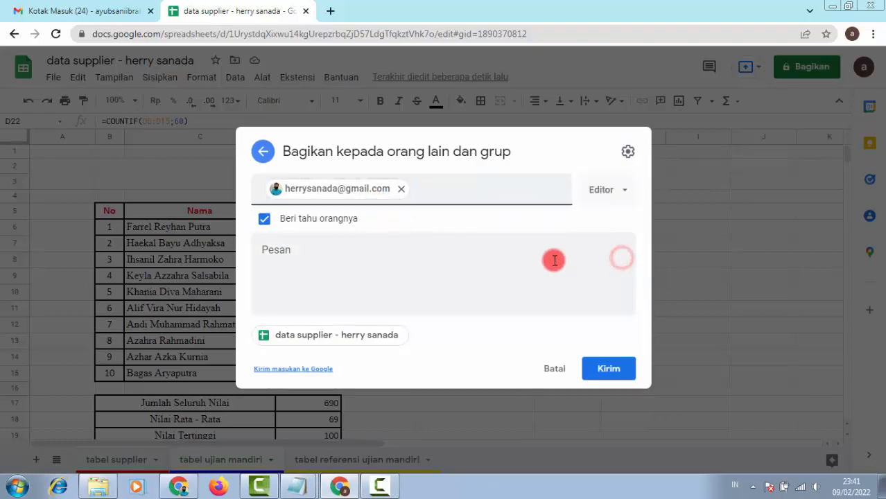
pyautogui.click(623, 193)
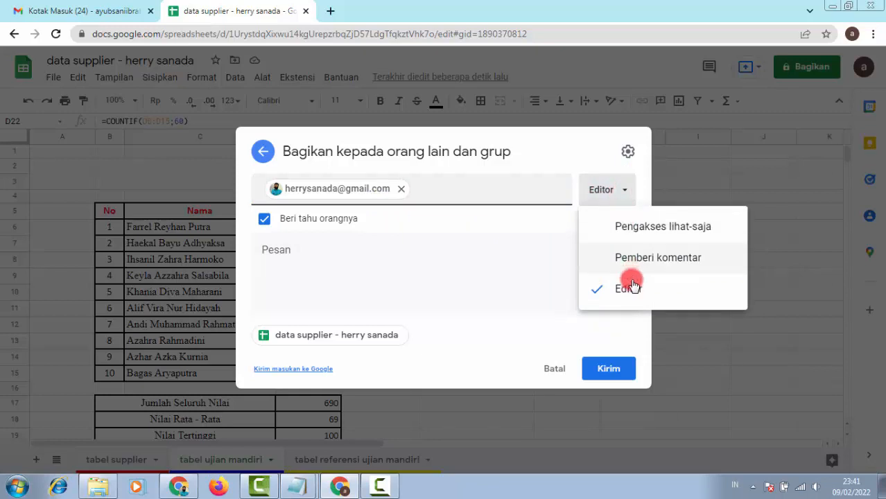
pyautogui.click(655, 294)
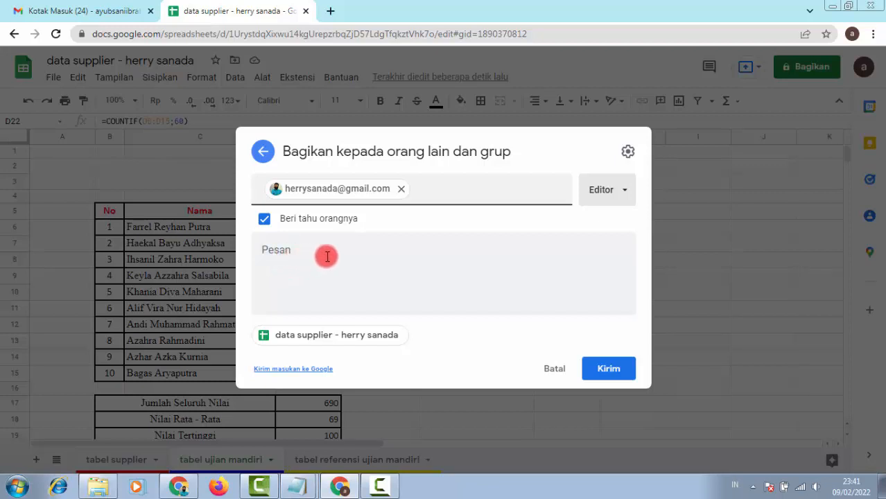
pyautogui.click(327, 256)
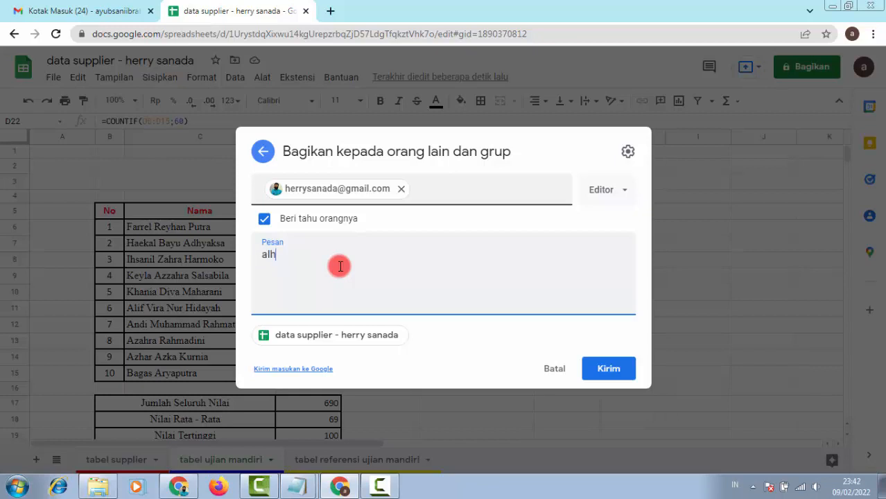
pyautogui.write('alhamdulillah sudah selesai mr, mohon diperiksa')
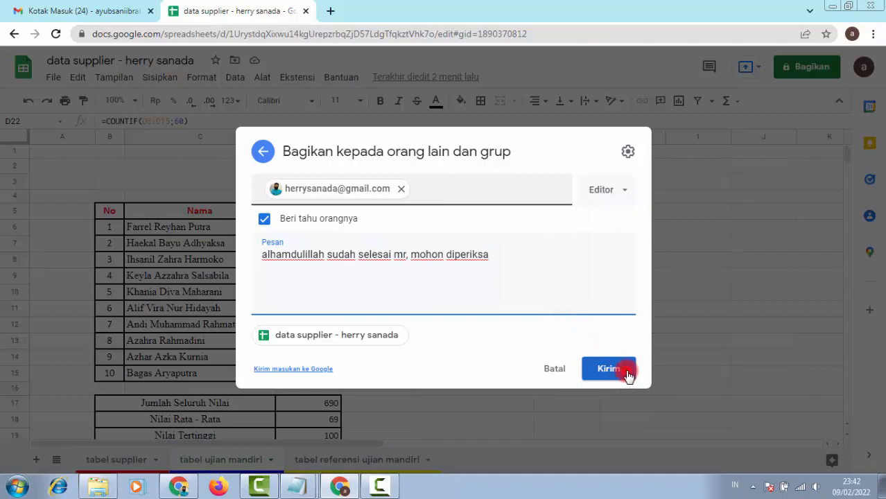
pyautogui.click(627, 374)
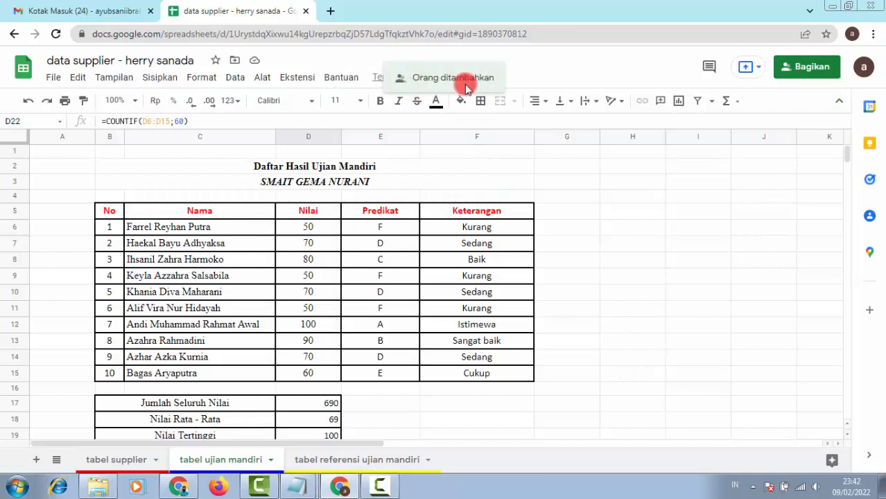
# Step: Download the spreadsheet as a Microsoft Excel .xlsx file and show it in the Downloads folder
pyautogui.click(56, 79)
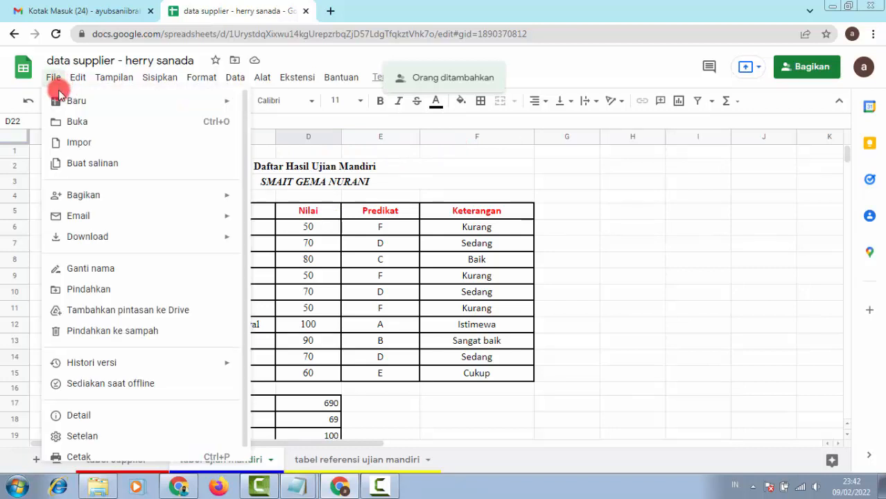
pyautogui.click(187, 234)
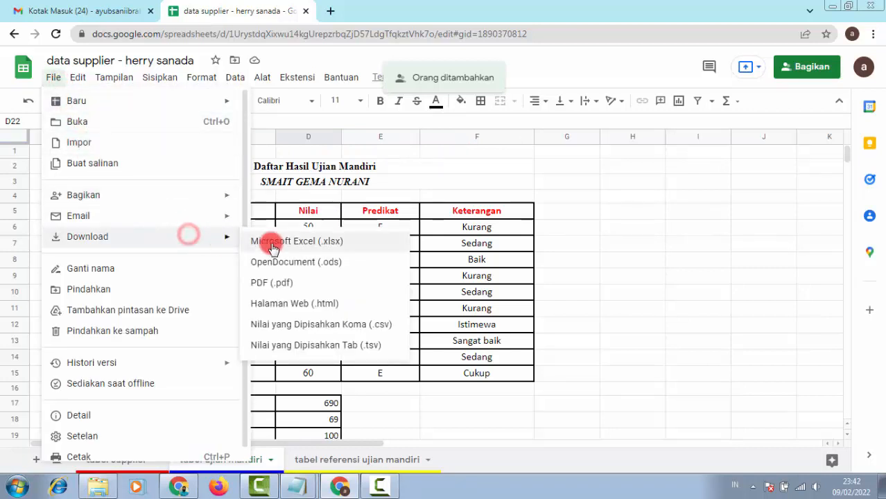
pyautogui.click(369, 248)
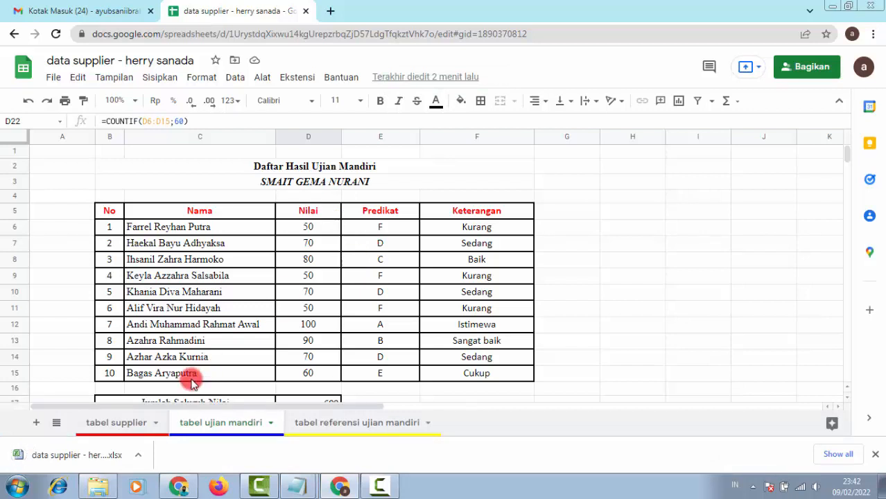
pyautogui.click(139, 456)
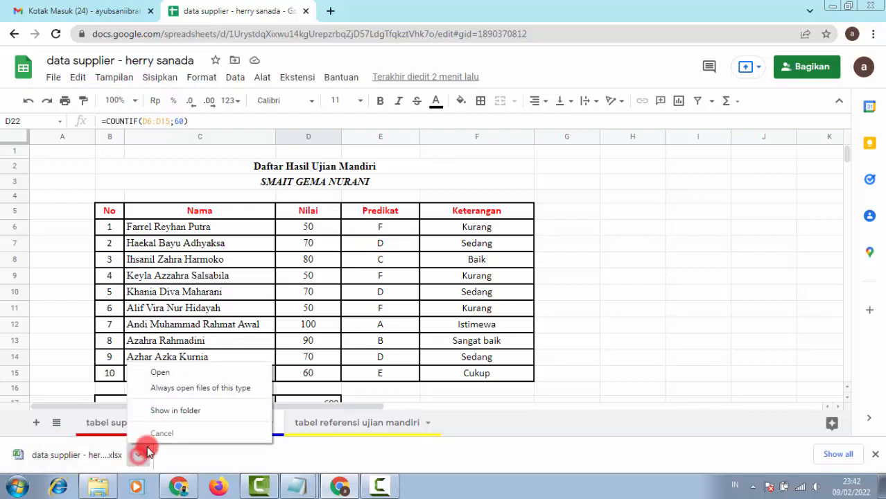
pyautogui.click(219, 415)
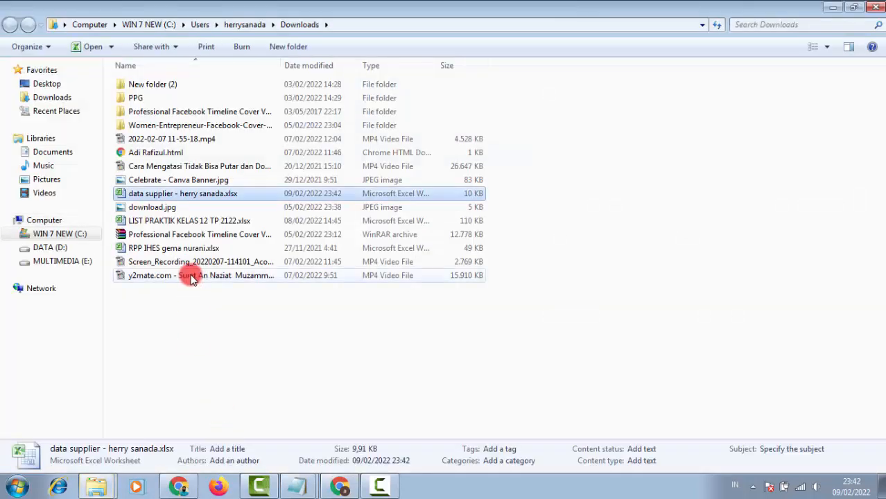
# Step: Cut the downloaded .xlsx file from Downloads, paste it into Documents, then return to the spreadsheet
pyautogui.rightClick(243, 195)
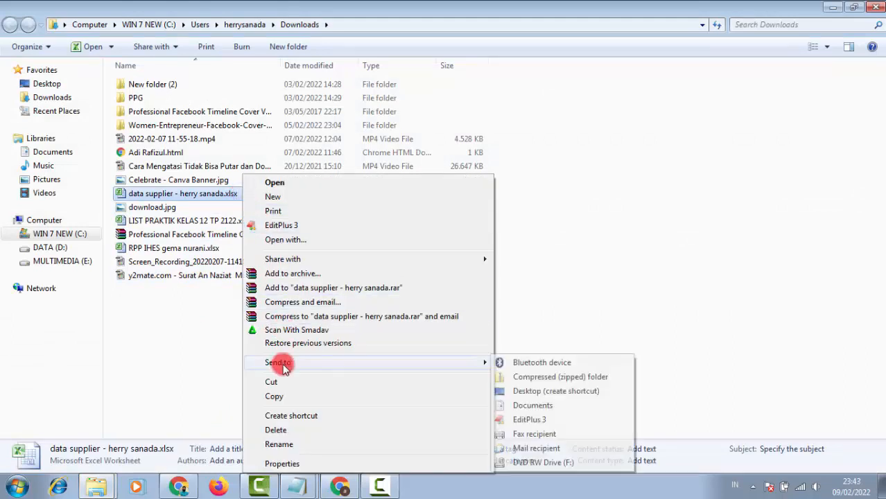
pyautogui.click(289, 385)
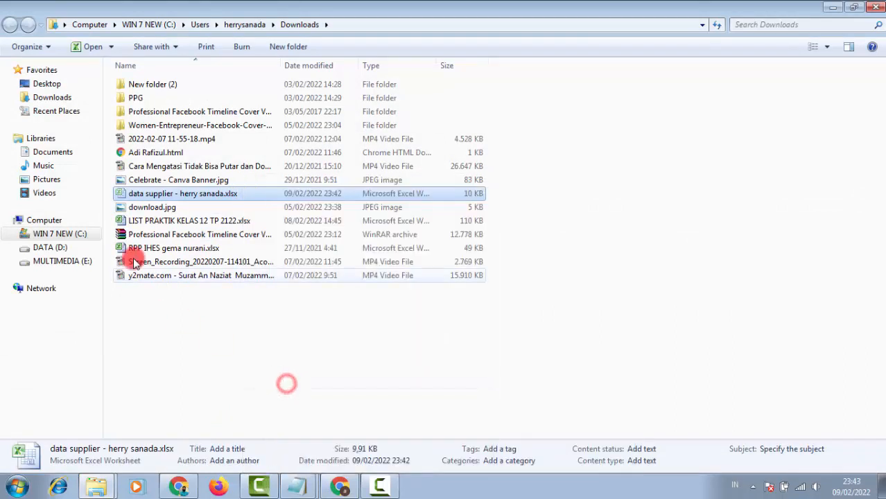
pyautogui.click(69, 156)
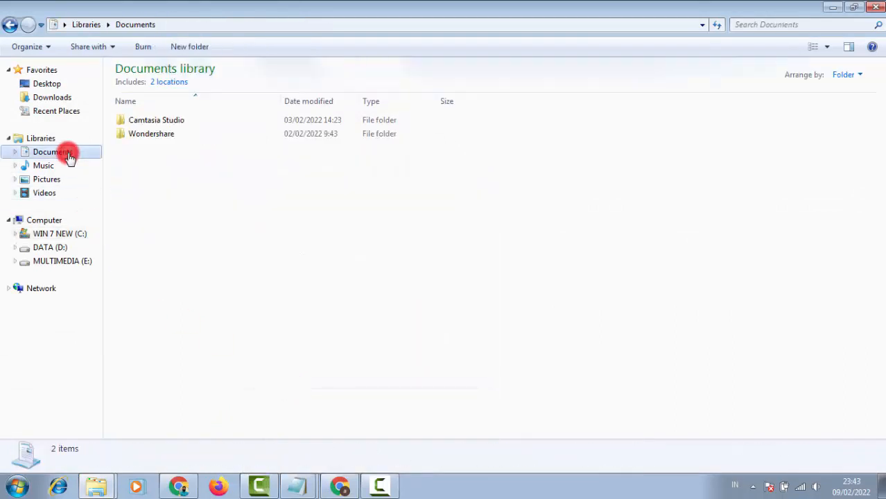
pyautogui.rightClick(180, 189)
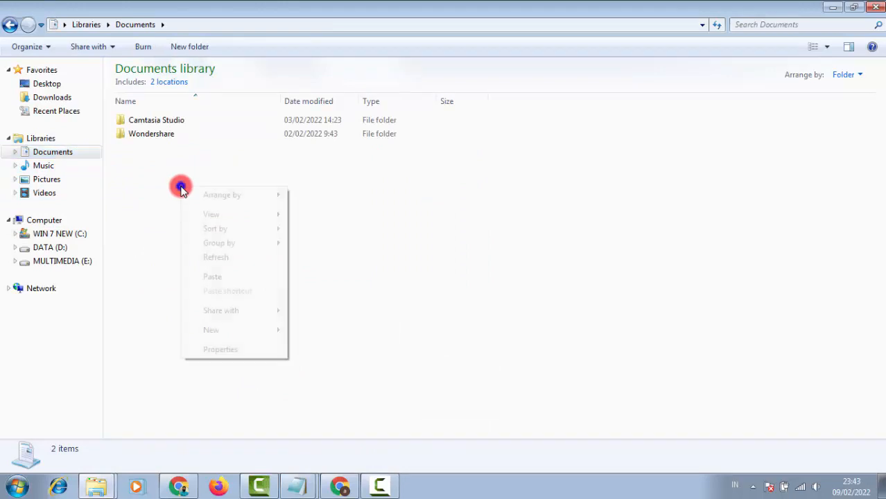
pyautogui.click(220, 273)
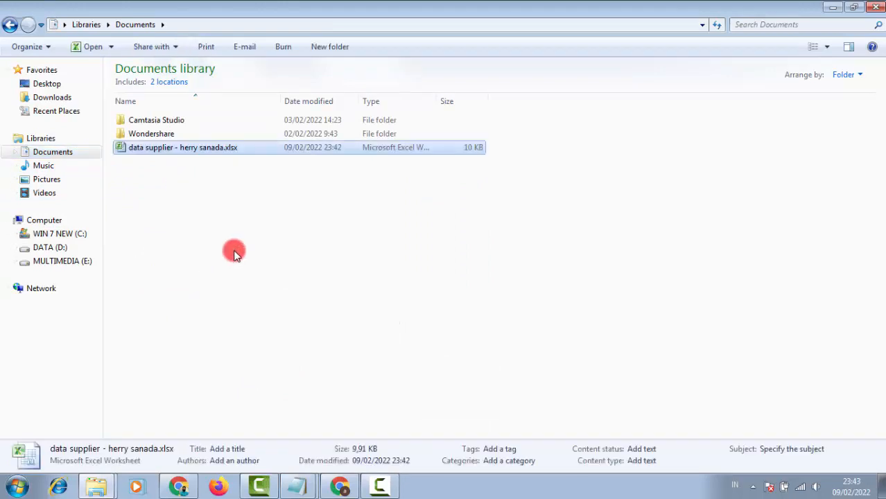
pyautogui.click(234, 253)
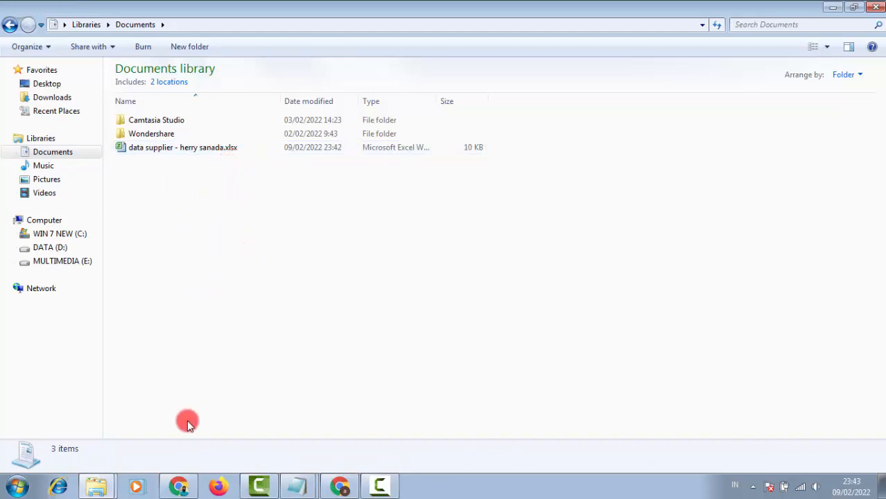
pyautogui.click(182, 490)
pyautogui.click(697, 269)
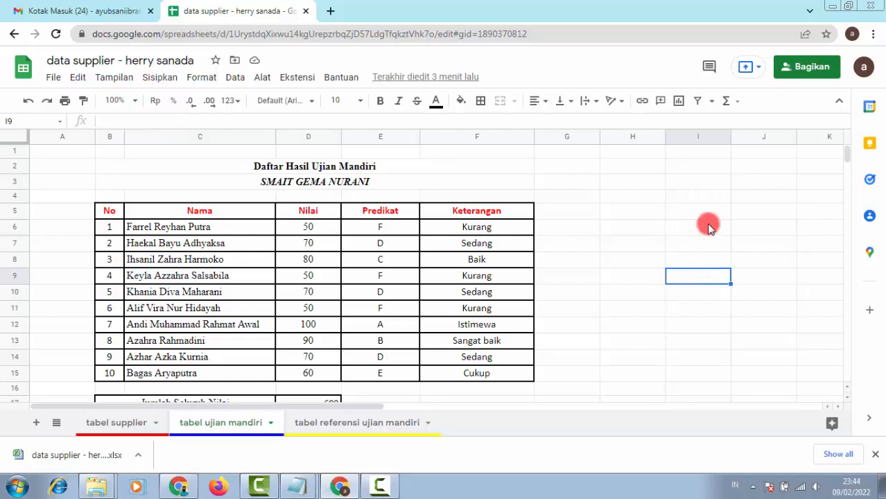